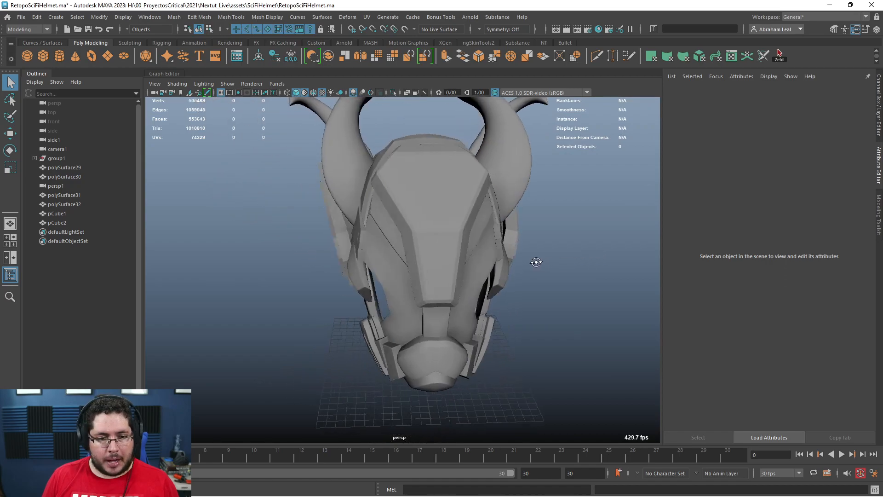
Examine the helmet's forehead, side plates and horns from several angles, checking individual pieces.
alt+drag(534, 307, 480, 294)
alt+right_drag(481, 293, 537, 309)
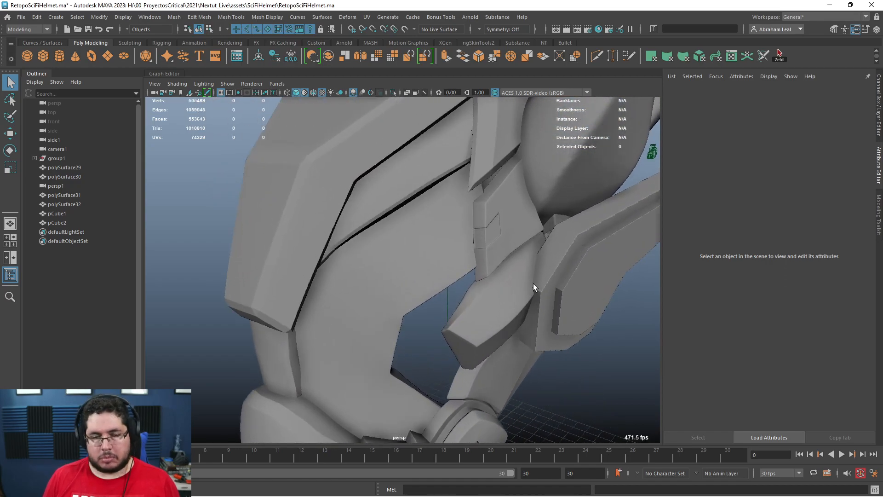
alt+drag(533, 283, 437, 246)
alt+middle_drag(437, 247, 378, 285)
alt+drag(379, 286, 536, 323)
click(390, 231)
click(543, 327)
click(438, 265)
key(XF86AudioLowerVolume)
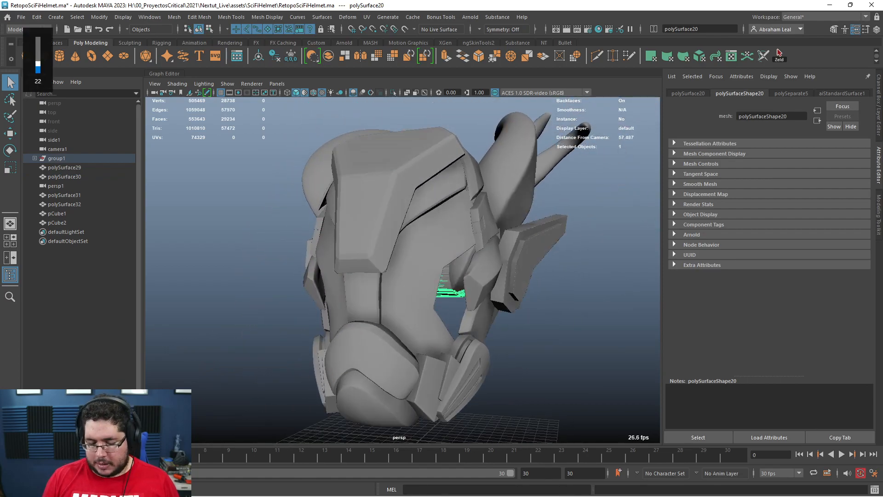
alt+drag(402, 298, 472, 267)
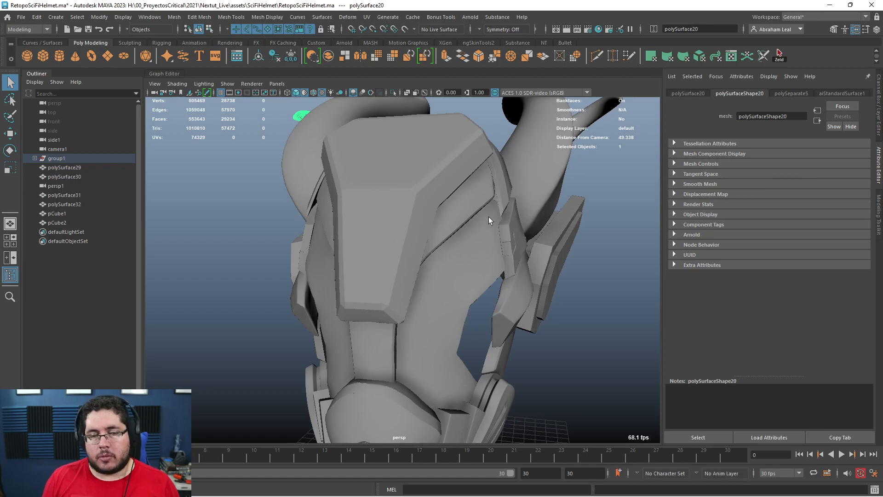
alt+drag(489, 198, 499, 230)
alt+right_drag(499, 231, 549, 274)
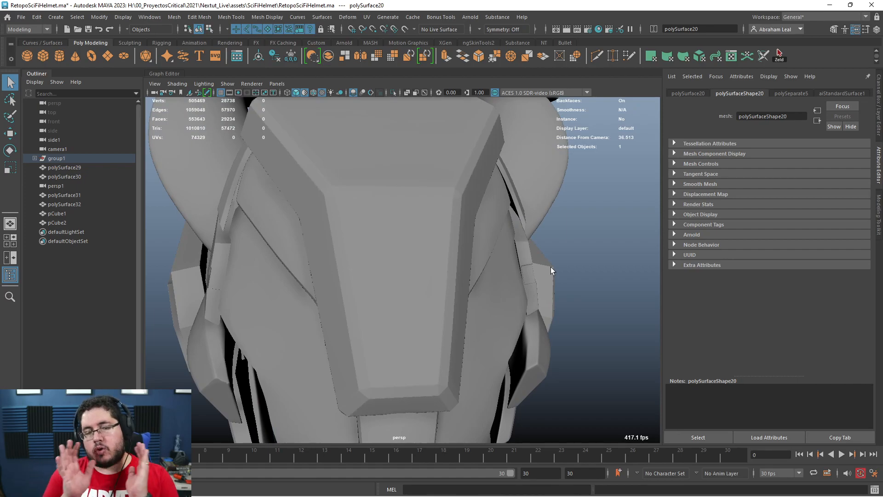
alt+drag(396, 243, 437, 281)
alt+right_drag(438, 282, 401, 269)
alt+drag(401, 266, 413, 260)
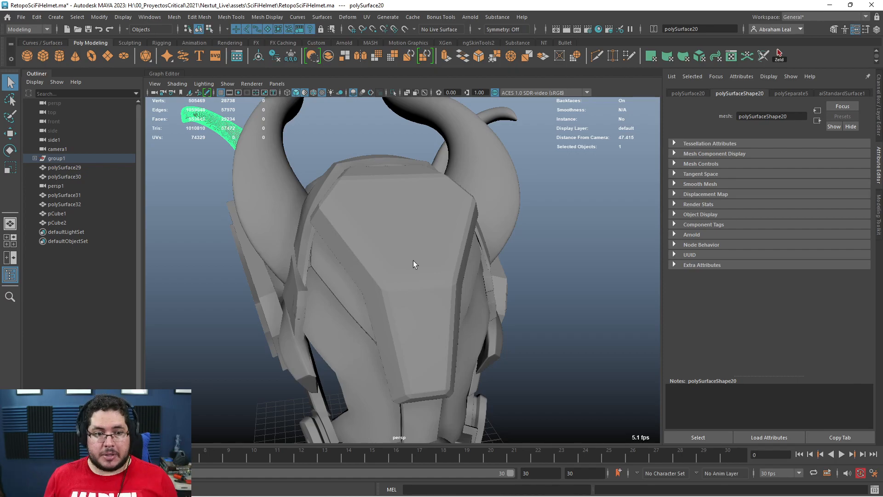
alt+drag(358, 262, 352, 296)
click(438, 258)
alt+drag(515, 294, 473, 274)
shift+click(535, 237)
alt+drag(535, 237, 485, 284)
click(578, 273)
alt+right_drag(485, 283, 368, 224)
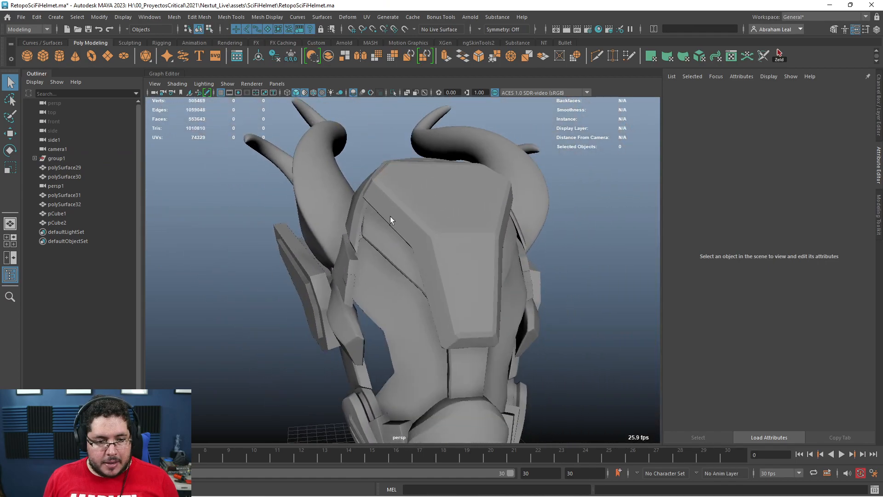
Select the forehead plate, the brow strip beneath it and the cheek panel together to inspect their mesh density.
click(394, 218)
shift+click(401, 244)
shift+click(388, 299)
alt+drag(389, 299, 467, 304)
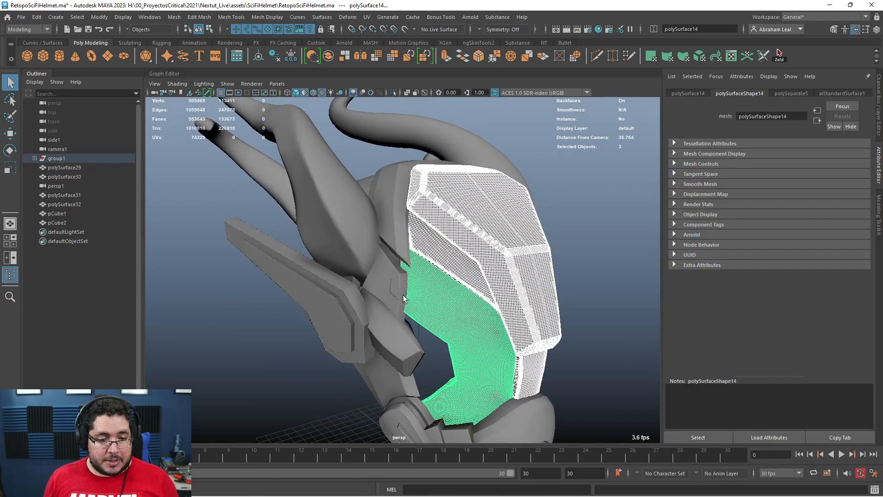
click(560, 190)
Inspect the gap between the brow strip, the curved side piece and the cheek panel up close, briefly switching the viewport shading.
click(303, 92)
alt+drag(518, 198, 469, 240)
alt+right_drag(469, 239, 530, 294)
alt+middle_drag(530, 294, 466, 293)
alt+right_drag(467, 293, 545, 337)
alt+drag(546, 337, 494, 309)
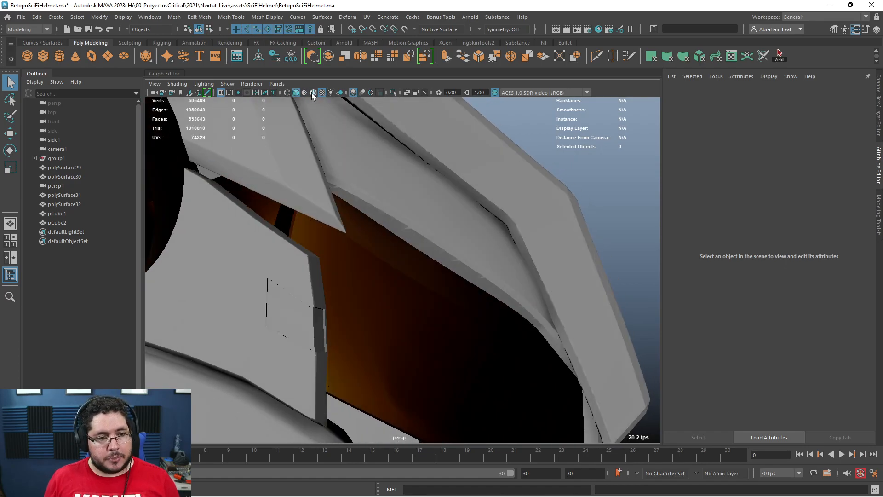
click(305, 93)
scroll(412, 231, down, 4)
alt+drag(412, 231, 456, 338)
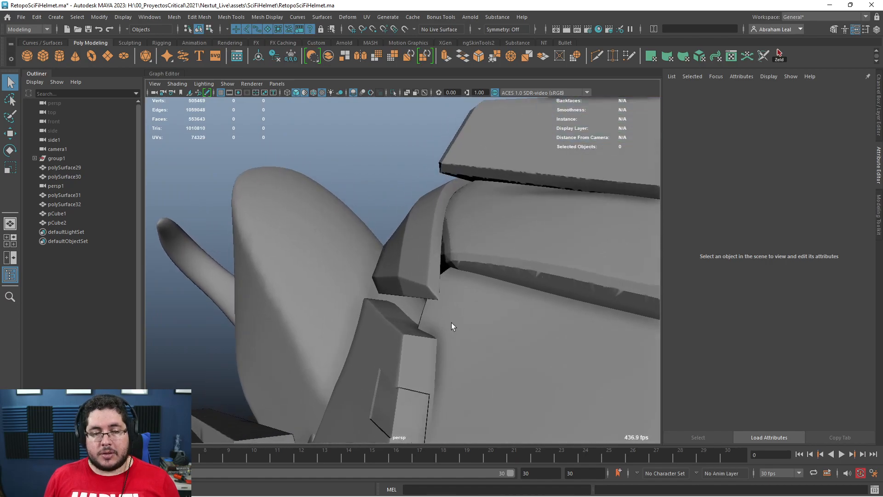
click(419, 264)
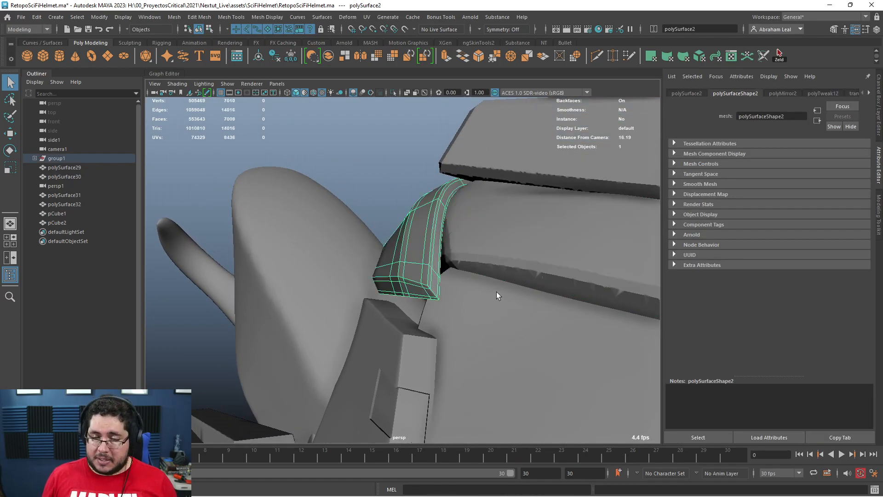
alt+drag(484, 286, 340, 253)
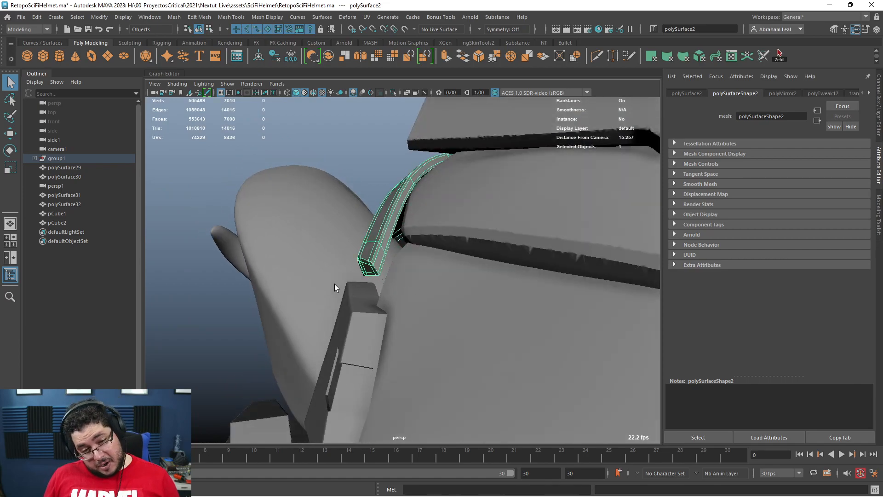
alt+drag(460, 309, 442, 308)
Create a polygon cube and move it to the gap beside the brow strip on the helmet's side.
click(43, 56)
key(a)
key(w)
drag(438, 414, 464, 272)
alt+right_drag(464, 271, 513, 297)
drag(524, 179, 444, 172)
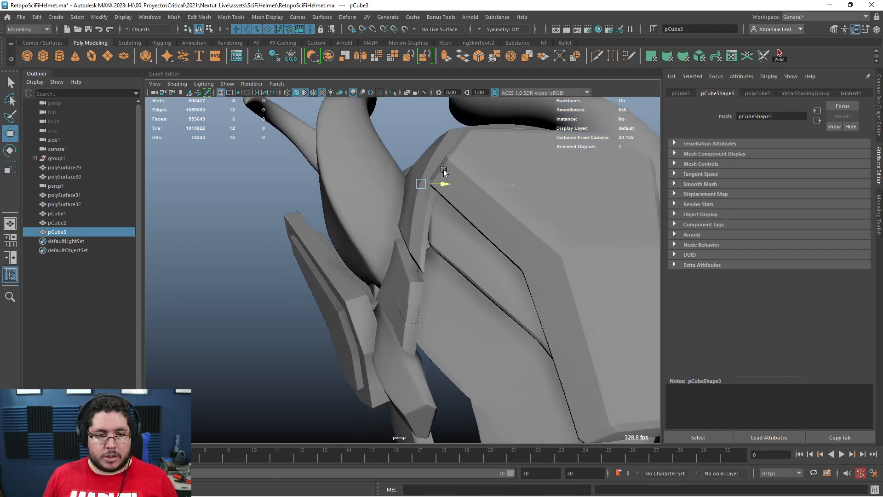
key(r)
alt+drag(481, 230, 497, 261)
key(w)
drag(349, 213, 494, 238)
alt+drag(494, 238, 411, 250)
Try to flatten the cube along the world X axis.
key(r)
drag(490, 262, 472, 262)
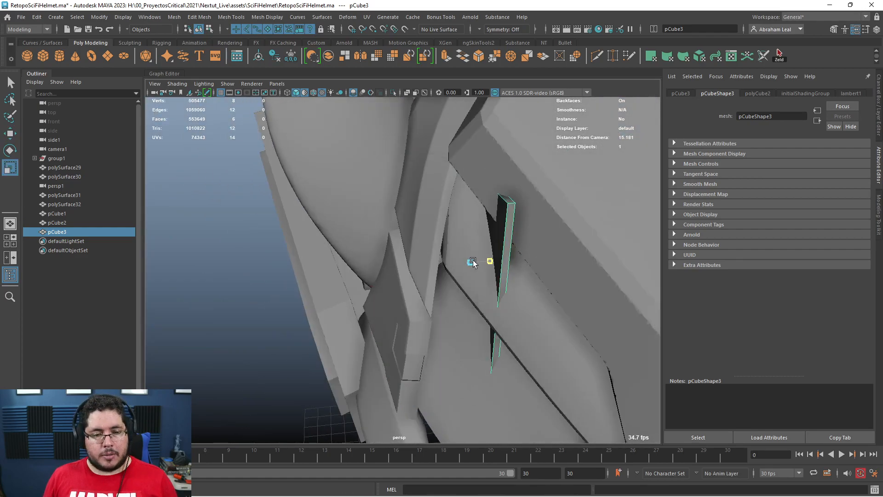
key(ctrl+z)
Switch to Chrome and search Google Images for "greeble 3d".
key(super)
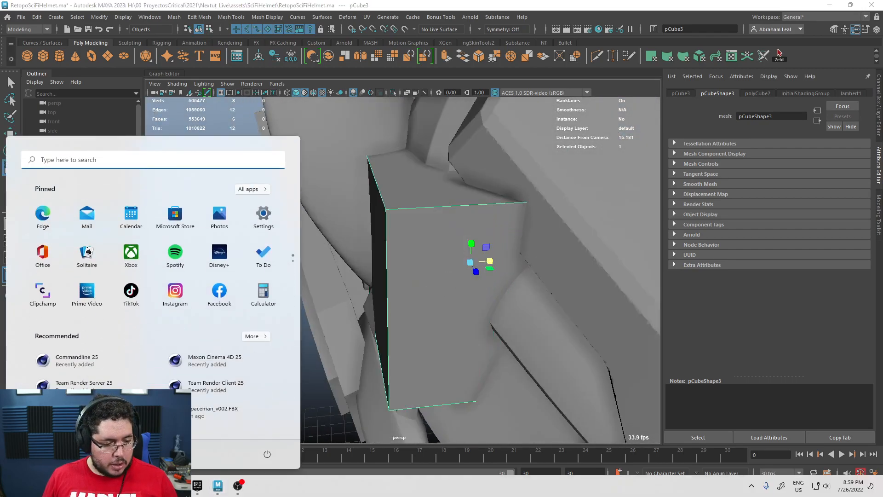
right_click(157, 485)
click(201, 431)
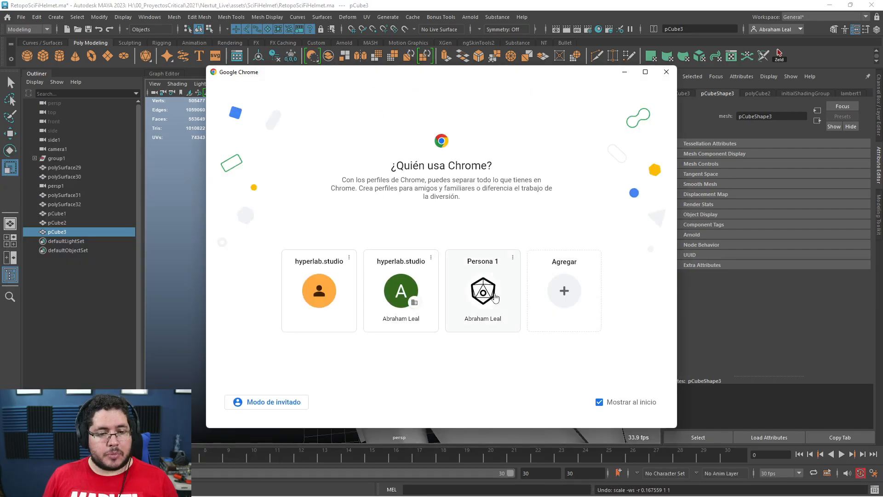
click(499, 296)
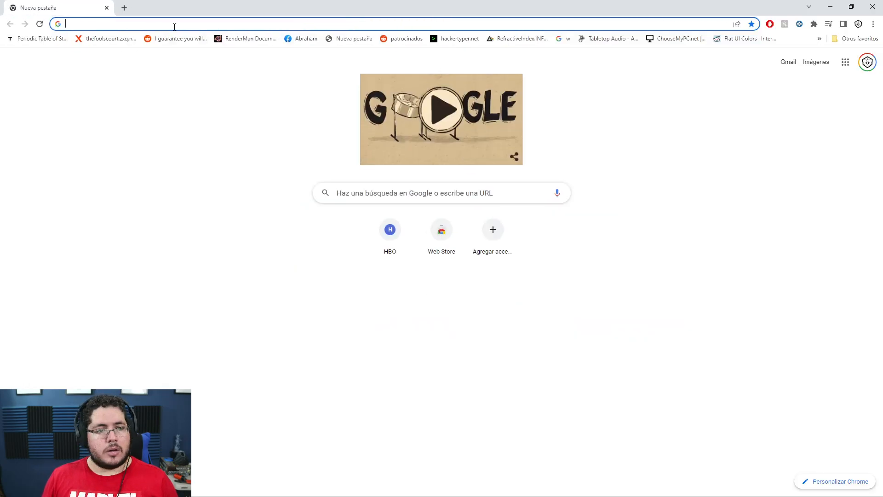
click(174, 26)
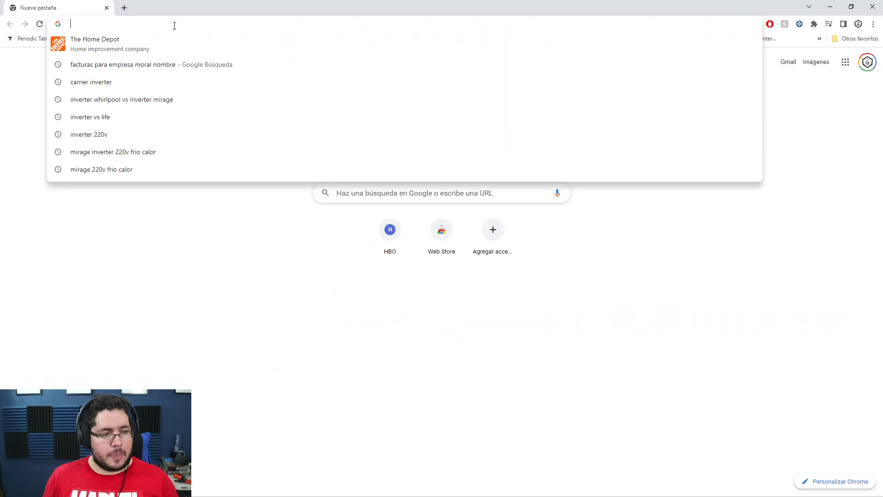
text(grible)
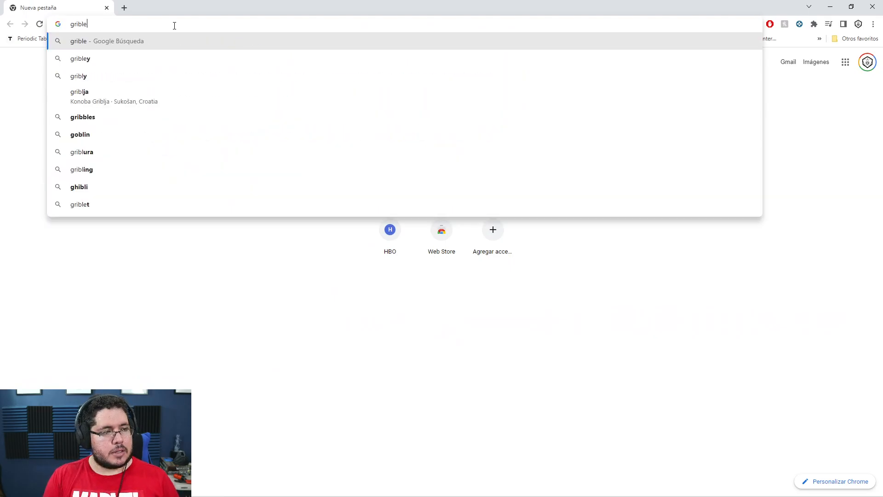
text( 3d)
key(Return)
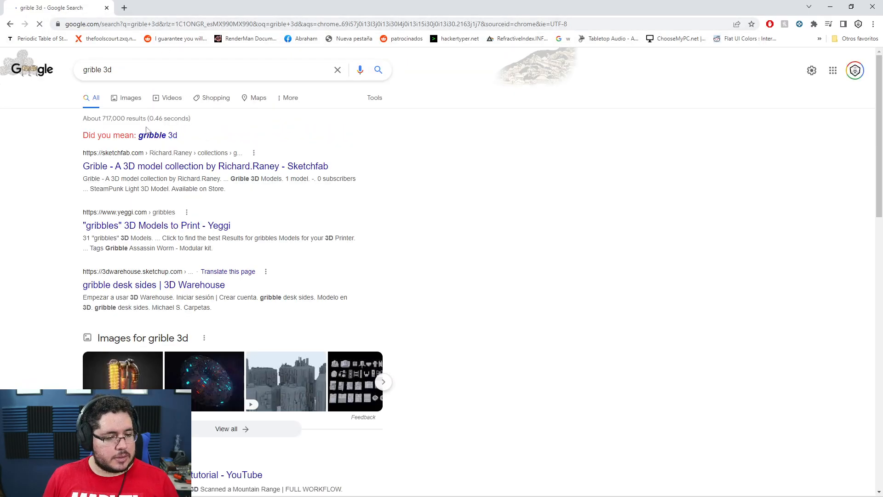
click(131, 97)
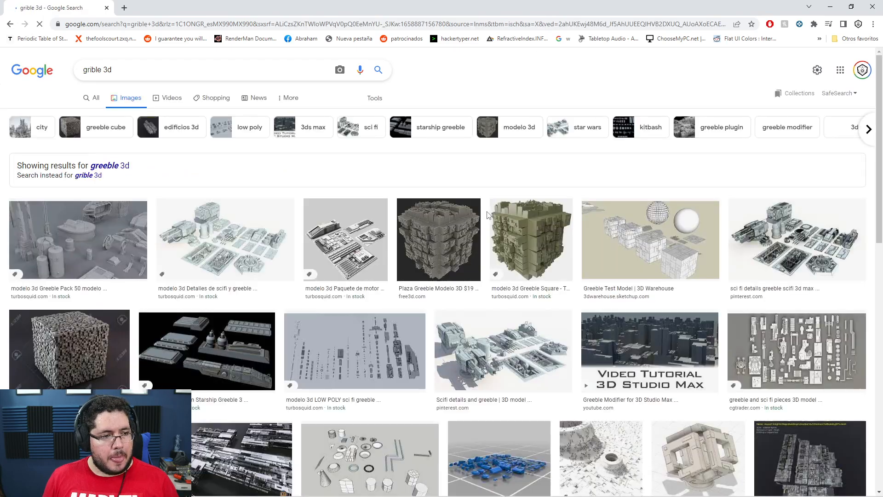
click(110, 165)
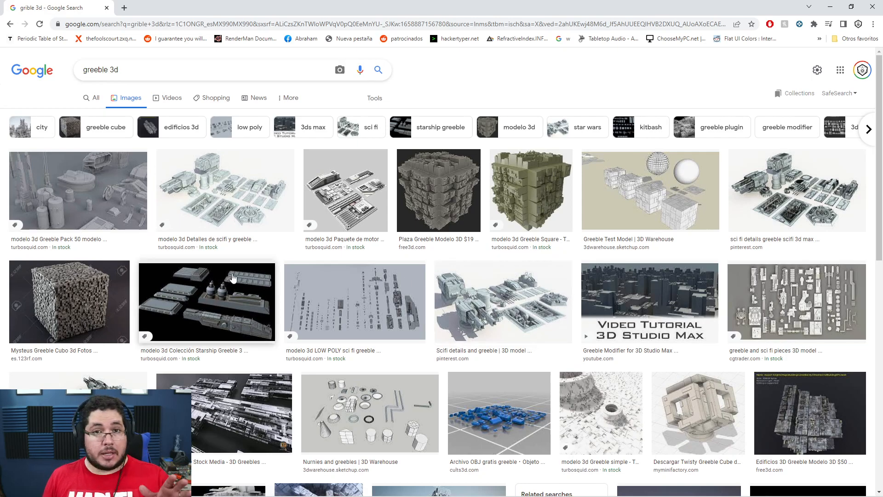
Preview the TurboSquid engine greebles pack and simple greeble images, and return to Maya.
click(357, 209)
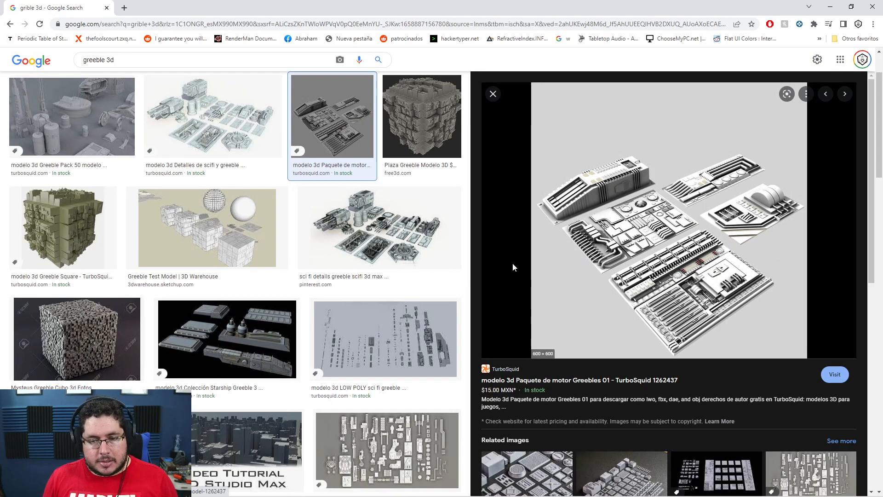
scroll(349, 274, down, 5)
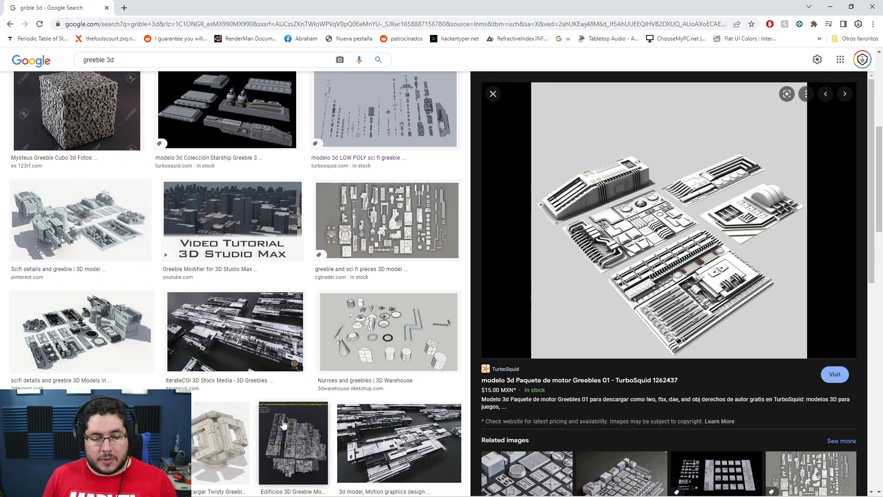
click(138, 439)
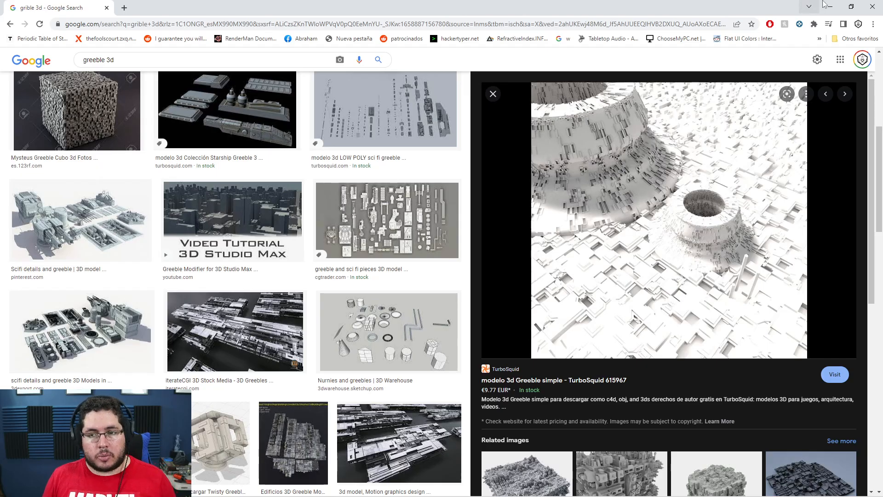
click(827, 5)
Rotate the cube to follow the angle of the helmet's side plates.
alt+right_drag(380, 239, 401, 241)
alt+drag(402, 241, 467, 247)
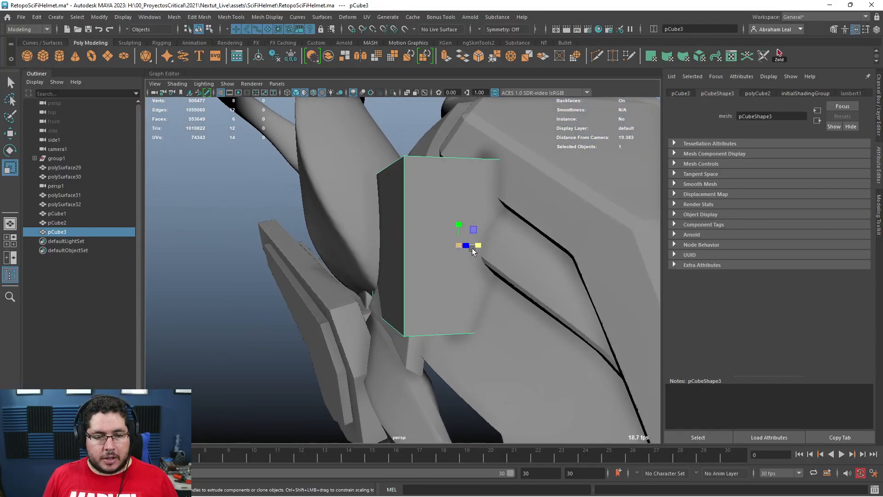
mouse_move(441, 250)
alt+mouse_down()
mouse_move(418, 246)
mouse_move(420, 234)
mouse_move(447, 239)
mouse_move(408, 222)
mouse_move(466, 249)
mouse_move(430, 256)
mouse_move(457, 252)
mouse_move(436, 237)
mouse_move(467, 257)
alt+mouse_up()
key(w)
key(e)
key(w)
key(r)
key(ctrl+z)
key(e)
Scale the cube along its own object axes into a thin plate and adjust its placement.
click(470, 233)
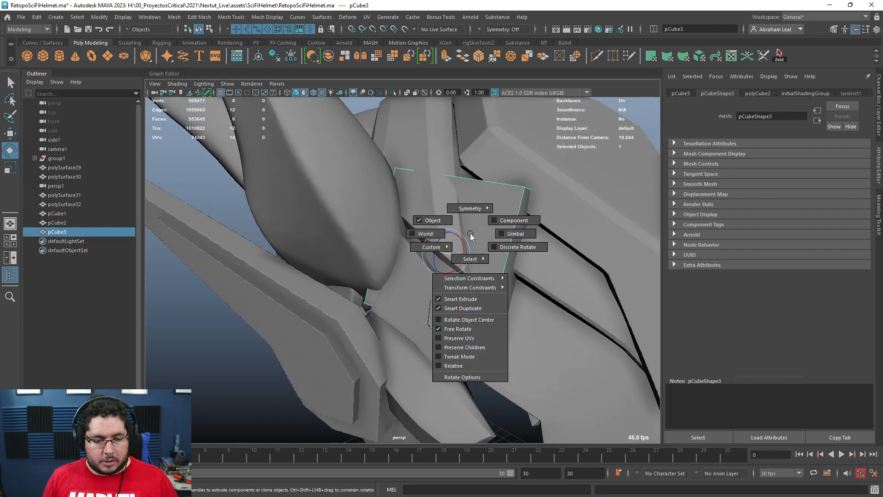
key(r)
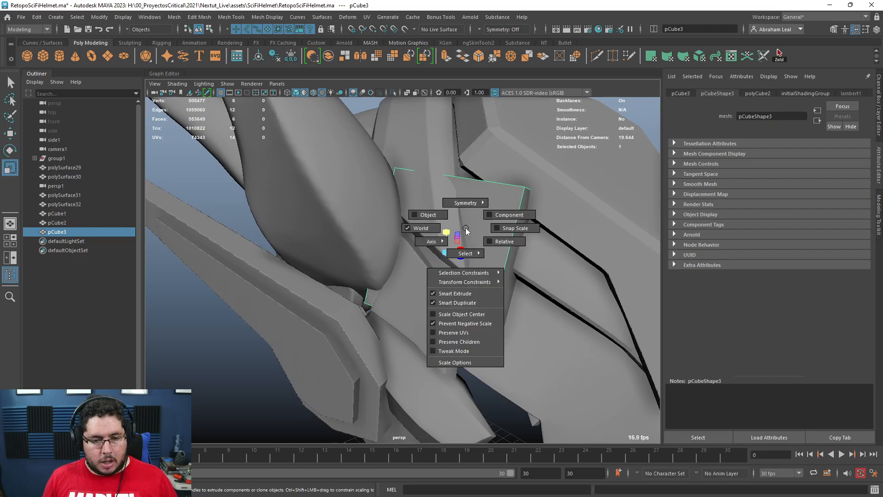
alt+drag(448, 228, 485, 245)
key(w)
key(r)
Move the thin plate's vertices to shape it into a pointed panel tucked under the curved side piece.
key(F9)
key(w)
mouse_move(517, 191)
mouse_down()
mouse_move(544, 225)
mouse_move(550, 213)
mouse_move(519, 207)
mouse_up()
alt+drag(489, 319, 564, 325)
alt+drag(560, 315, 497, 152)
key(ctrl+z)
drag(384, 214, 384, 213)
alt+drag(459, 198, 528, 174)
right_drag(527, 174, 529, 174)
alt+drag(482, 294, 440, 266)
scroll(617, 235, down, 3)
click(630, 227)
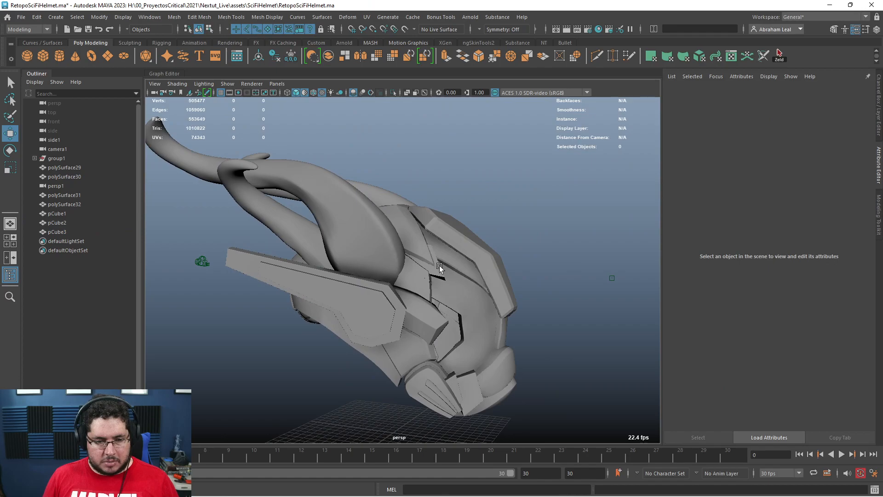
Bevel the pointed panel with a fraction of 0.14 and 2 segments.
scroll(446, 274, up, 6)
click(454, 280)
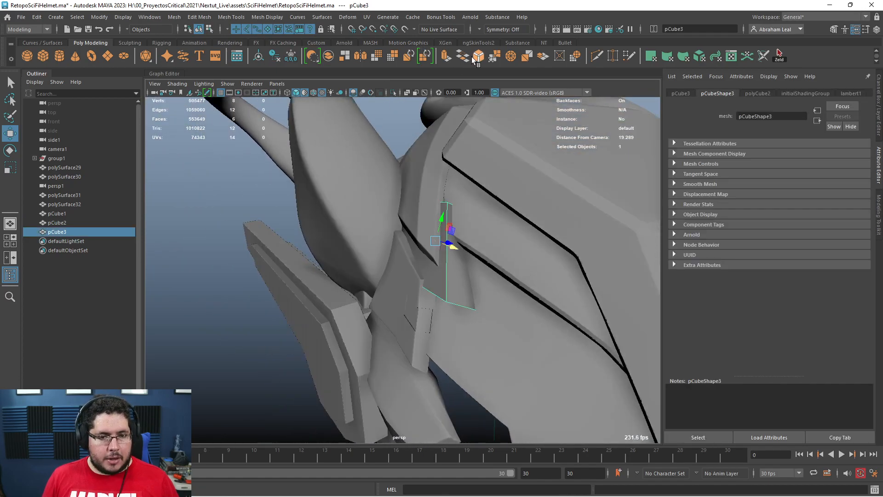
alt+drag(510, 254, 533, 257)
drag(606, 290, 591, 285)
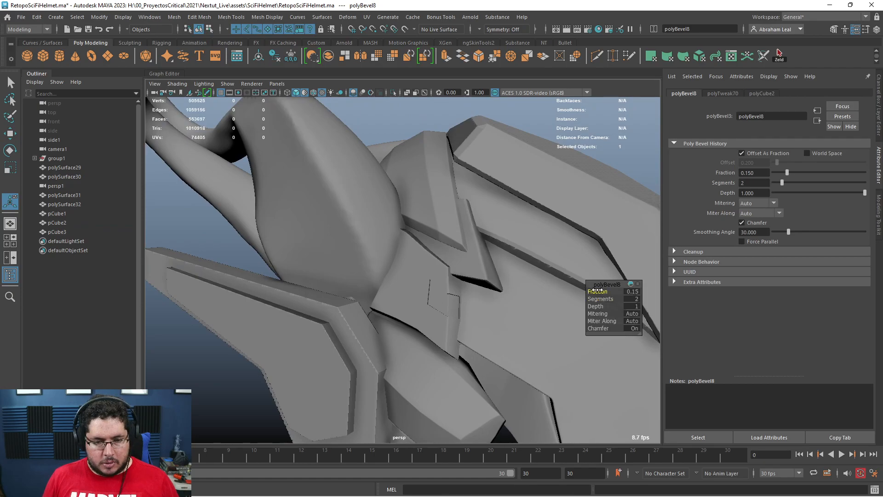
alt+drag(528, 283, 472, 269)
click(538, 264)
Reposition the bevelled pointed panel against the cheek panel beneath the curved side piece.
click(464, 271)
click(471, 269)
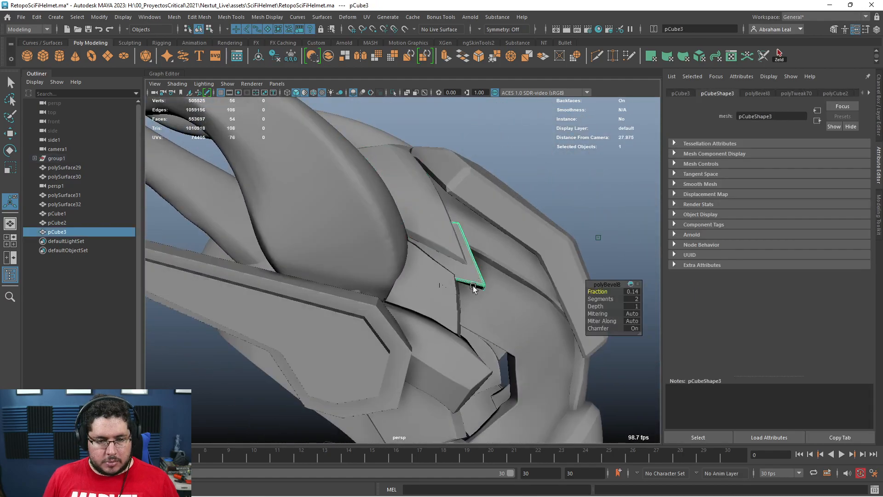
key(e)
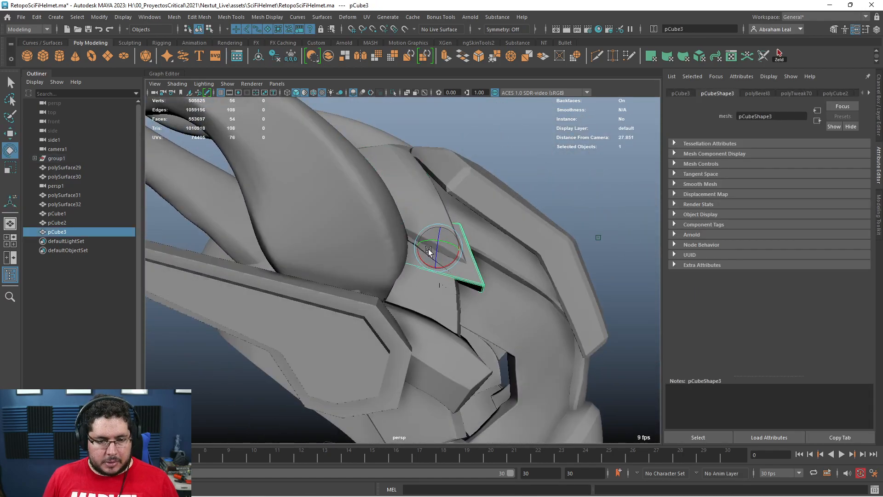
alt+drag(427, 253, 376, 245)
key(w)
drag(433, 253, 480, 260)
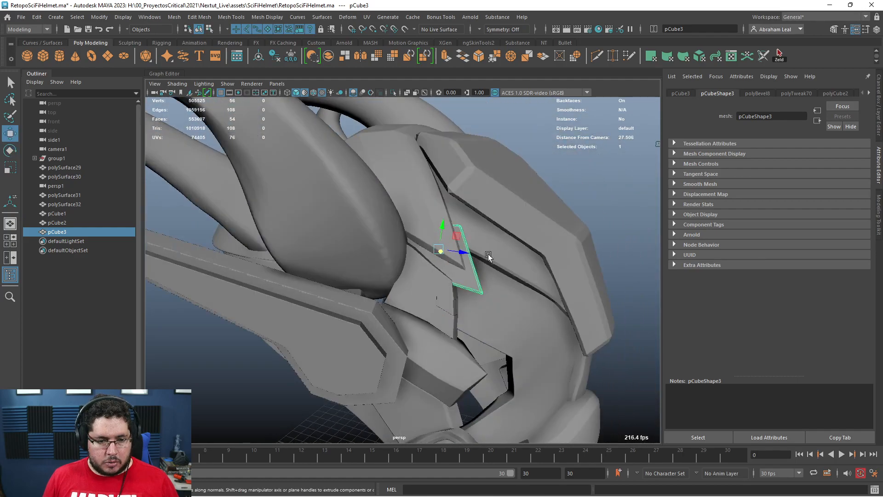
click(606, 186)
Examine how the added panel fills the gap, and look over the helmet's side and jaw from below.
alt+drag(593, 216, 487, 274)
alt+right_drag(487, 274, 537, 336)
alt+drag(537, 335, 482, 229)
click(585, 280)
alt+right_drag(482, 229, 463, 218)
alt+drag(463, 218, 463, 296)
scroll(463, 296, down, 5)
alt+drag(534, 280, 514, 346)
alt+right_drag(515, 346, 498, 369)
alt+middle_drag(498, 369, 355, 238)
alt+drag(355, 238, 355, 282)
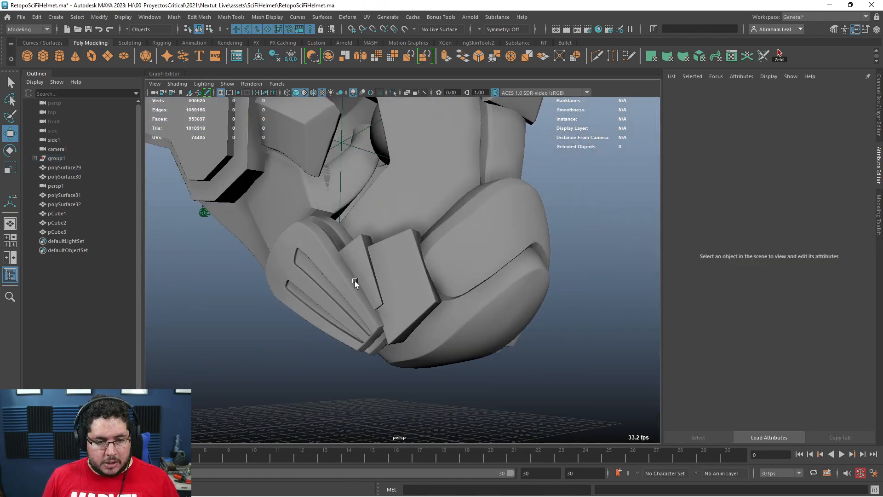
Select the jaw block, the piece beside it and the cheek panel in turn to inspect them.
click(418, 288)
alt+drag(420, 289, 393, 364)
click(360, 263)
alt+drag(360, 263, 323, 247)
click(475, 344)
scroll(385, 313, up, 3)
click(443, 297)
alt+drag(393, 333, 396, 299)
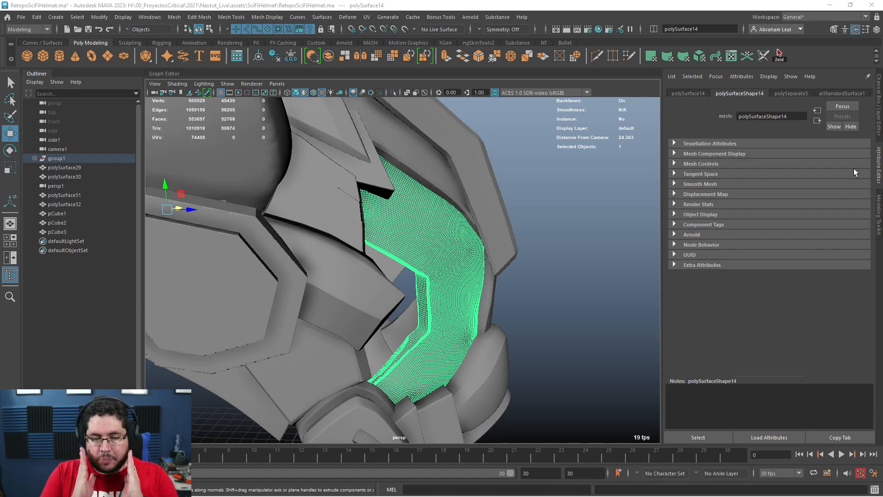
Isolate the curved side piece with the angular notch and make it the live surface.
mouse_move(451, 345)
alt+mouse_down()
mouse_move(341, 311)
mouse_move(357, 335)
mouse_move(442, 364)
mouse_move(454, 351)
alt+mouse_up()
click(393, 92)
alt+drag(455, 198, 559, 216)
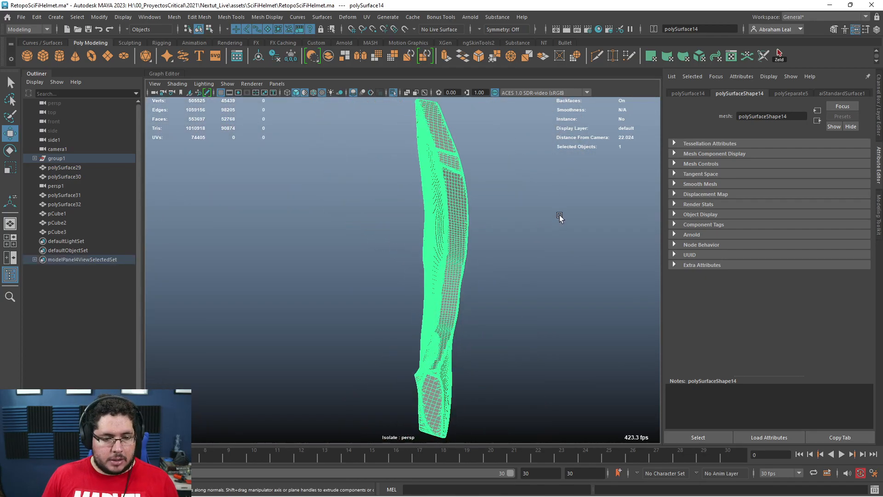
click(481, 204)
click(462, 210)
alt+drag(461, 210, 478, 170)
click(403, 29)
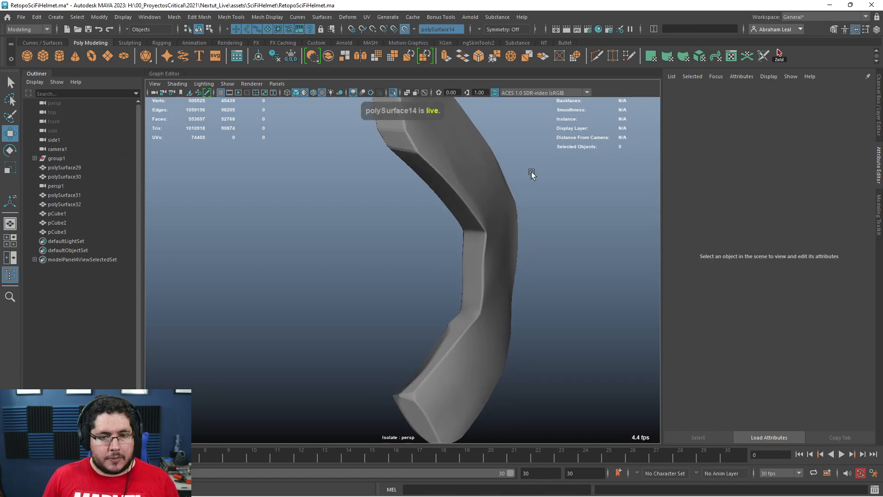
Quad-draw a continuous strip of three quads along the inner wall of the live piece's notch.
click(627, 56)
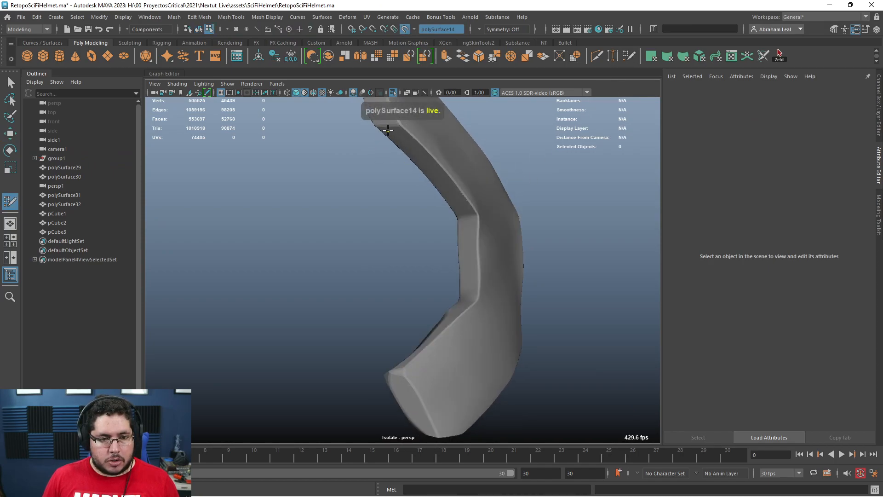
alt+drag(461, 254, 465, 314)
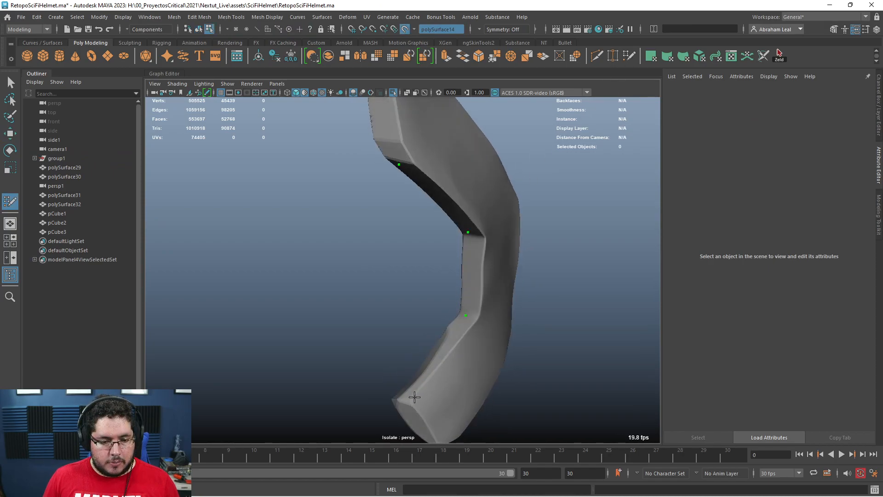
mouse_move(436, 270)
alt+mouse_down()
mouse_move(416, 270)
mouse_move(431, 264)
alt+mouse_up()
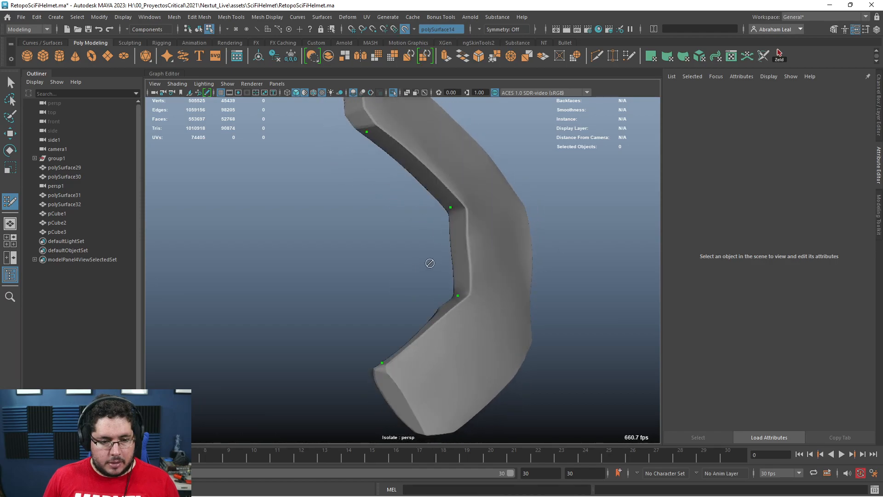
mouse_move(427, 224)
alt+mouse_down()
mouse_move(414, 245)
mouse_move(398, 219)
mouse_move(386, 232)
mouse_move(415, 239)
mouse_move(363, 250)
mouse_move(420, 249)
mouse_move(463, 228)
alt+mouse_up()
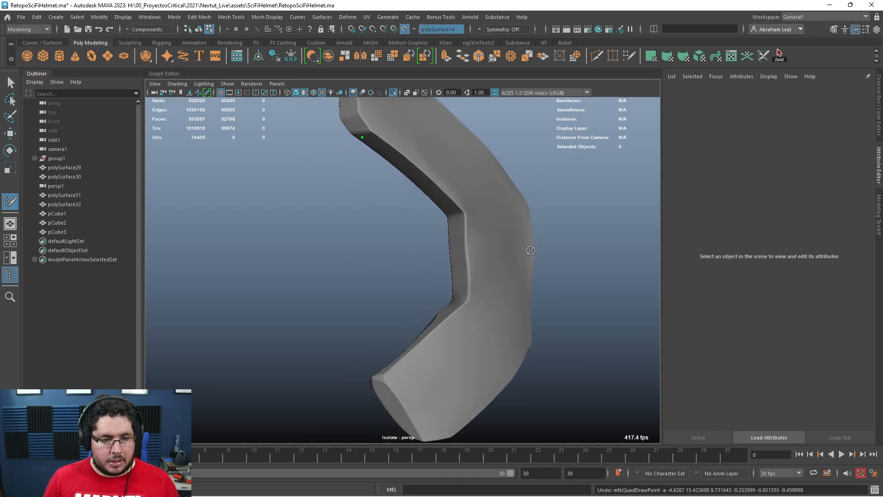
alt+drag(482, 257, 450, 174)
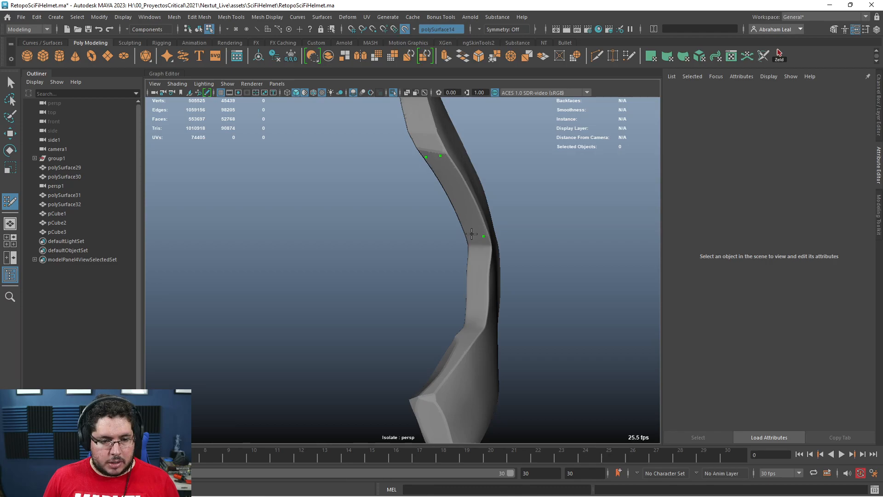
alt+drag(461, 212, 464, 339)
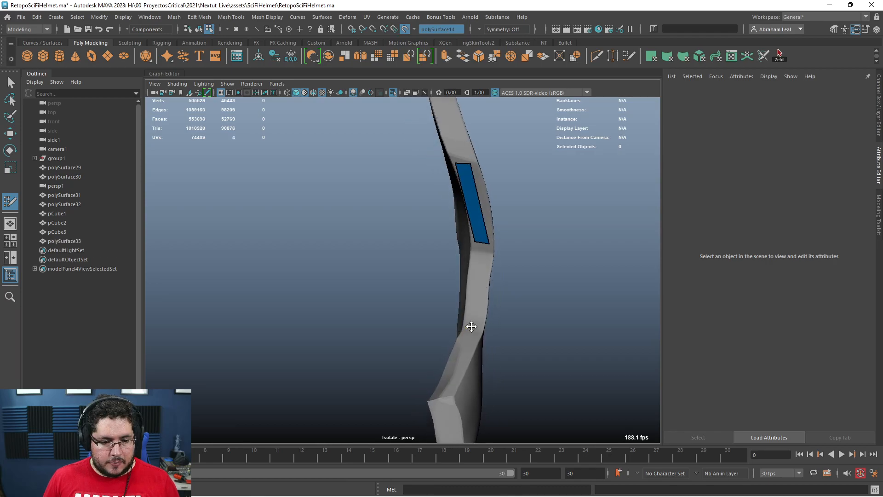
shift+click(473, 302)
mouse_move(473, 301)
alt+mouse_down()
mouse_move(483, 384)
mouse_move(464, 397)
alt+mouse_up()
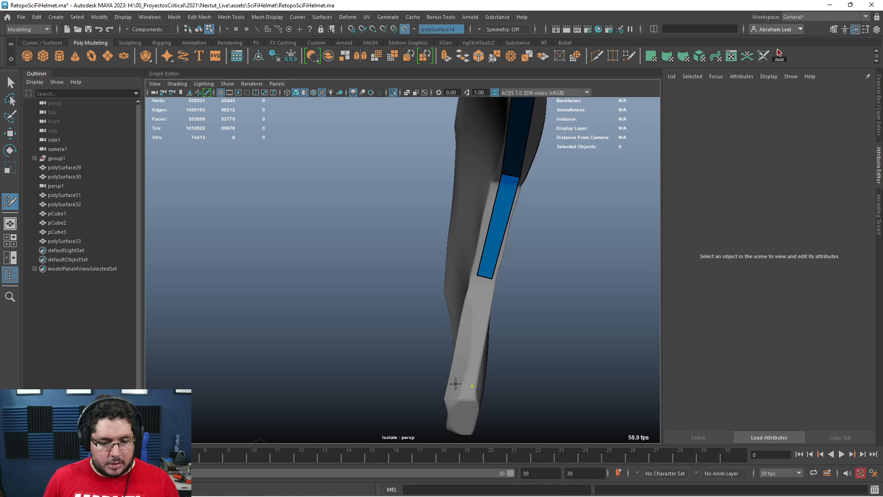
shift+click(468, 351)
alt+drag(468, 351, 478, 329)
Leave Quad Draw, isolate the new three-quad strip and release the live surface.
key(q)
right_drag(479, 329, 564, 186)
click(564, 185)
click(507, 200)
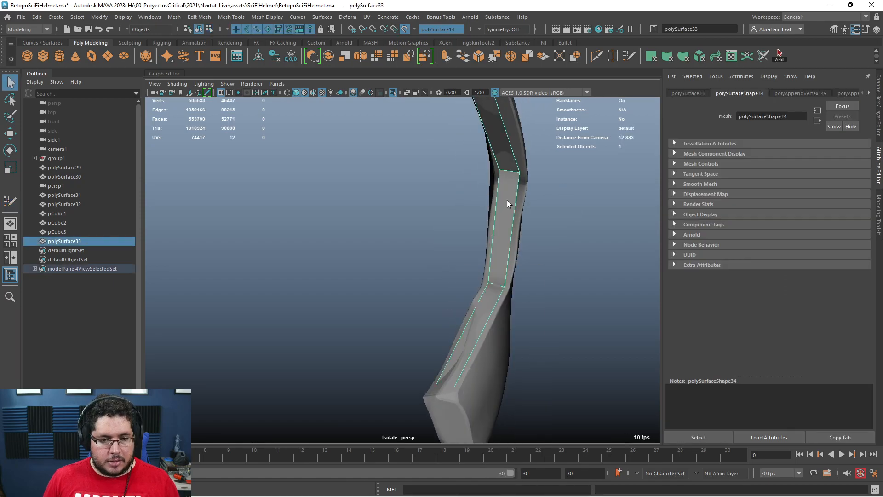
double_click(394, 93)
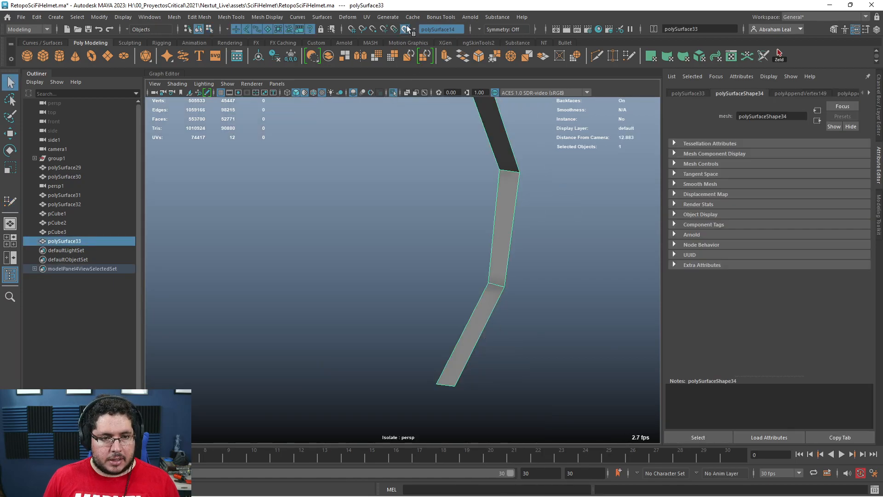
Bridge the long inner edges of the strip's first and last quads to form a flat four-sided face.
alt+drag(496, 158, 448, 219)
right_drag(448, 219, 441, 199)
click(438, 198)
alt+drag(438, 199, 501, 272)
shift+click(500, 309)
click(462, 57)
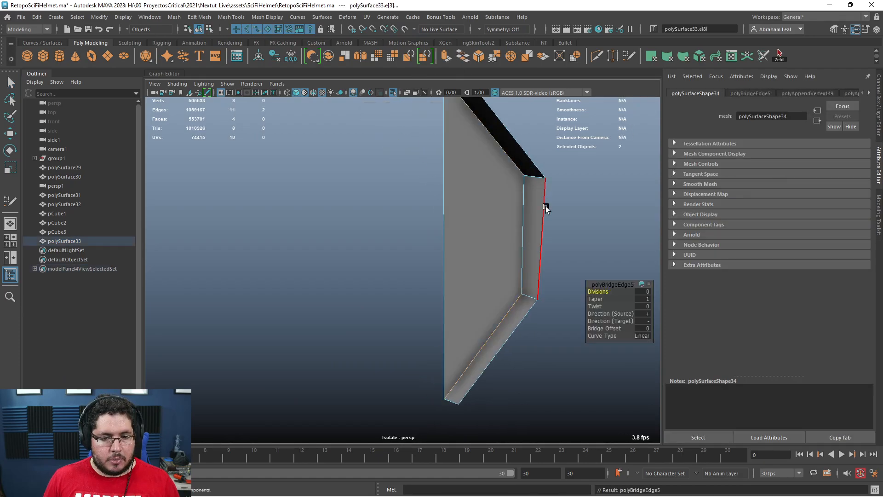
Delete the three original strip faces, keeping only the bridged face.
alt+drag(545, 207, 551, 207)
right_drag(551, 207, 548, 230)
click(536, 170)
shift+click(530, 253)
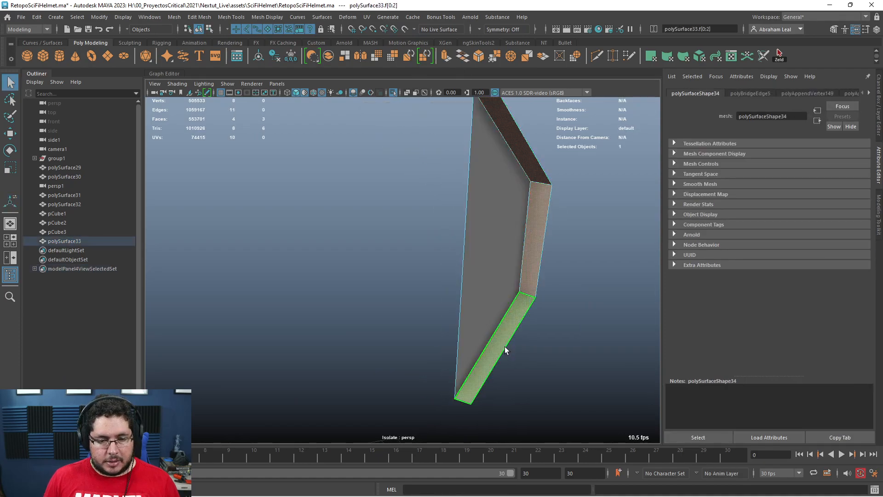
key(Delete)
Show the whole helmet again, centre the flat panel's pivot and scale the panel to fill the notch.
click(511, 247)
click(433, 160)
click(470, 174)
click(394, 92)
alt+drag(528, 216, 402, 198)
key(r)
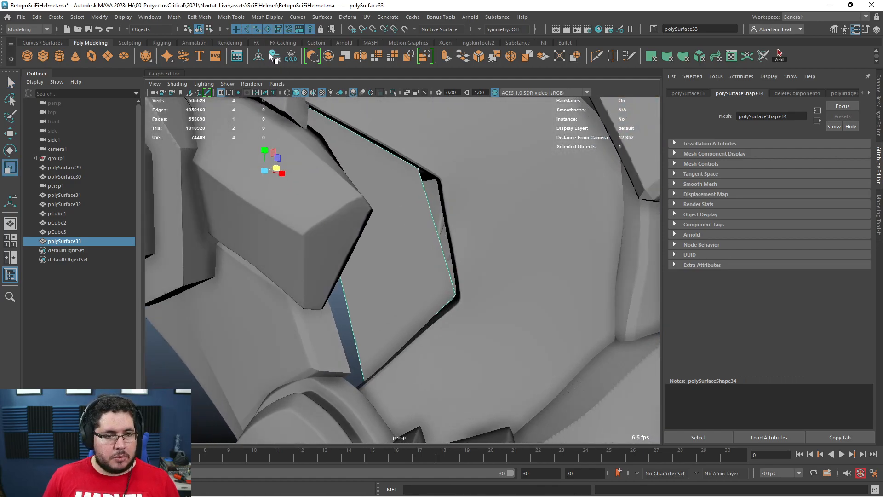
alt+drag(258, 67, 409, 240)
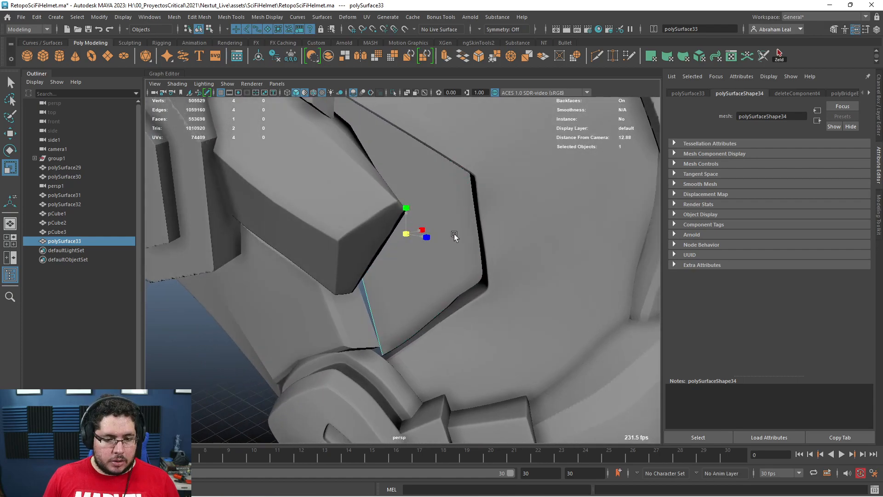
alt+drag(486, 230, 388, 239)
Extrude the flat panel by 0.243 to give it thickness.
key(ctrl+e)
alt+drag(389, 239, 445, 216)
key(w)
click(492, 207)
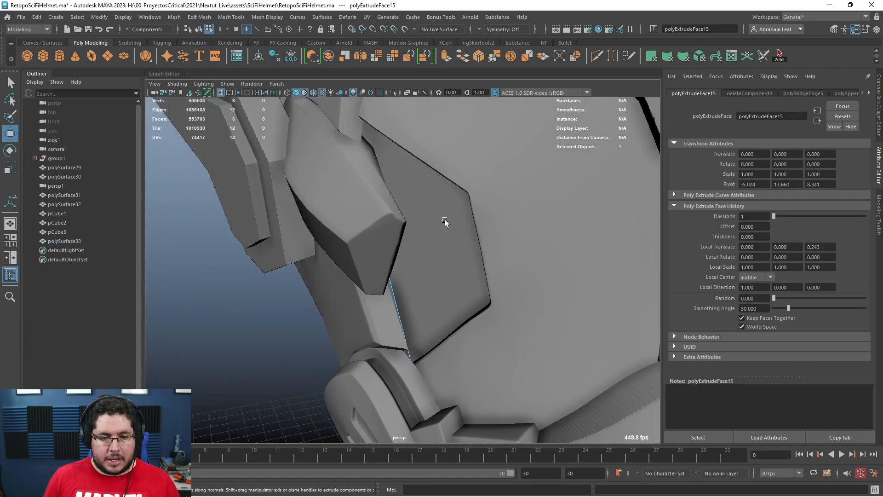
Move the extruded panel's corner vertices so its upper and lower ends fit behind the neighbouring cheek and jaw pieces.
right_drag(418, 249, 430, 229)
mouse_move(431, 231)
alt+mouse_down()
mouse_move(421, 265)
mouse_move(418, 244)
mouse_move(413, 257)
mouse_move(402, 247)
mouse_move(407, 255)
mouse_move(388, 272)
mouse_move(451, 244)
mouse_move(445, 287)
mouse_move(436, 205)
alt+mouse_up()
key(ctrl+z)
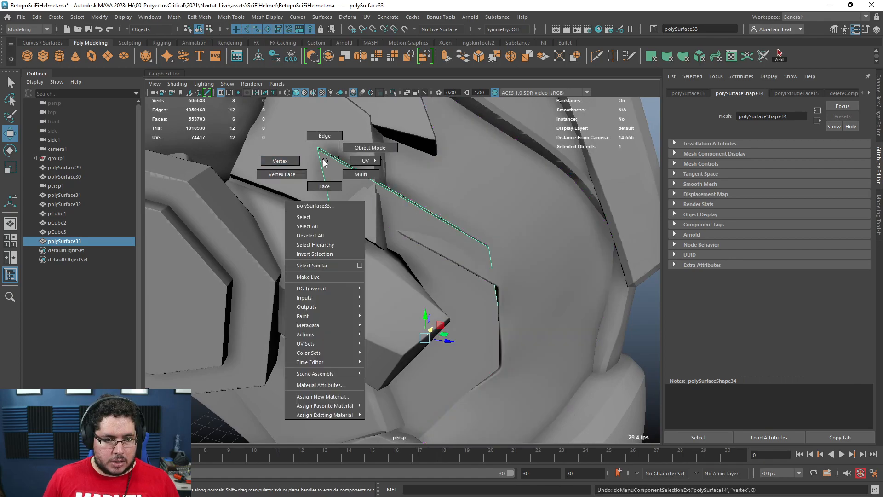
click(501, 175)
drag(281, 262, 366, 311)
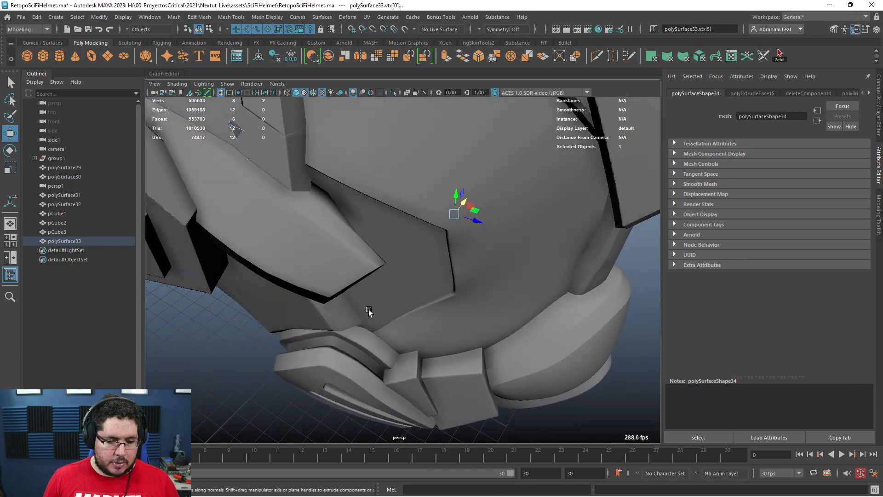
alt+drag(323, 384, 403, 355)
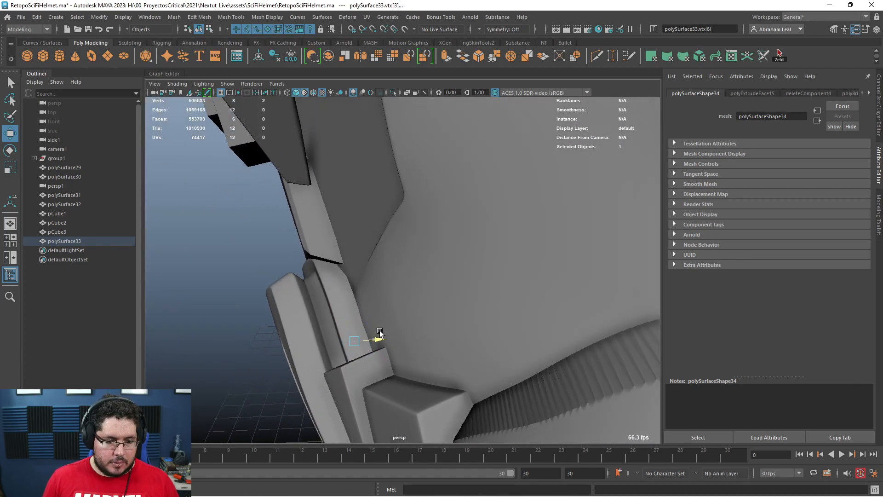
alt+drag(381, 331, 379, 260)
Move and rotate the pointed cheek block so it sits better over the new panel.
click(433, 244)
alt+right_drag(379, 260, 534, 348)
alt+drag(534, 349, 457, 299)
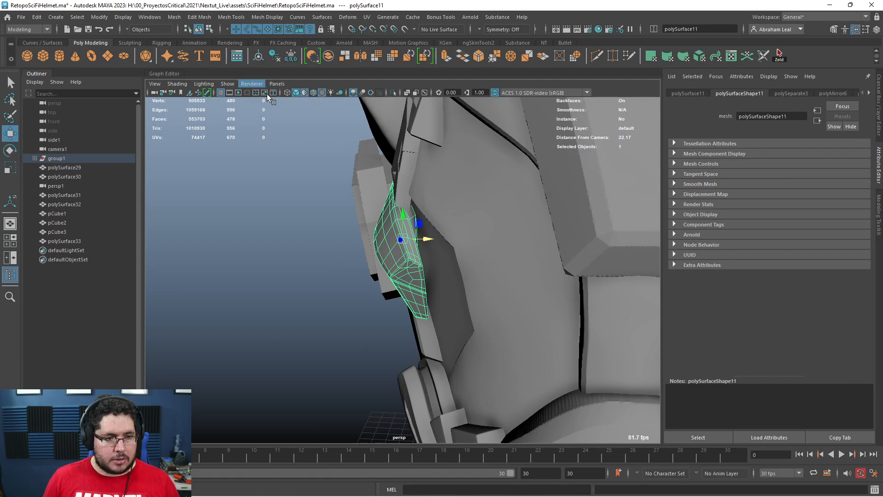
drag(413, 241, 447, 301)
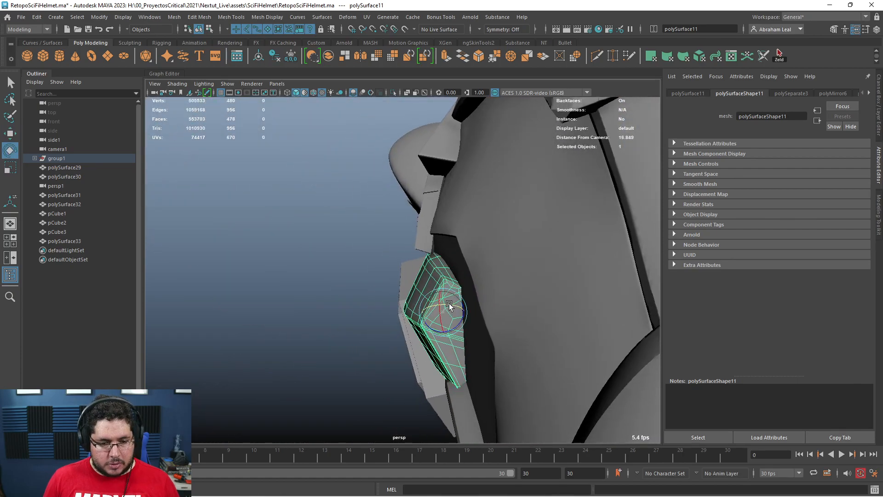
key(w)
click(400, 305)
alt+drag(400, 304, 528, 303)
Examine how the new panel and the pointed block fit together with the surrounding cheek and jaw pieces.
click(518, 273)
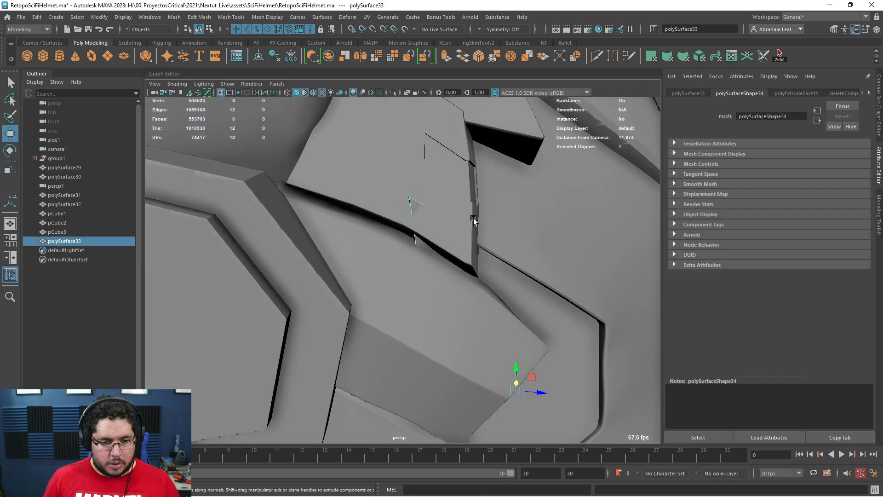
alt+drag(393, 274, 436, 224)
key(F8)
alt+drag(517, 180, 482, 374)
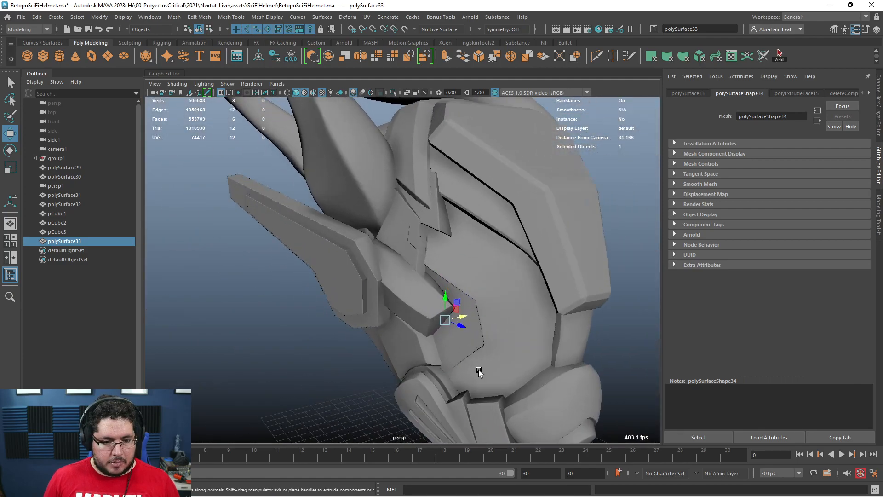
click(496, 222)
click(338, 366)
click(425, 310)
shift+click(465, 322)
alt+drag(475, 327, 454, 311)
Isolate the new panel and bevel all its edges with a fraction of 0.15 and 2 segments.
click(456, 332)
click(455, 175)
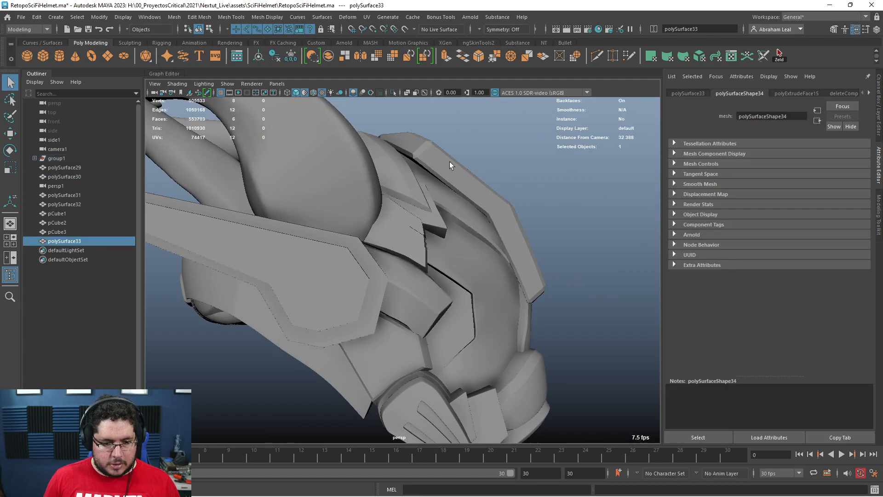
click(393, 92)
right_drag(450, 234, 449, 291)
right_drag(405, 223, 444, 210)
drag(525, 214, 350, 475)
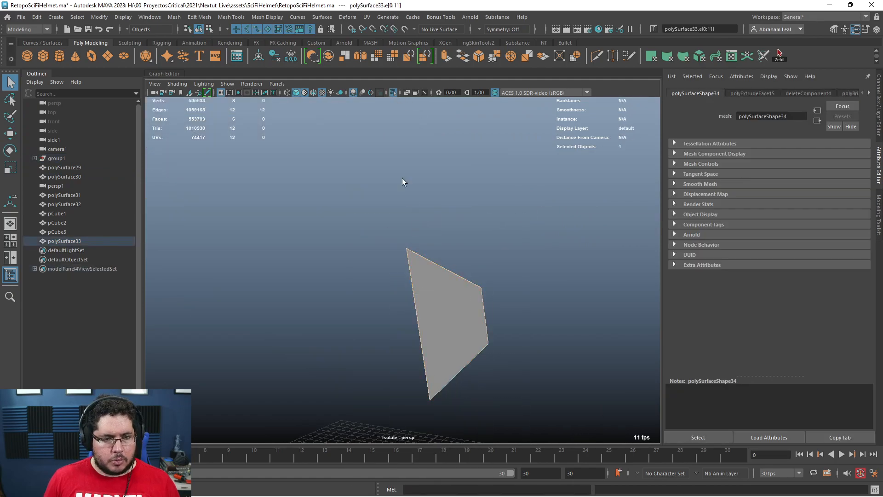
click(483, 56)
scroll(457, 321, up, 5)
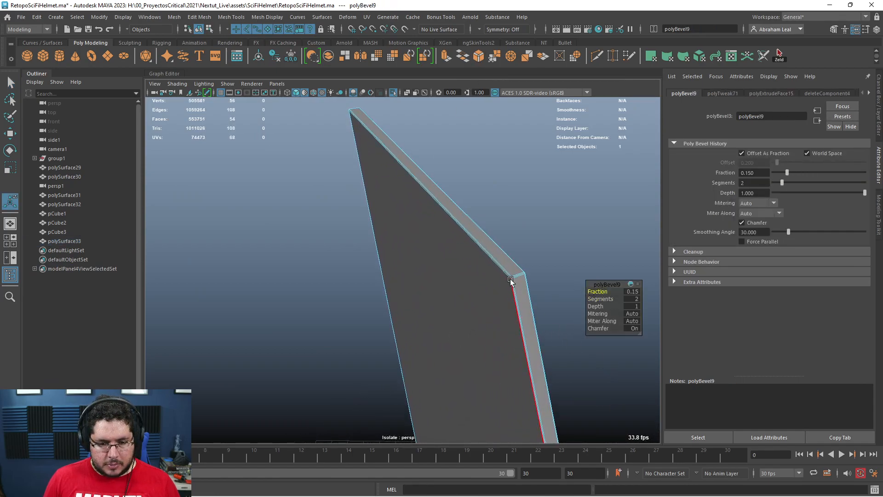
key(q)
right_drag(465, 279, 474, 264)
click(474, 264)
Show the whole helmet and mirror the pointed block and the bevelled panel across the world X axis.
click(394, 92)
shift+click(427, 294)
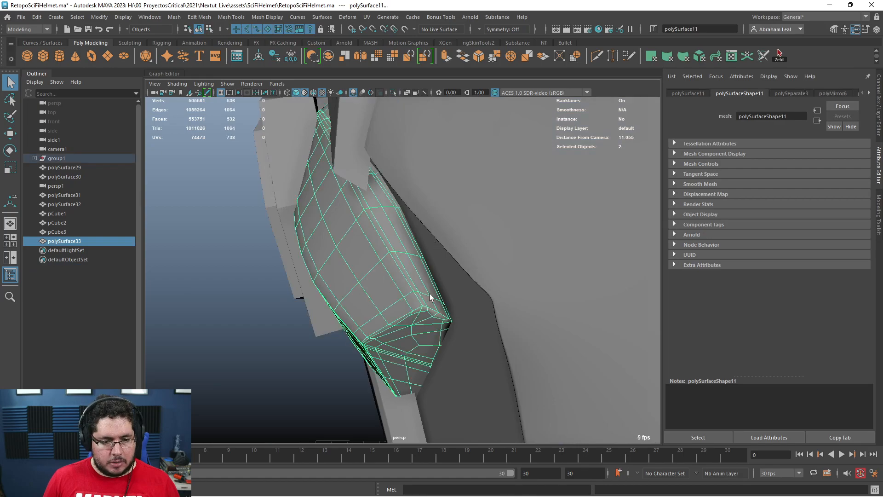
alt+drag(427, 294, 478, 289)
scroll(555, 332, down, 3)
key(4)
alt+drag(479, 350, 439, 375)
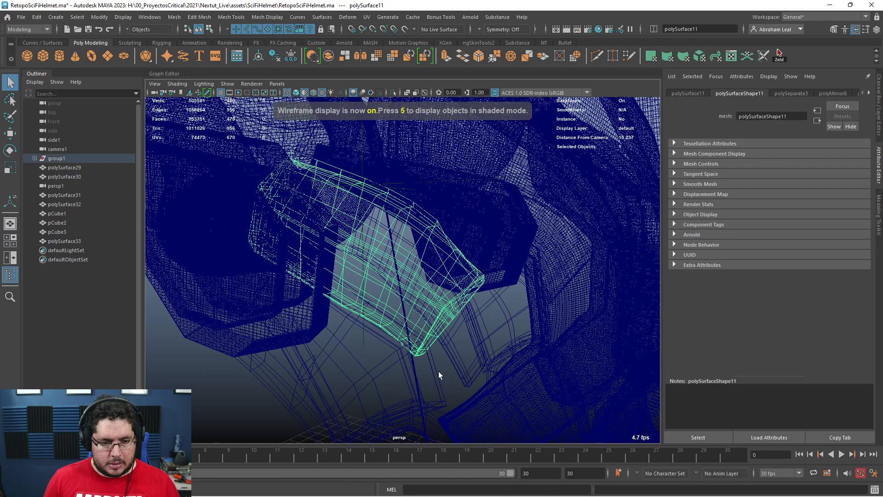
shift+click(401, 308)
shift+right_drag(400, 232, 439, 391)
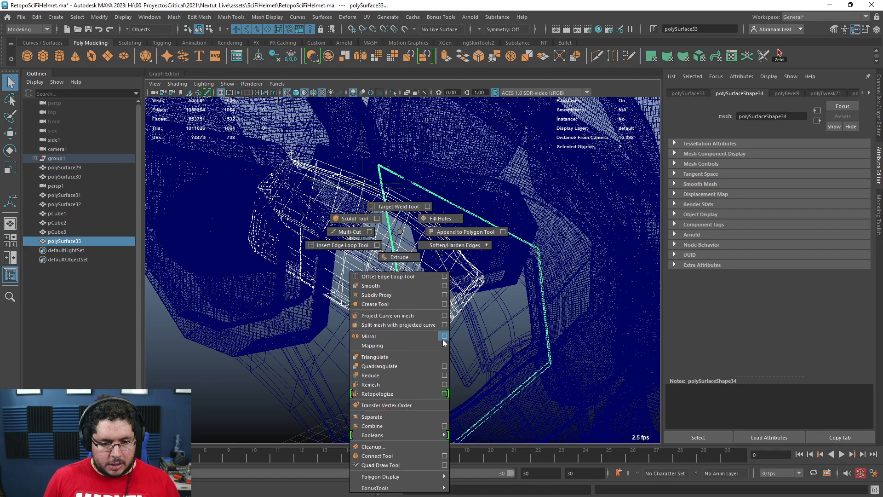
shift+right_drag(444, 339, 443, 339)
click(628, 259)
click(625, 267)
Delete the old counterpart of the pointed block on the helmet's opposite side and return to shaded display.
alt+drag(395, 295, 453, 364)
click(453, 364)
click(416, 251)
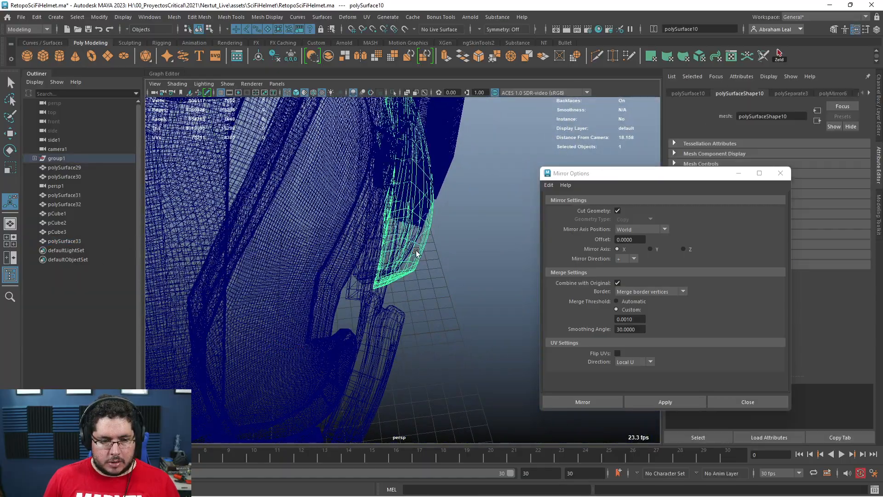
key(Delete)
key(6)
Examine the helmet from the front, the side and below to check the mirrored block and panel.
alt+right_drag(412, 230, 248, 215)
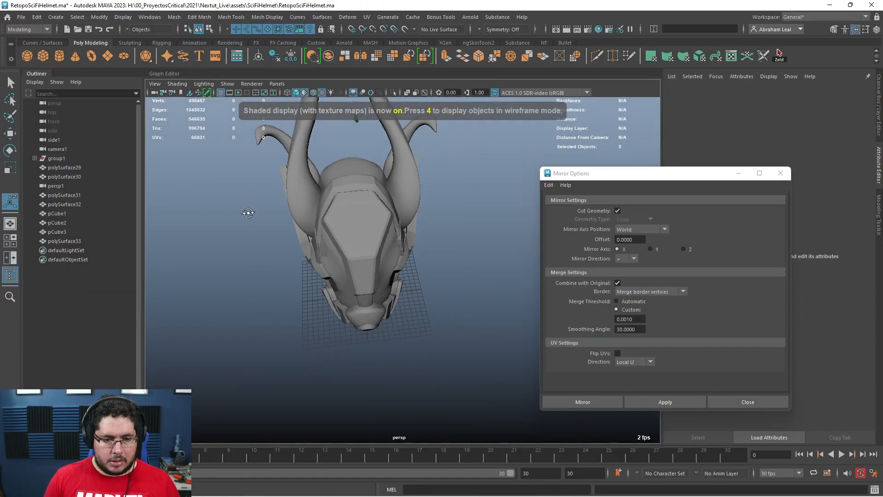
alt+drag(249, 215, 299, 248)
alt+right_drag(299, 248, 366, 284)
alt+drag(366, 284, 382, 233)
alt+right_drag(382, 232, 357, 239)
alt+drag(357, 239, 368, 271)
alt+right_drag(368, 271, 415, 283)
alt+drag(416, 284, 396, 267)
alt+right_drag(396, 267, 469, 274)
alt+drag(468, 274, 437, 268)
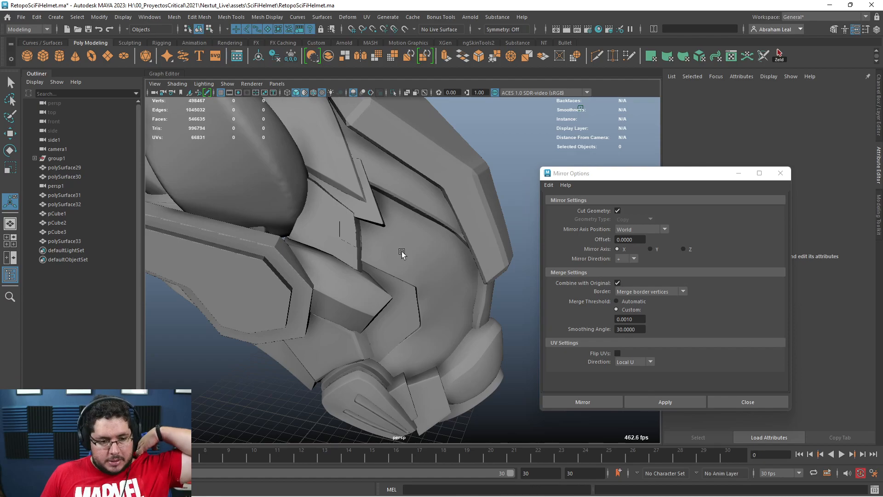
alt+right_drag(341, 252, 394, 252)
alt+middle_drag(272, 232, 344, 266)
alt+drag(344, 265, 341, 291)
alt+middle_drag(258, 288, 409, 307)
alt+drag(409, 307, 398, 353)
alt+right_drag(441, 357, 364, 250)
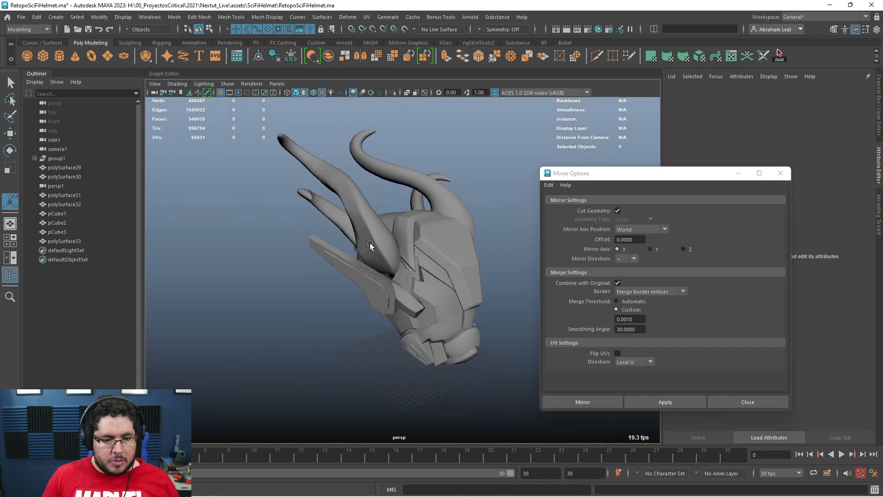
Select the helmet's four horn pieces, group them and hide them.
click(364, 250)
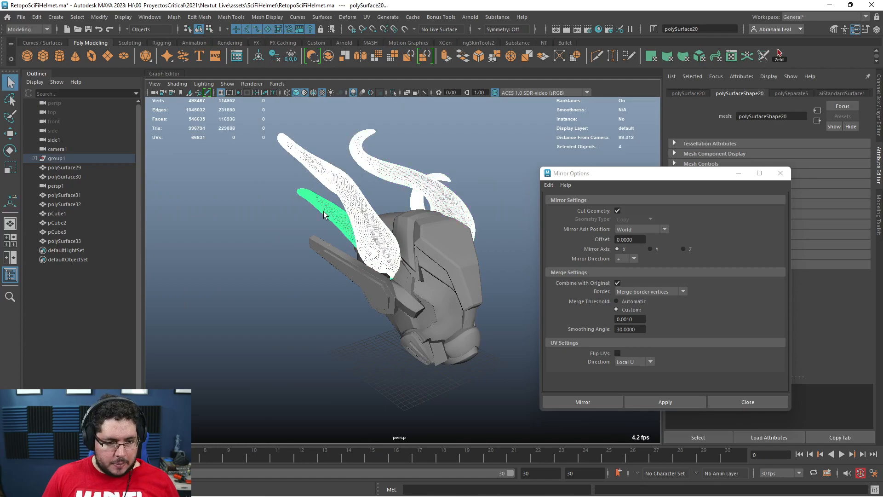
key(ctrl+g)
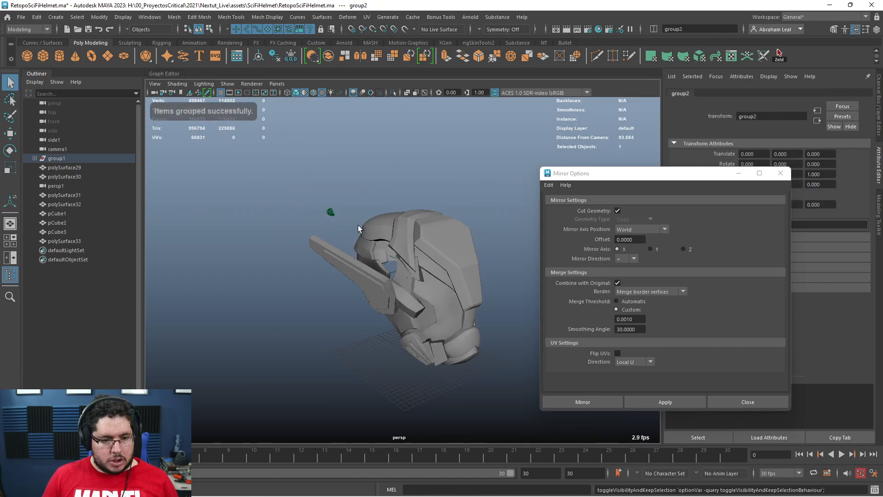
Select the remaining side fin pieces, group them and hide the group.
click(359, 229)
alt+drag(359, 229, 447, 188)
alt+right_drag(448, 187, 487, 325)
alt+drag(471, 232, 487, 265)
click(487, 312)
shift+click(505, 256)
alt+drag(289, 254, 353, 277)
key(ctrl+g)
alt+right_drag(353, 277, 458, 339)
alt+drag(457, 339, 417, 276)
In the side view wireframe, move the upper corner vertices of polySurface30 down towards the adjoining plate.
click(370, 278)
key(space)
scroll(428, 202, up, 5)
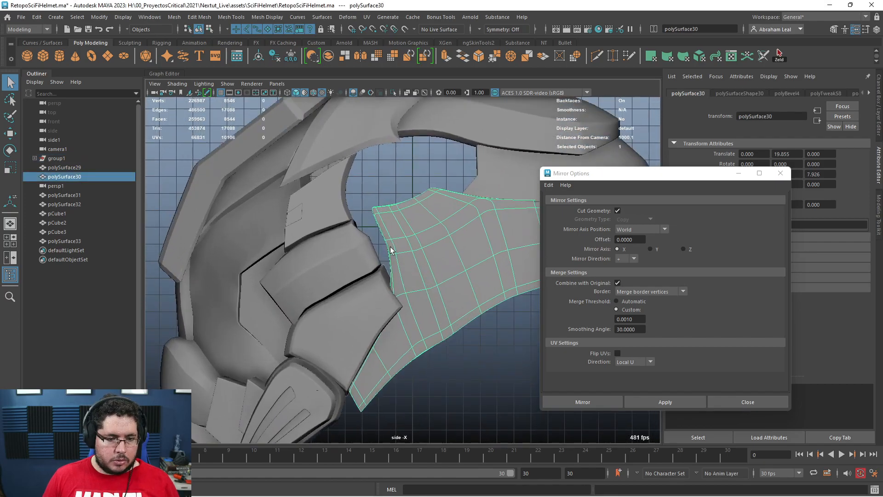
key(1)
key(F9)
key(4)
drag(475, 154, 339, 260)
key(w)
drag(408, 216, 402, 225)
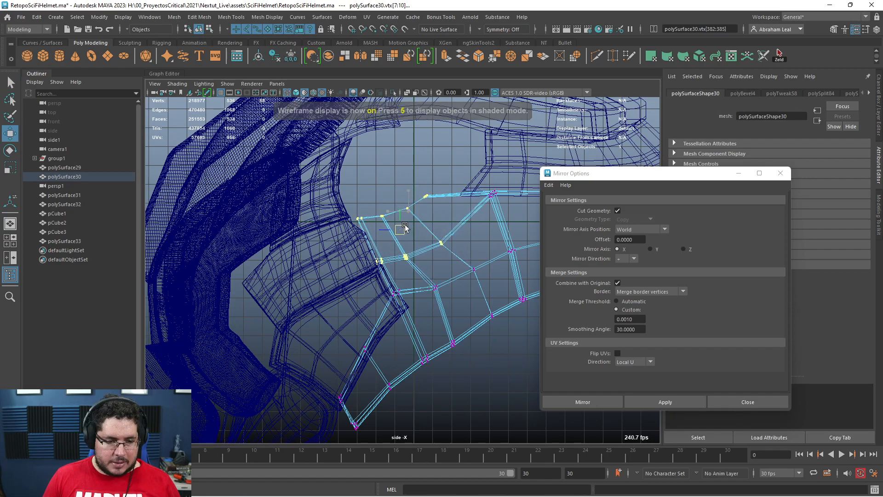
Reposition the vertices along the upper edge of polySurface30 to reshape the border of the eye opening.
drag(376, 193, 344, 234)
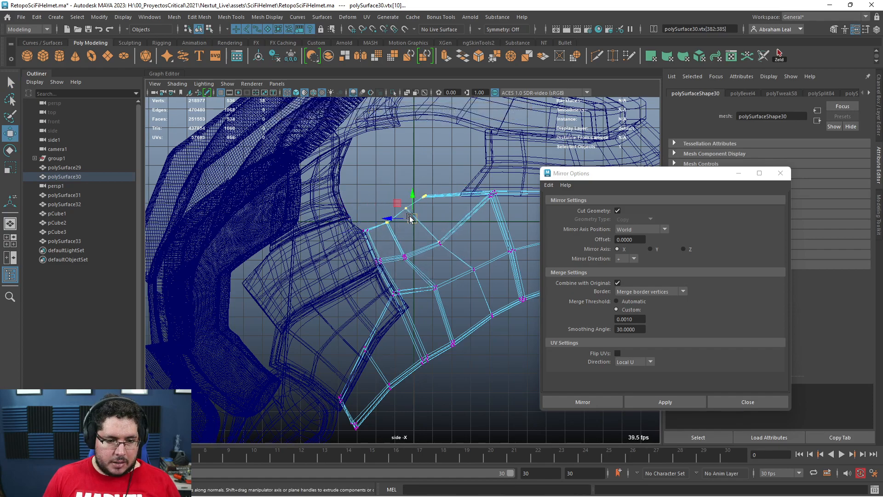
key(ctrl+z)
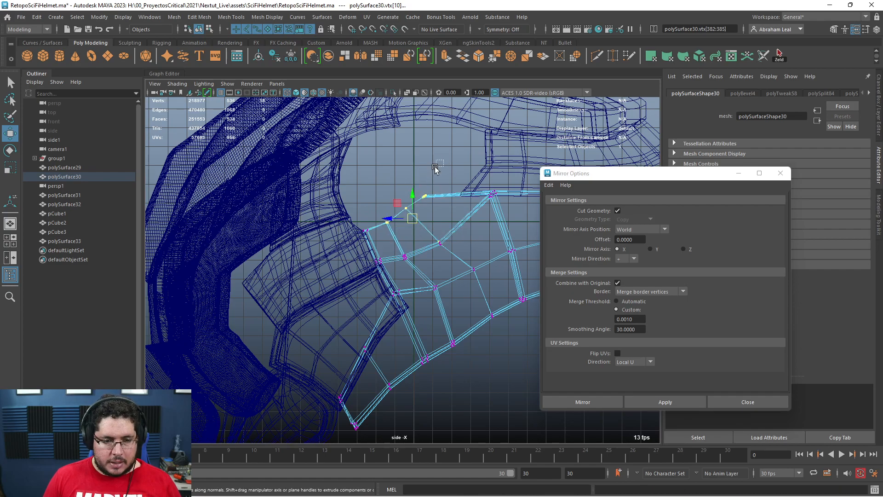
click(408, 213)
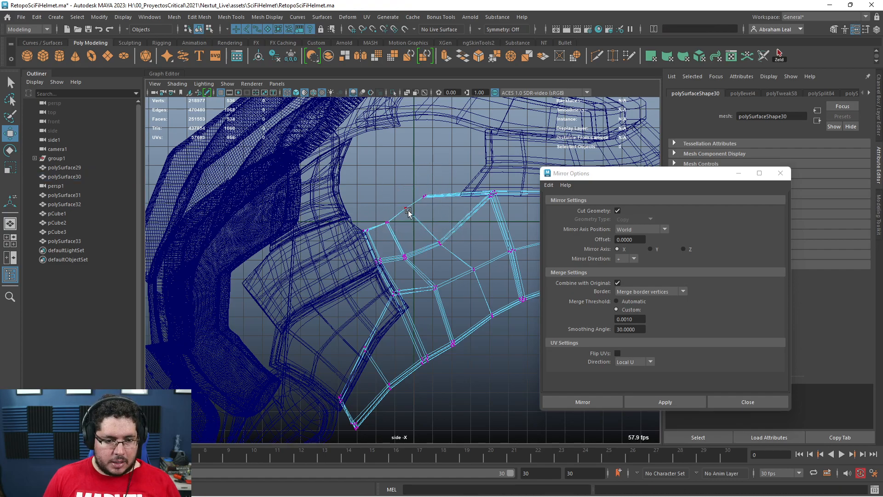
drag(398, 223, 397, 225)
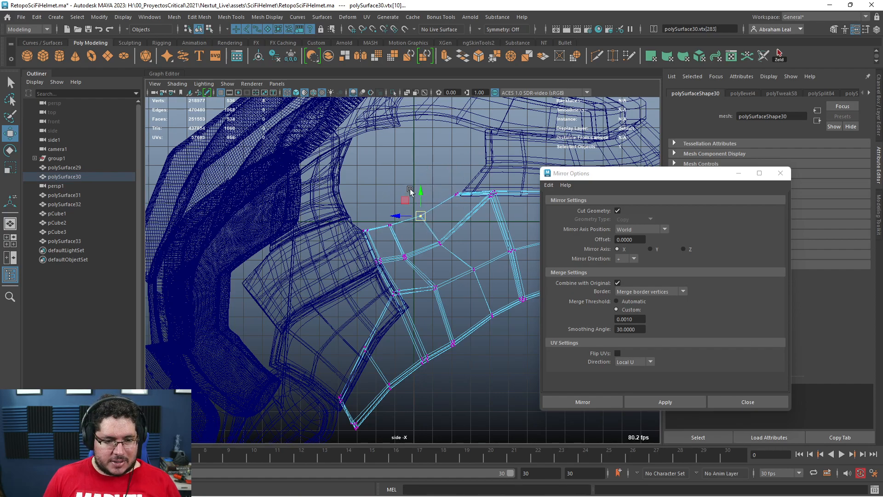
Return to the smoothed, shaded perspective view and examine the reshaped panel around the eye opening.
key(3)
key(space)
mouse_move(488, 259)
mouse_down()
mouse_move(496, 232)
mouse_move(488, 263)
mouse_up()
key(6)
key(space)
drag(494, 266, 498, 245)
alt+drag(435, 259, 495, 272)
alt+middle_drag(496, 272, 405, 241)
mouse_move(405, 241)
alt+mouse_down()
mouse_move(404, 291)
mouse_move(419, 282)
mouse_move(414, 257)
mouse_move(460, 257)
alt+mouse_up()
key(space)
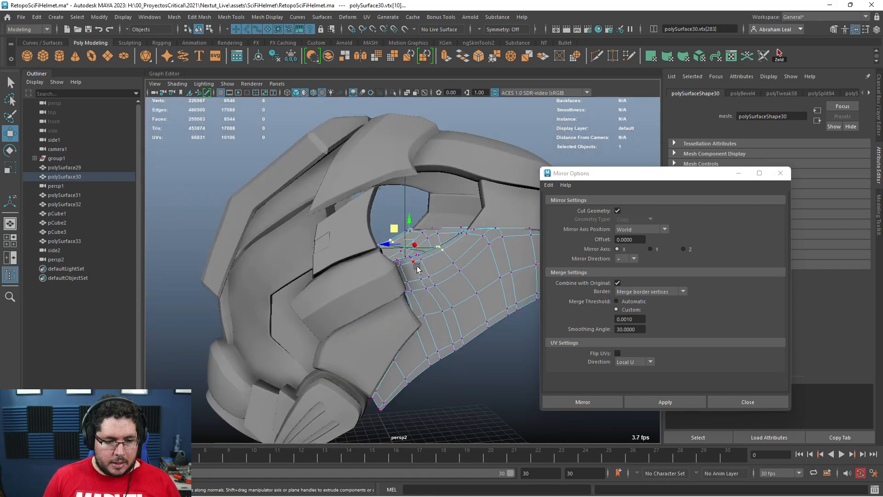
alt+drag(395, 284, 394, 285)
key(space)
drag(394, 285, 403, 263)
mouse_move(403, 263)
alt+mouse_down()
mouse_move(309, 311)
mouse_move(296, 331)
mouse_move(380, 277)
mouse_move(429, 287)
mouse_move(400, 258)
mouse_move(339, 246)
alt+mouse_up()
Mirror the small bevelled panel pCube3 across the world X axis.
key(q)
click(324, 224)
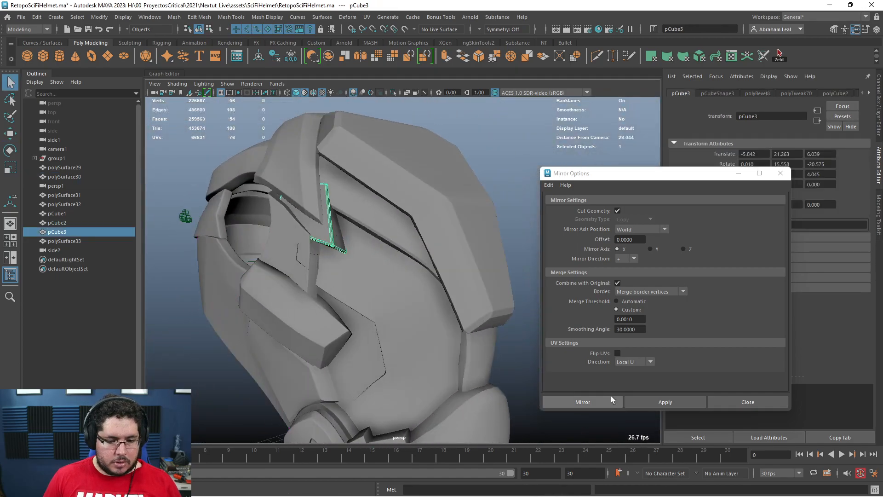
click(665, 401)
mouse_move(460, 345)
alt+mouse_down()
mouse_move(364, 325)
mouse_move(453, 374)
mouse_move(443, 342)
alt+mouse_up()
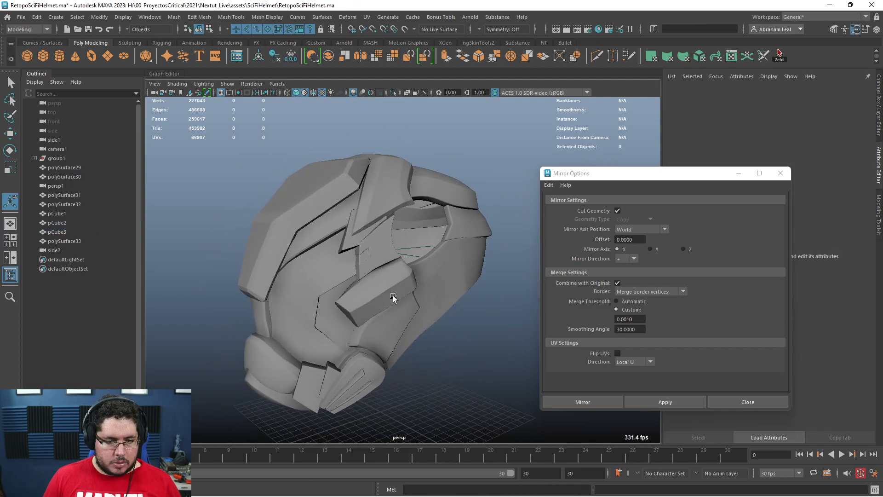
Examine the eye opening up close and the rest of the helmet shell from several sides.
alt+right_drag(393, 298, 482, 357)
alt+drag(483, 357, 335, 337)
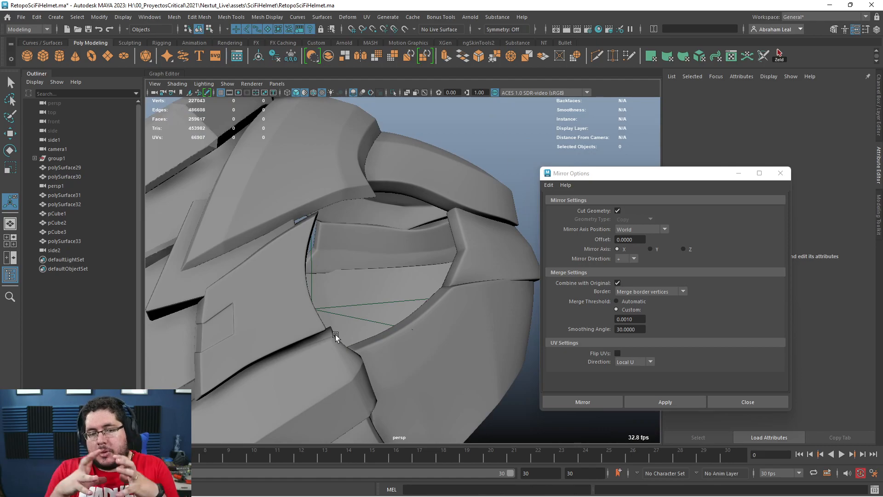
alt+right_drag(399, 294, 248, 201)
alt+drag(248, 201, 430, 278)
alt+middle_drag(429, 277, 411, 184)
alt+right_drag(432, 193, 386, 209)
alt+drag(386, 209, 490, 219)
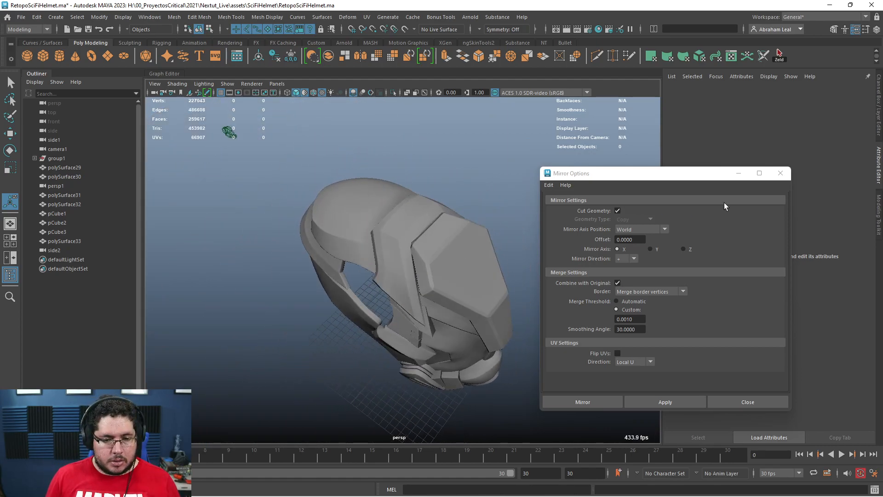
Close the mirror options, expand group1 in the scene hierarchy and check locator1's transform values.
click(780, 173)
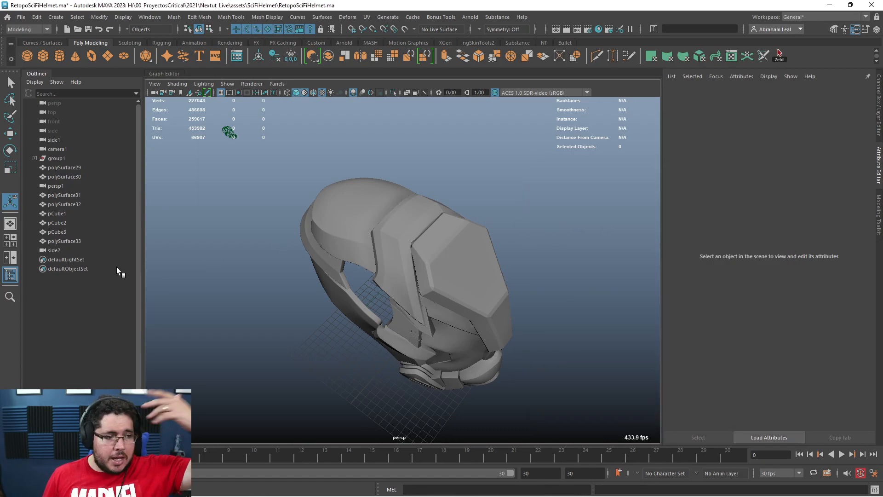
click(35, 157)
alt+drag(327, 299, 452, 224)
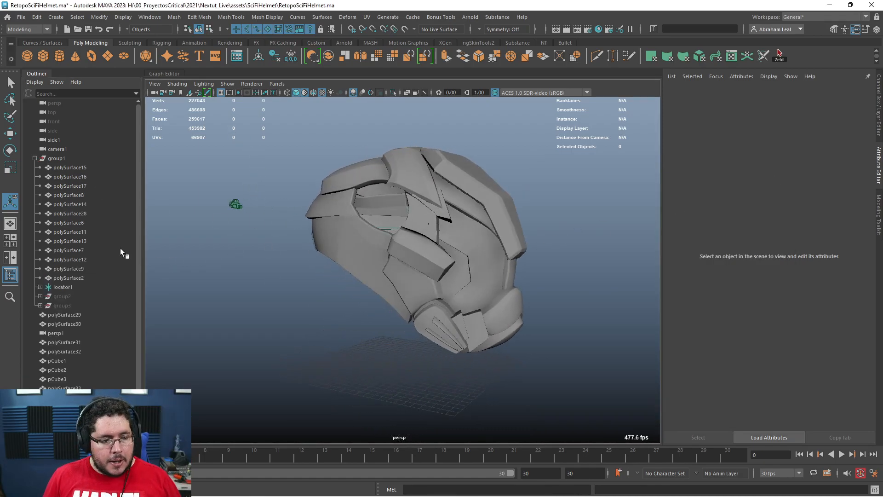
click(63, 287)
key(ctrl+a)
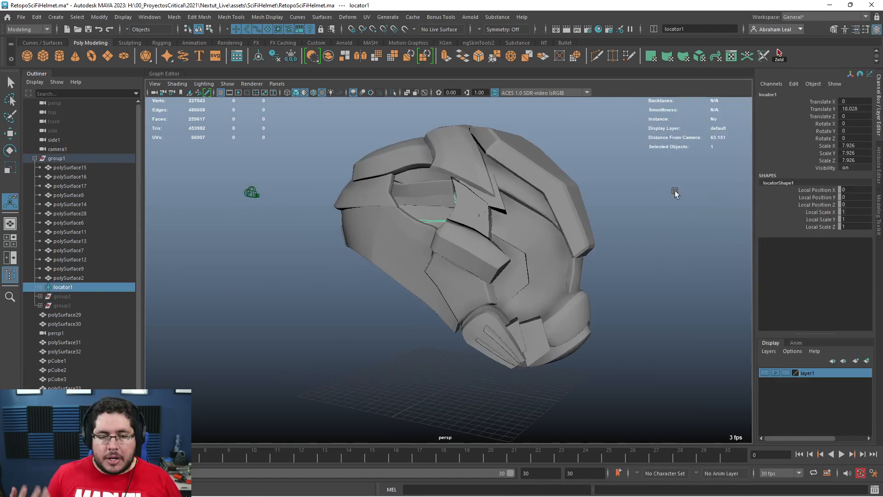
alt+drag(675, 192, 561, 274)
click(561, 274)
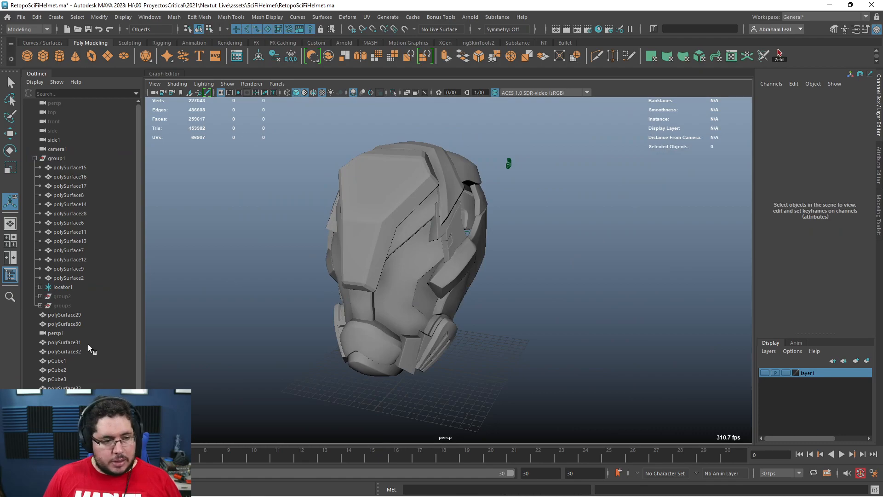
Show the hidden horn and side fin groups, group2 and group3, again.
click(69, 297)
key(shift+h)
click(68, 306)
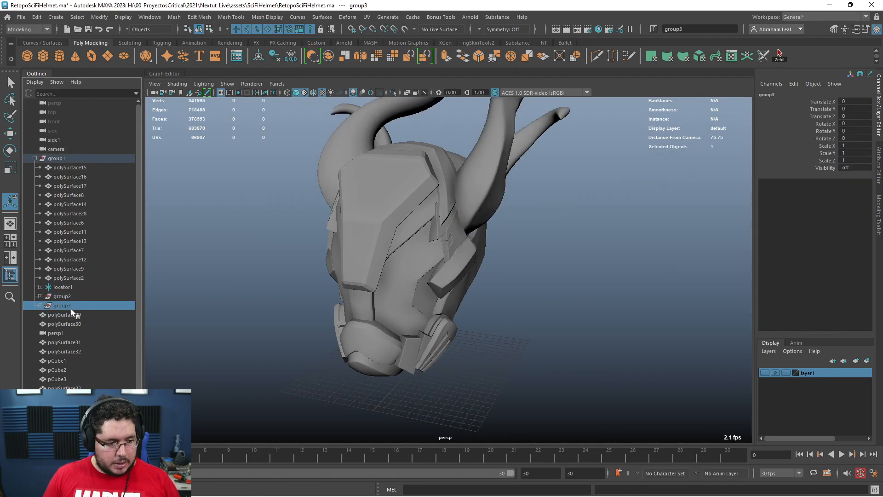
key(shift+h)
click(607, 349)
Select the helmet's shell pieces without the horns and side fins and turn off their smooth preview.
alt+drag(608, 349, 554, 236)
drag(573, 183, 383, 376)
alt+drag(417, 253, 444, 235)
click(617, 264)
alt+drag(617, 264, 587, 217)
drag(569, 182, 435, 276)
alt+drag(343, 186, 329, 267)
alt+drag(380, 242, 495, 212)
ctrl+drag(487, 261, 487, 262)
alt+drag(570, 257, 587, 250)
key(1)
scroll(483, 266, up, 5)
alt+drag(483, 265, 526, 247)
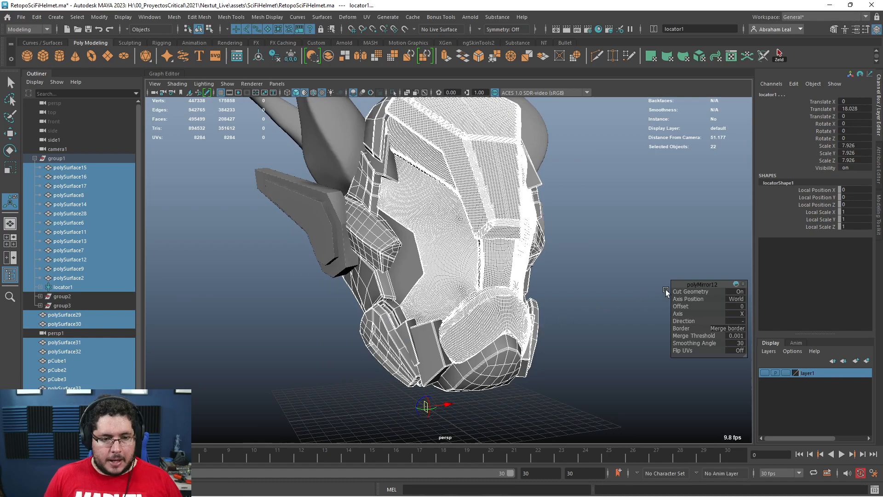
Try the smooth preview on the selected shell pieces, declining it for the dense meshes, and return to the unsmoothed display.
key(3)
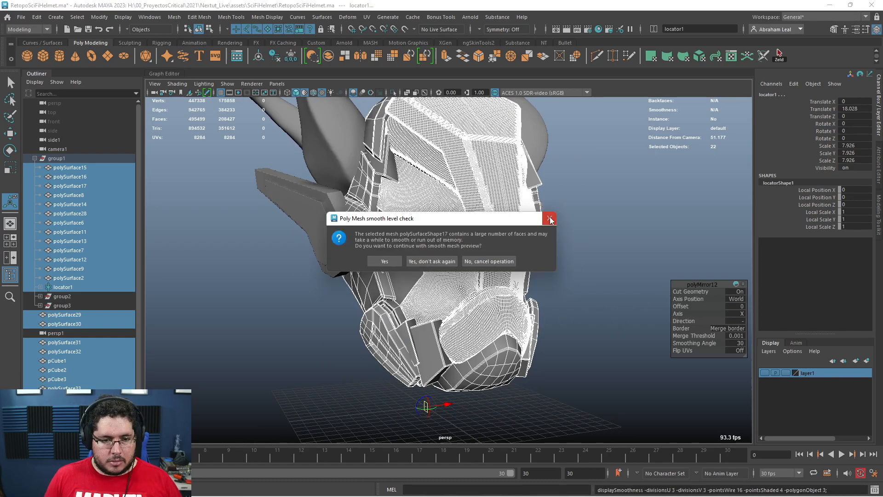
click(489, 261)
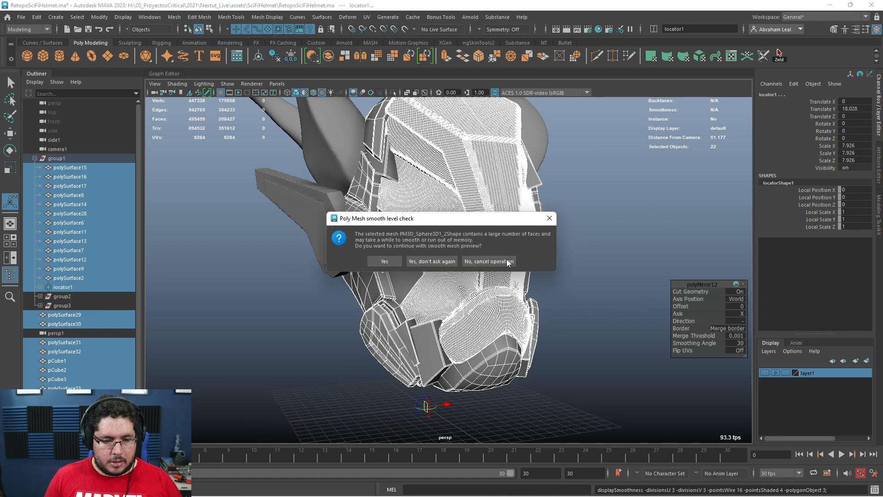
click(554, 243)
key(ctrl+z)
scroll(539, 207, down, 3)
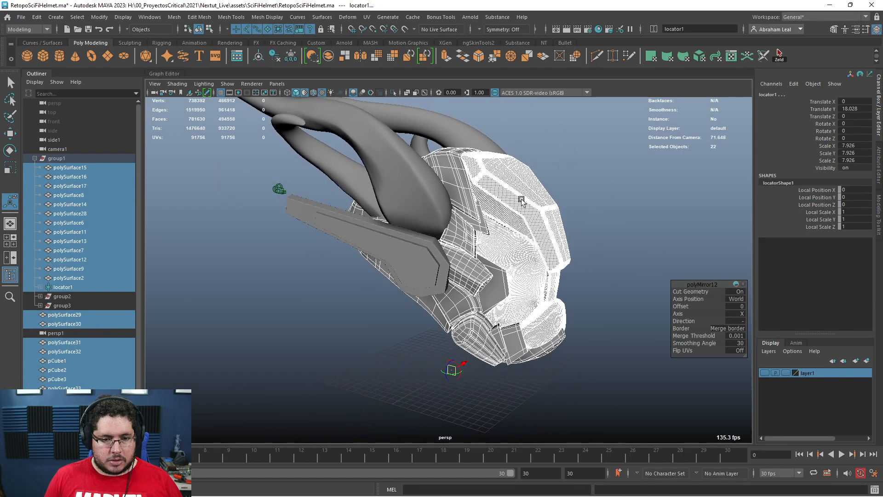
key(1)
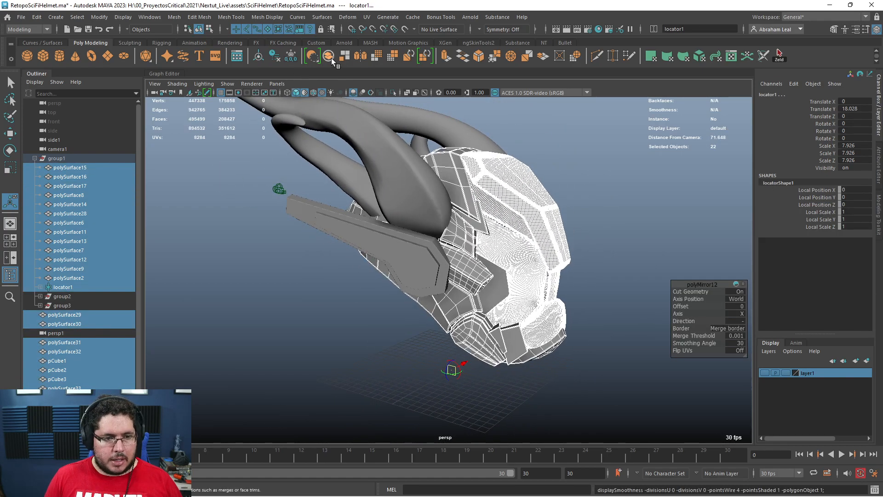
Try combining the selected shell pieces and deleting the combined mesh, and undo both operations.
alt+drag(591, 209, 493, 225)
click(500, 317)
click(320, 245)
key(Delete)
alt+drag(320, 245, 481, 292)
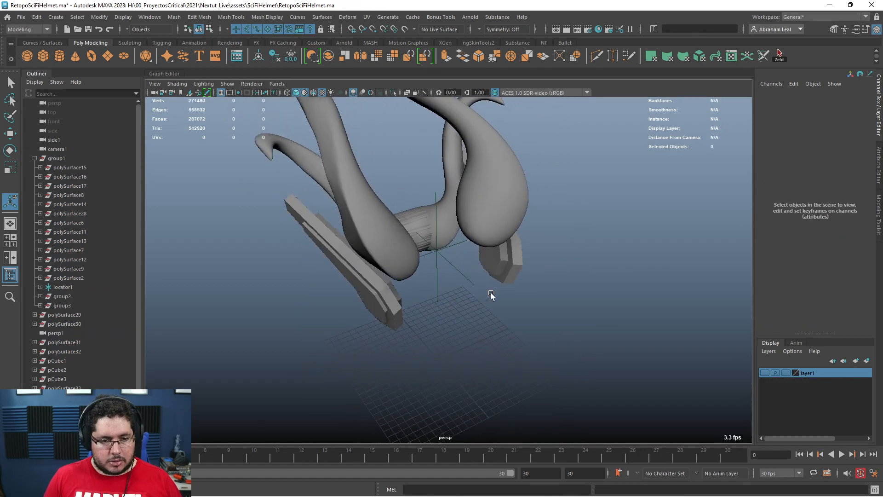
scroll(490, 294, up, 5)
key(ctrl+z)
key(ctrl+z)
key(ctrl+z)
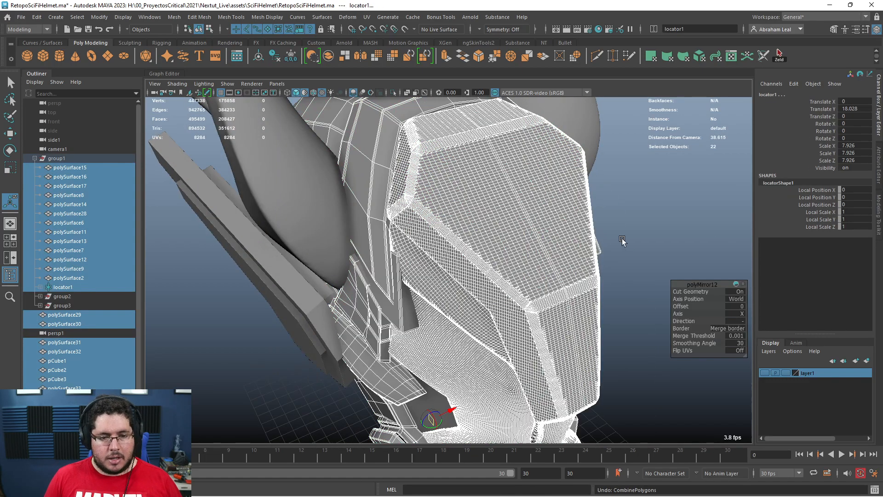
Make layer1 visible and delete the original sculpted mesh that covers the retopologised helmet.
click(621, 238)
click(765, 372)
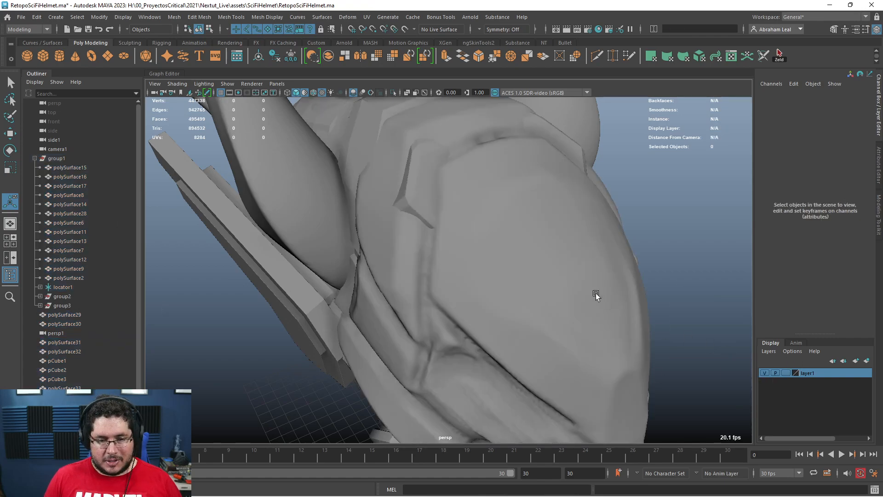
click(595, 293)
key(Delete)
scroll(598, 292, down, 5)
alt+drag(598, 293, 561, 282)
Examine the separate helmet pieces by selecting them one after another from different angles.
click(418, 270)
key(q)
click(450, 199)
alt+drag(434, 273, 504, 256)
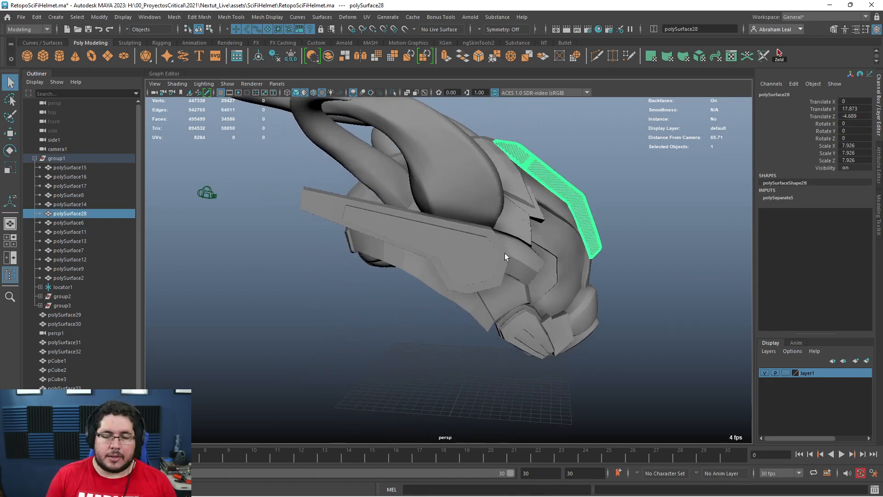
alt+drag(544, 282, 435, 214)
click(427, 234)
click(458, 248)
click(449, 339)
click(495, 250)
click(462, 347)
click(487, 248)
click(226, 223)
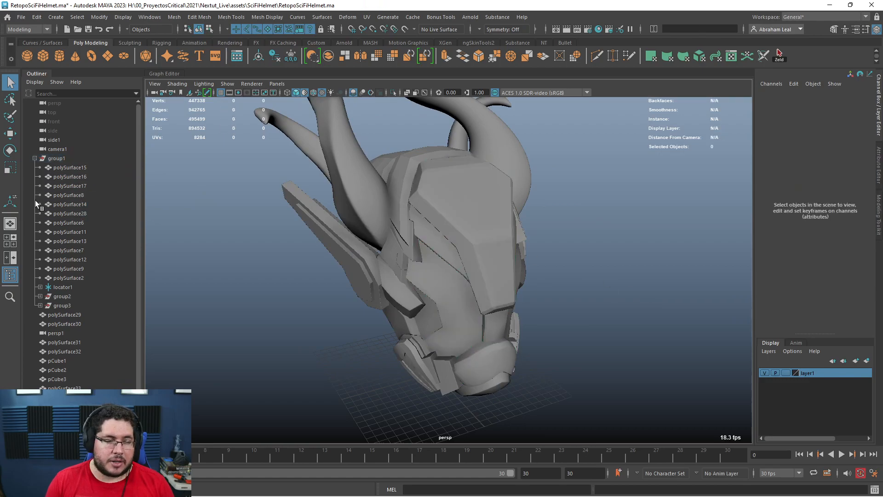
Move polySurface18, polySurface20 and all the fin pieces from group2 and group3 directly into group1.
click(36, 305)
click(40, 306)
click(40, 297)
click(71, 304)
ctrl+click(80, 332)
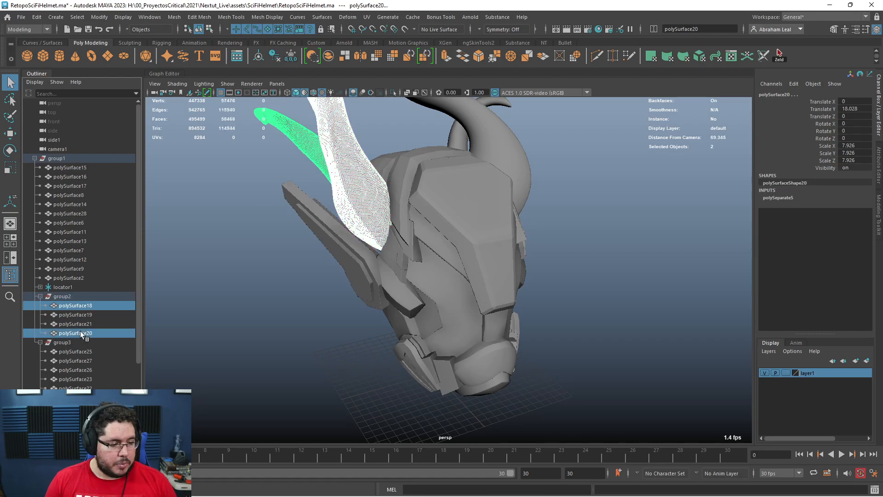
ctrl+click(82, 351)
ctrl+click(78, 397)
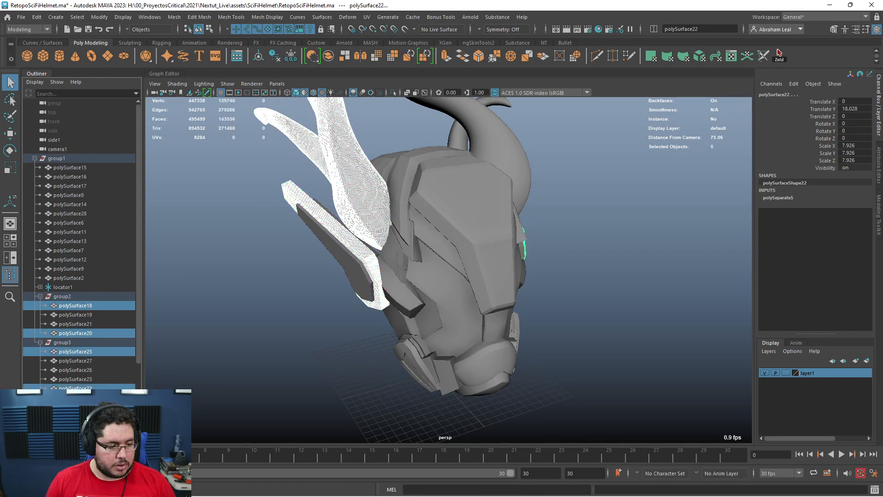
ctrl+click(80, 379)
ctrl+click(80, 370)
ctrl+click(79, 360)
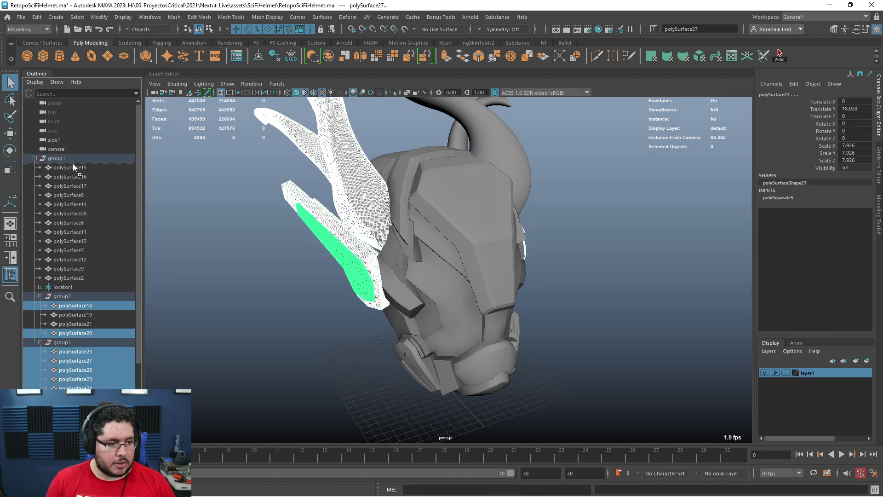
middle_drag(72, 164, 73, 163)
Select all pieces from polySurface18 to polySurface2 and unparent them from group1.
click(83, 167)
scroll(79, 301, down, 3)
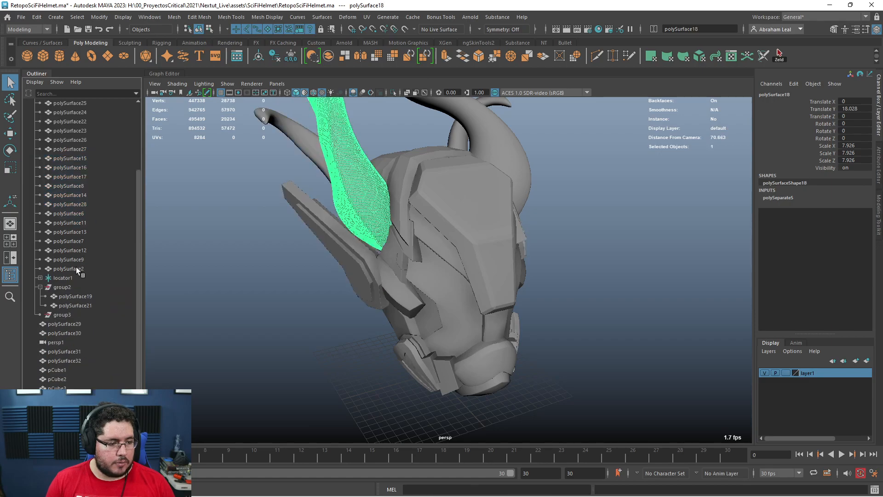
shift+click(76, 269)
key(shift+p)
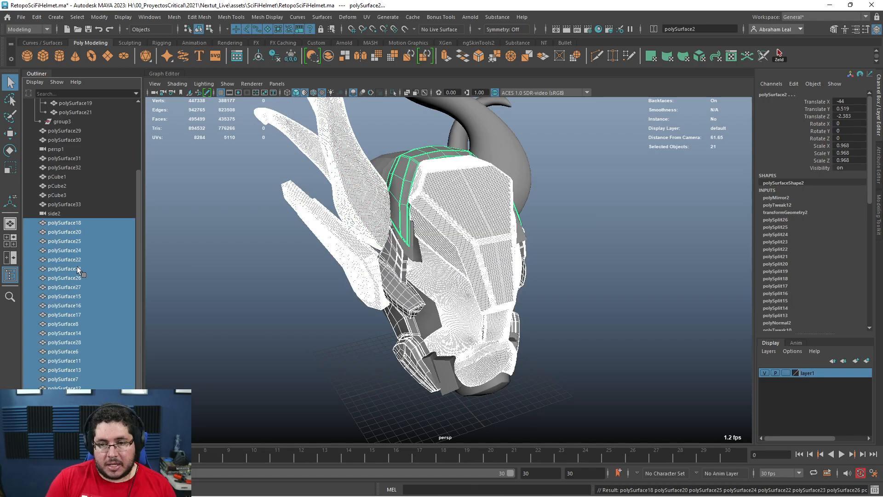
Undo the unparenting and the move into group1, and clear the selection.
alt+drag(222, 321, 203, 248)
click(202, 246)
key(ctrl+z)
key(ctrl+z)
key(ctrl+z)
key(ctrl+z)
key(ctrl+z)
key(ctrl+z)
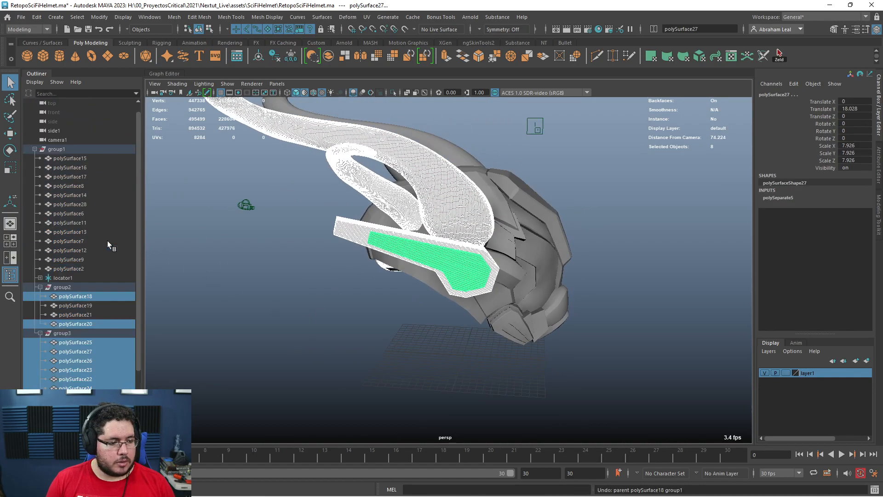
scroll(107, 241, up, 1)
click(189, 247)
Select all the helmet, horn and fin meshes without the locator and parent them under locator1.
scroll(363, 293, down, 3)
alt+drag(363, 295, 372, 322)
drag(575, 137, 386, 362)
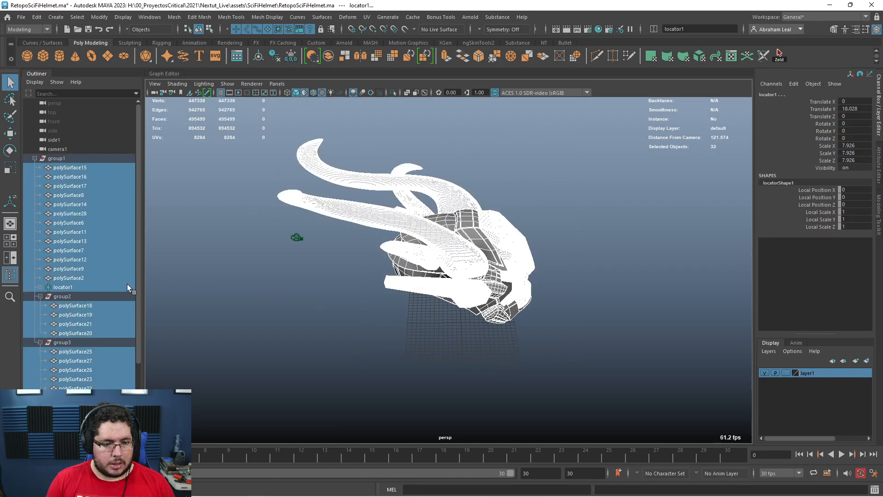
ctrl+click(64, 287)
drag(70, 268, 63, 287)
click(40, 168)
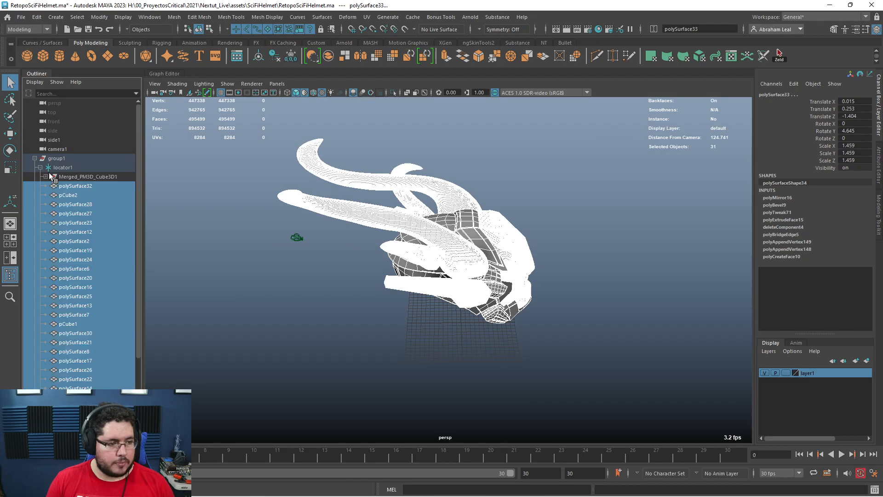
Set locator1's scale to 1 on all axes and its Translate Y to 0.
click(211, 255)
alt+drag(387, 275, 342, 250)
click(74, 167)
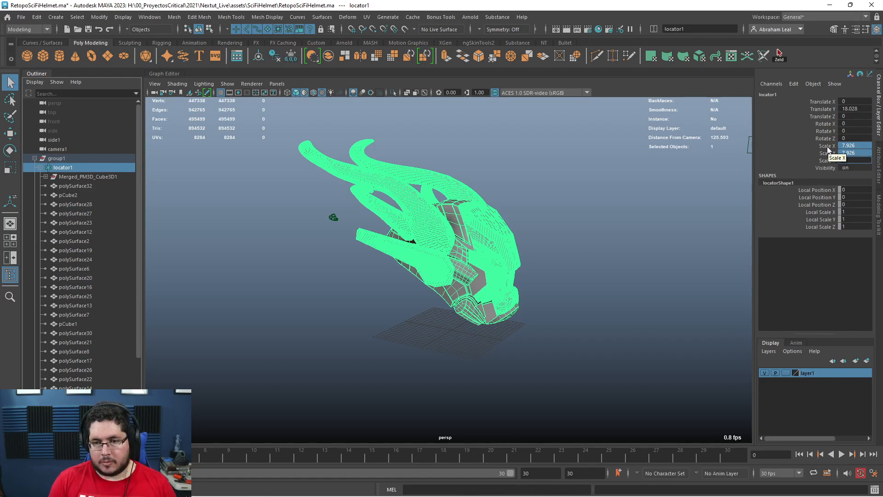
key(Return)
scroll(544, 279, up, 5)
alt+drag(545, 278, 462, 250)
double_click(851, 109)
text(0)
key(Return)
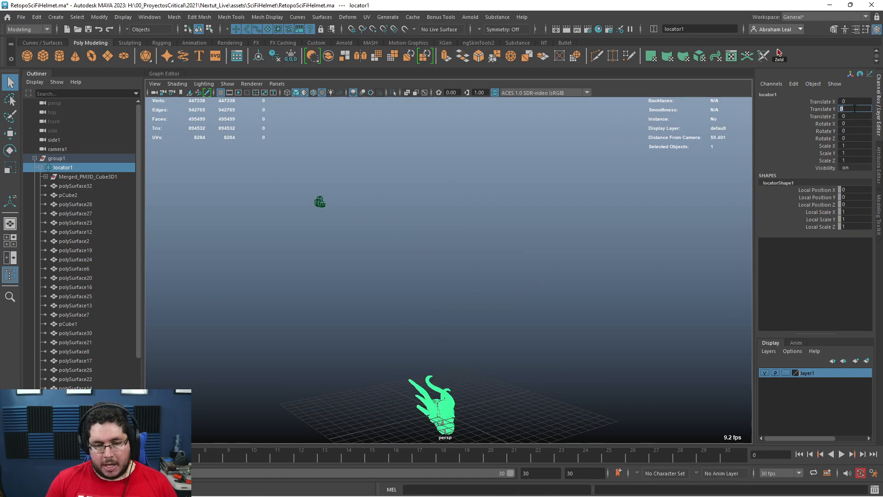
Frame the rescaled helmet and examine it from several angles.
click(527, 380)
alt+middle_drag(494, 419, 484, 349)
click(439, 325)
key(f)
alt+drag(447, 331, 471, 329)
click(492, 363)
alt+drag(492, 363, 420, 379)
click(411, 392)
alt+right_drag(542, 327, 405, 299)
alt+drag(409, 265, 441, 269)
drag(544, 182, 301, 329)
alt+right_drag(368, 328, 432, 324)
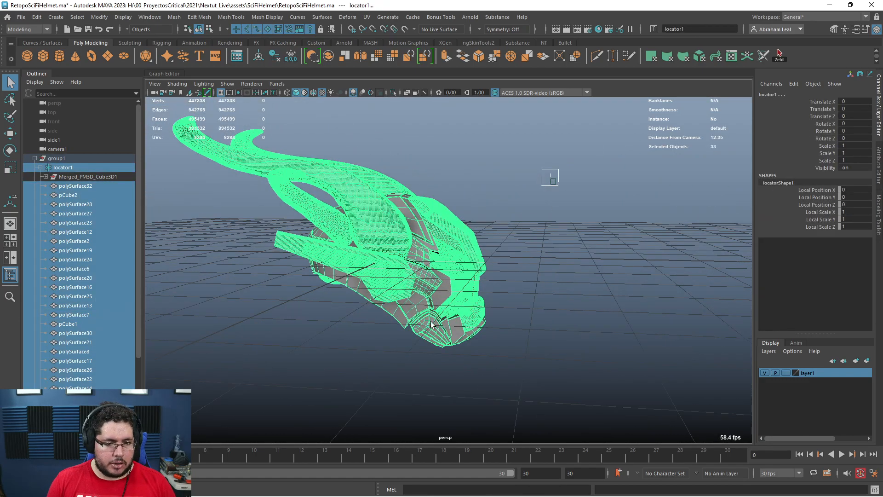
alt+drag(430, 321, 440, 338)
alt+right_drag(439, 337, 508, 307)
ctrl+click(489, 259)
ctrl+click(503, 322)
alt+drag(500, 319, 486, 269)
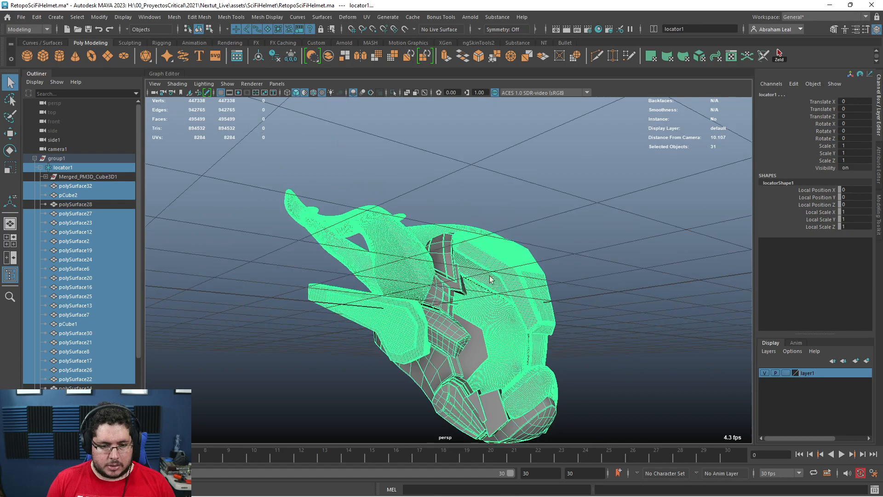
alt+drag(507, 327, 535, 360)
click(577, 350)
click(494, 362)
click(572, 335)
click(497, 384)
click(496, 339)
alt+right_drag(552, 276, 537, 228)
Select all helmet pieces with the horns, and remove polySurface19, polySurface20 and locator1 from the selection.
drag(540, 184, 361, 423)
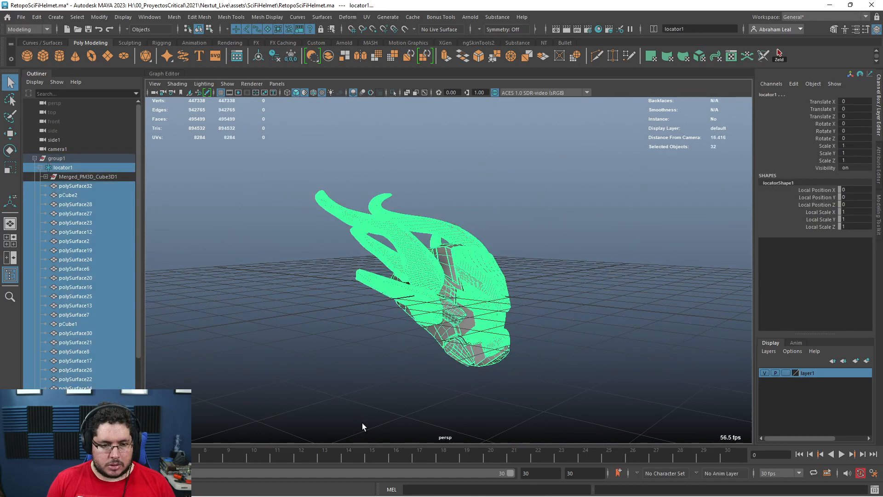
ctrl+click(374, 195)
ctrl+click(391, 213)
alt+drag(368, 251, 335, 278)
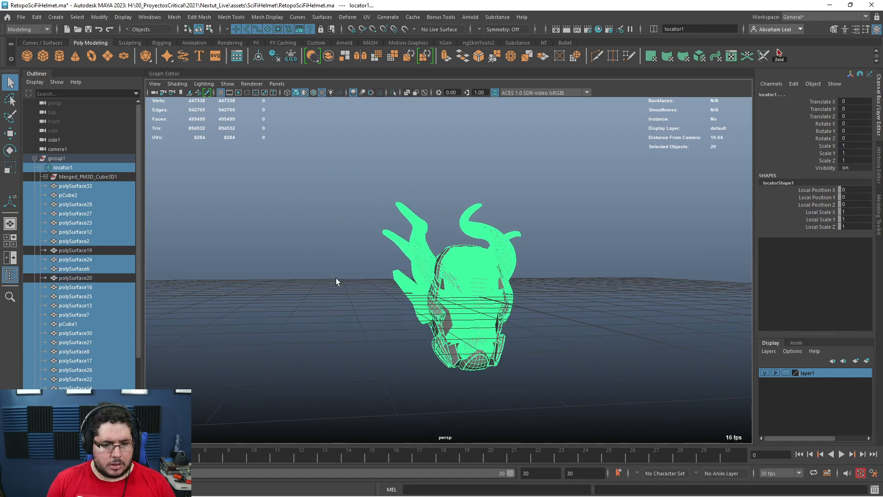
alt+right_drag(336, 278, 386, 251)
alt+middle_drag(265, 269, 274, 222)
scroll(51, 254, down, 2)
scroll(51, 253, up, 2)
ctrl+click(63, 168)
Remove the remaining horns and the side fins from the selection.
alt+middle_drag(293, 264, 276, 272)
alt+drag(276, 272, 230, 322)
ctrl+click(370, 269)
ctrl+click(359, 253)
ctrl+click(346, 234)
ctrl+drag(489, 308, 486, 322)
alt+drag(486, 345, 482, 319)
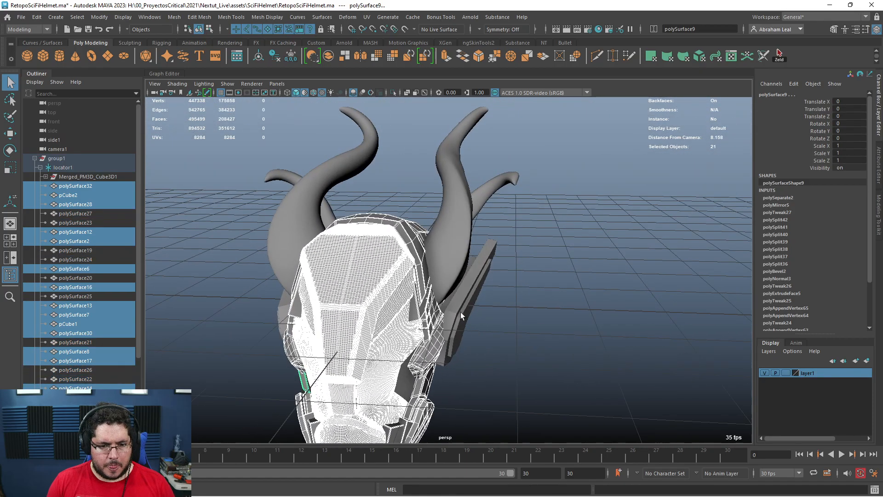
Remove the dense front mask pieces from the selection, keeping only the low-poly retopologised panels.
ctrl+click(355, 269)
alt+drag(356, 280, 471, 272)
ctrl+click(446, 341)
ctrl+click(395, 282)
ctrl+click(500, 353)
alt+drag(516, 358, 521, 265)
ctrl+click(376, 291)
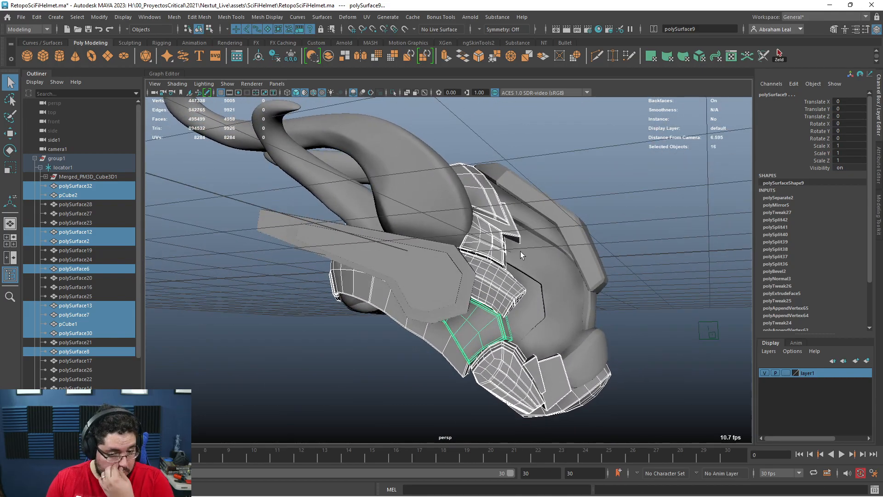
Combine the selected panels into one mesh and turn off its smooth preview.
click(328, 55)
alt+drag(492, 179, 632, 288)
key(1)
Start exporting the selected mesh and set the project folder to H:\00_ProyectosCritical\2021\Nextut_Live.
click(21, 17)
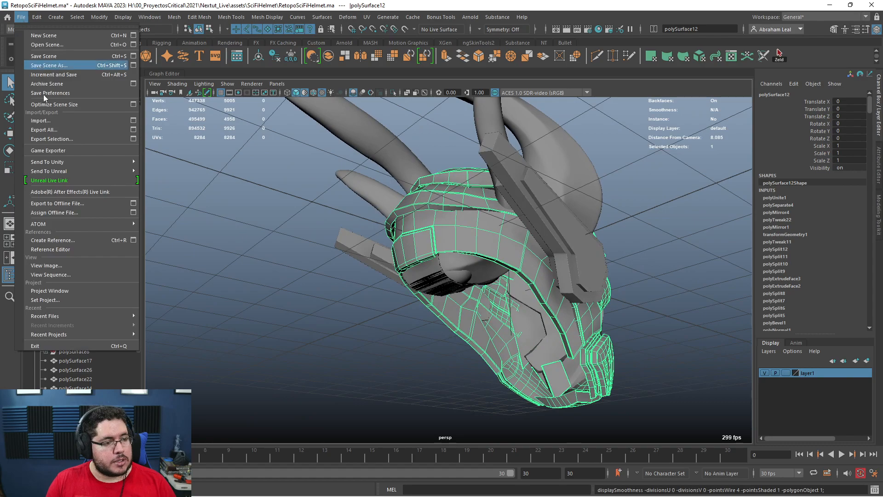
click(67, 139)
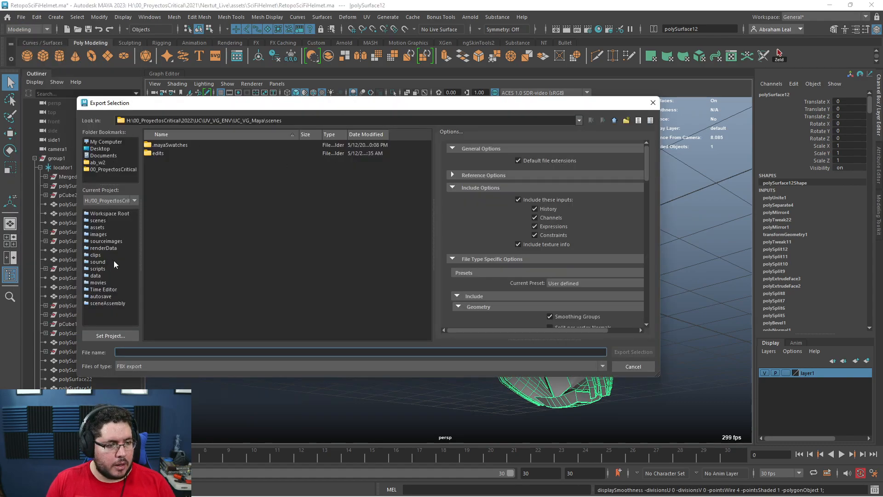
click(110, 336)
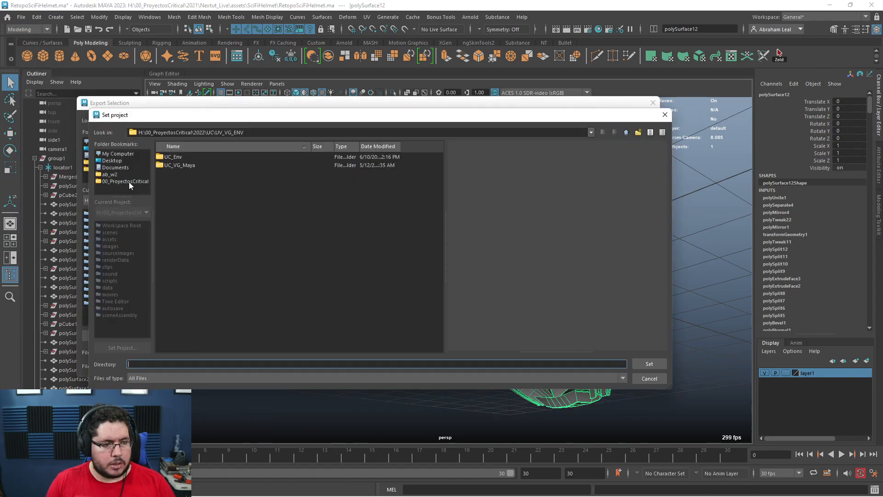
click(129, 181)
double_click(178, 163)
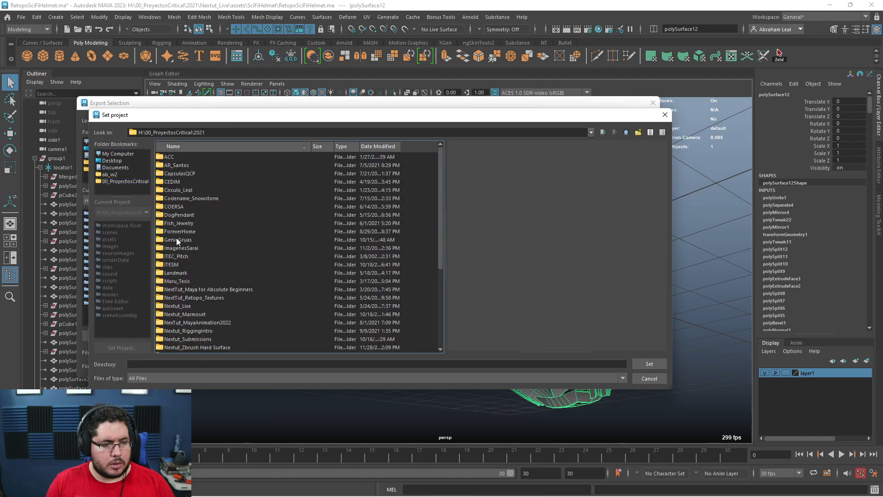
double_click(181, 306)
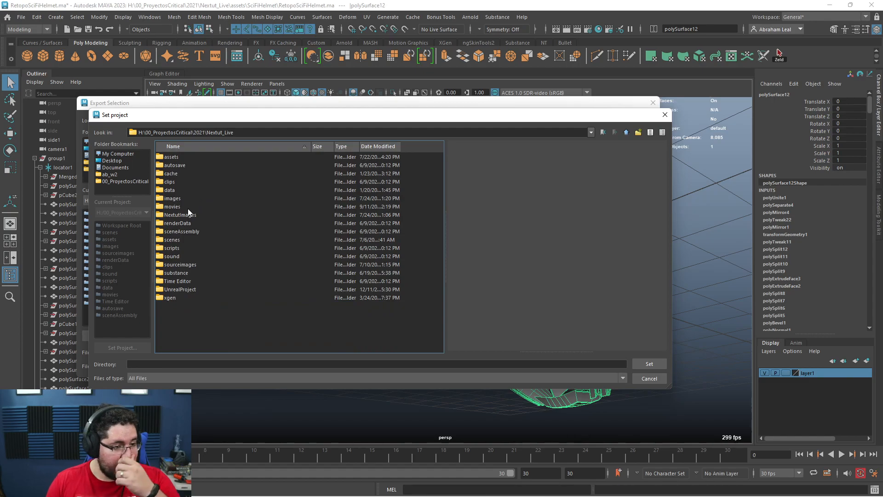
click(176, 157)
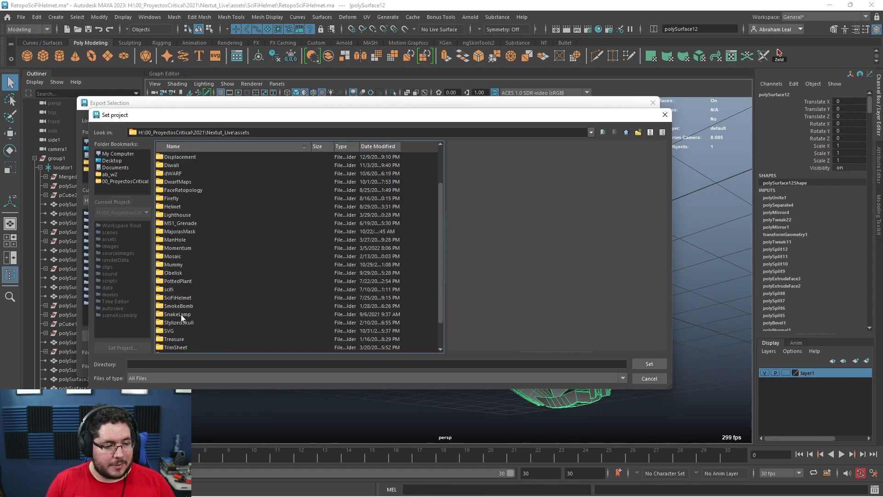
scroll(188, 329, down, 2)
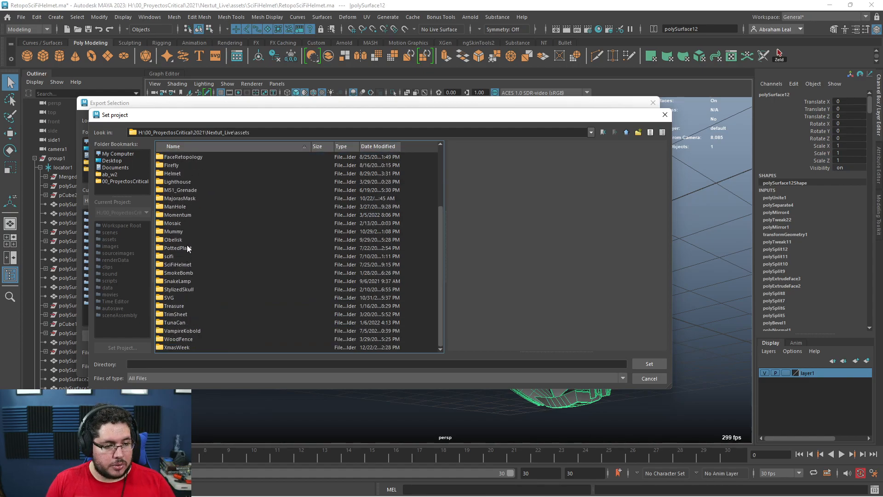
double_click(179, 264)
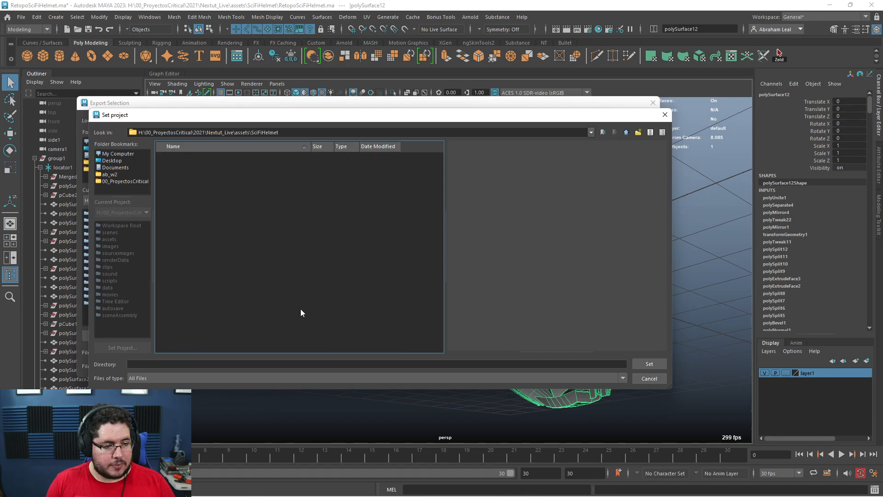
click(245, 364)
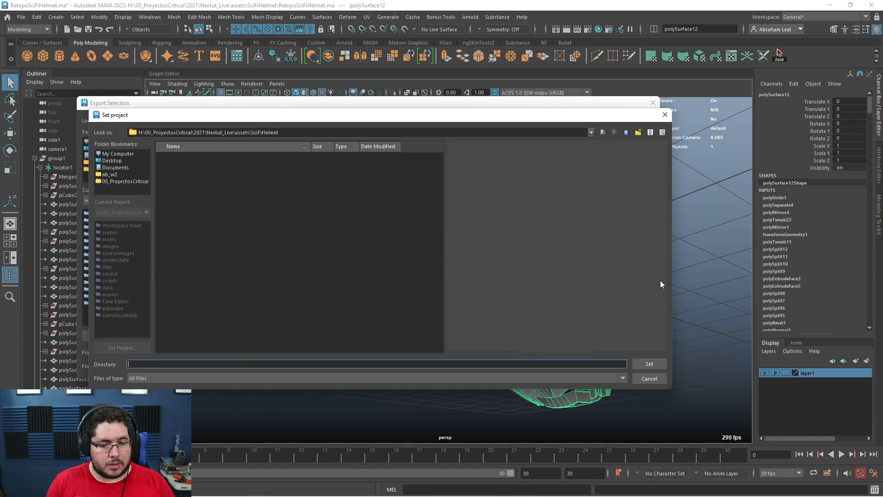
click(626, 133)
click(626, 132)
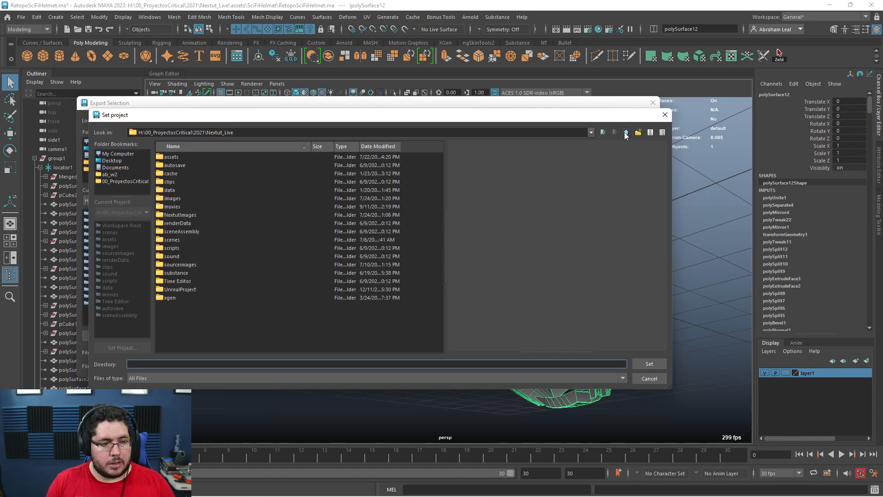
click(648, 364)
Export the combined mesh as FBX named SciFiPieces into the project's assets\SciFiHelmet folder.
double_click(158, 145)
scroll(161, 329, down, 2)
double_click(166, 286)
click(167, 352)
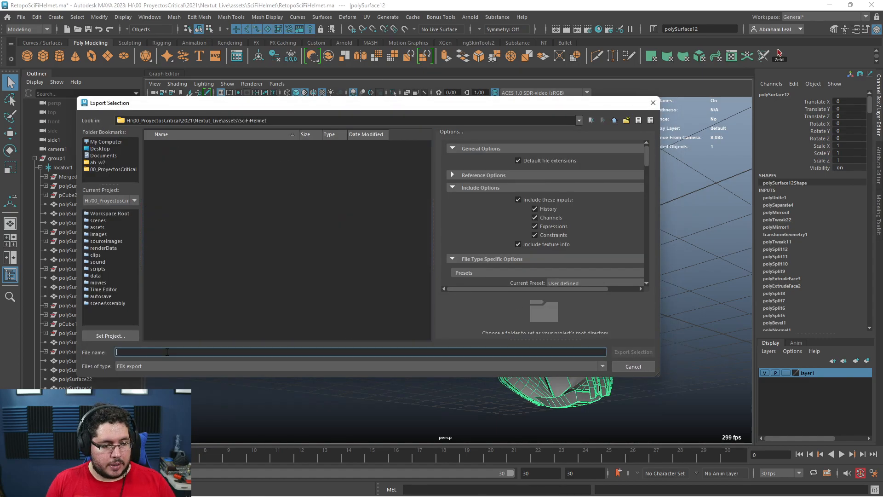
text(SciFi)
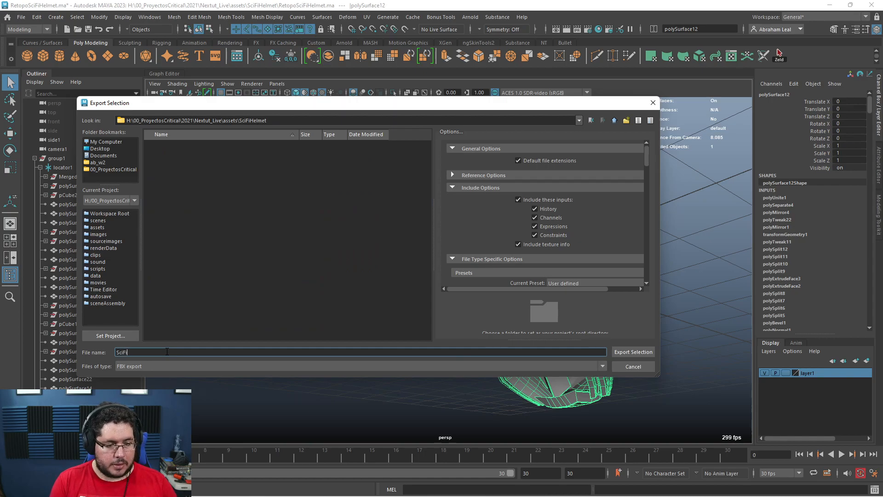
text(Parts)
key(Return)
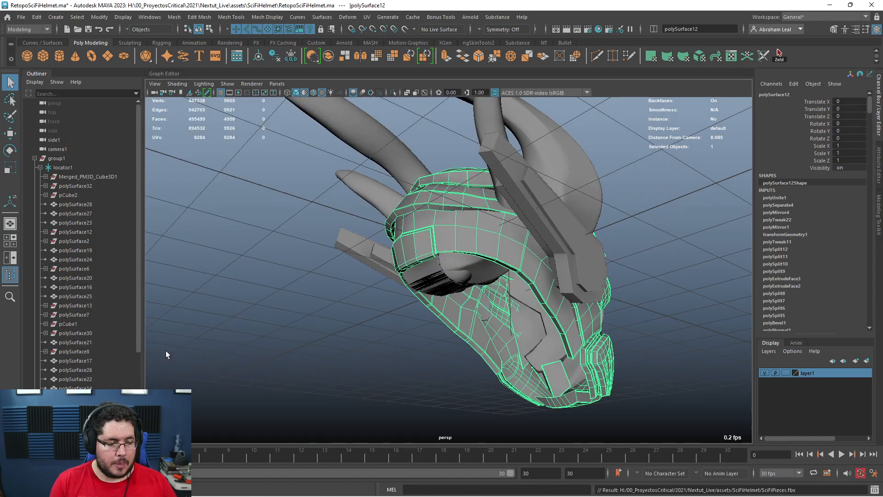
Launch ZBrush, close its home page and hide the LightBox browser.
key(super)
text(zbr)
key(Return)
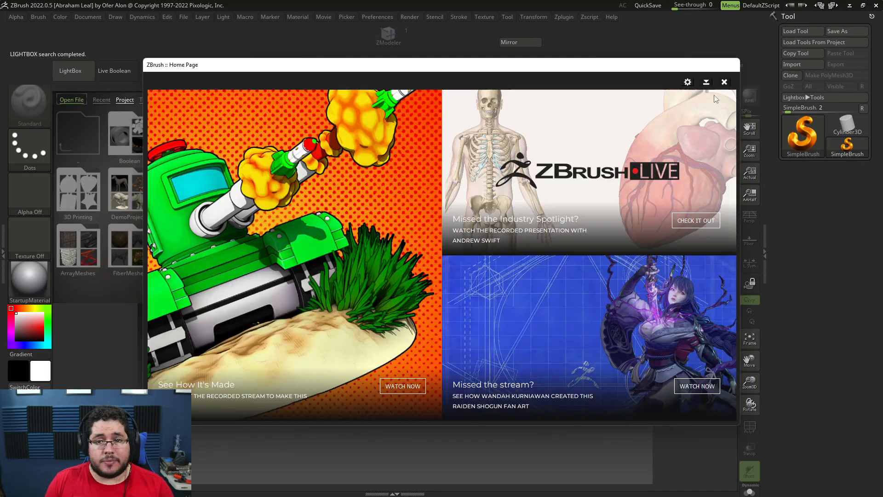
click(726, 82)
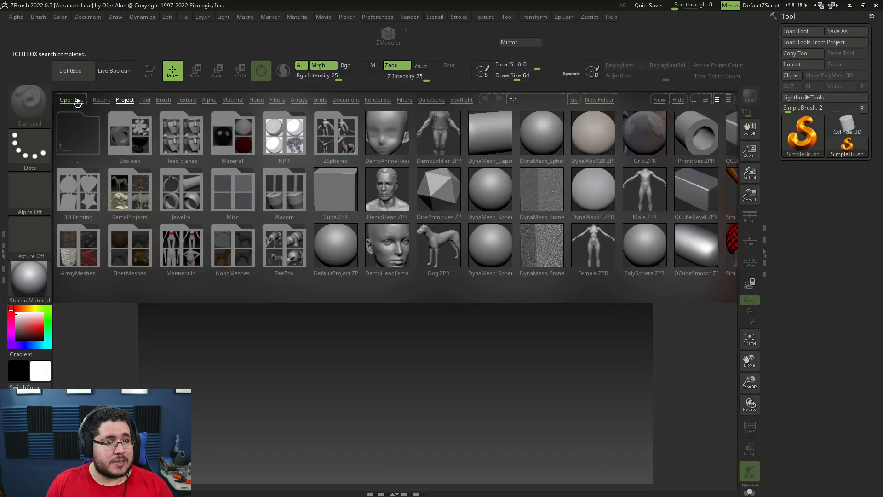
click(81, 80)
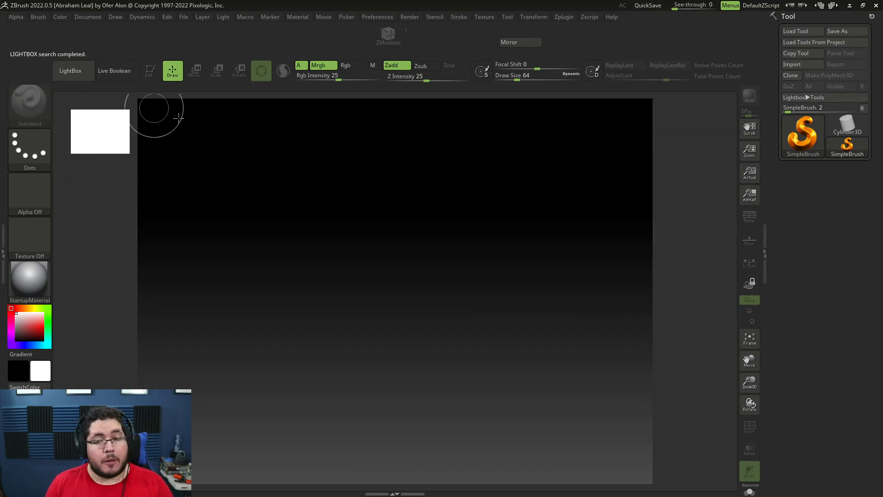
click(799, 62)
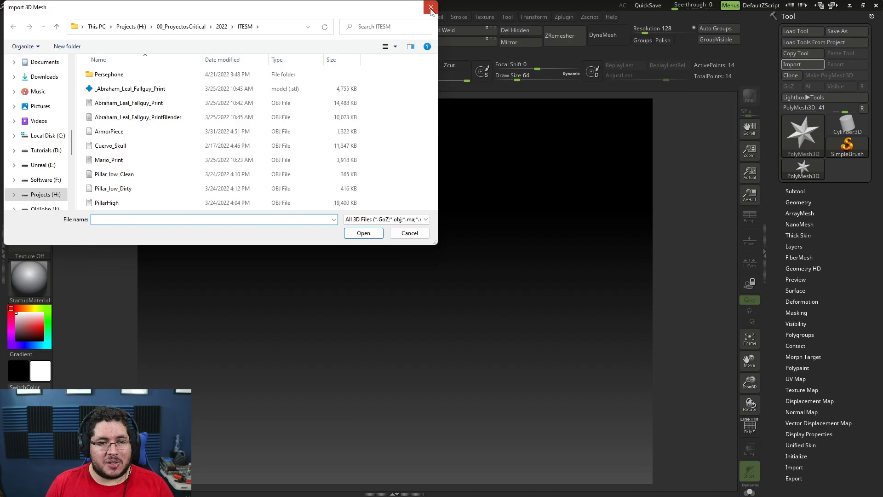
click(430, 7)
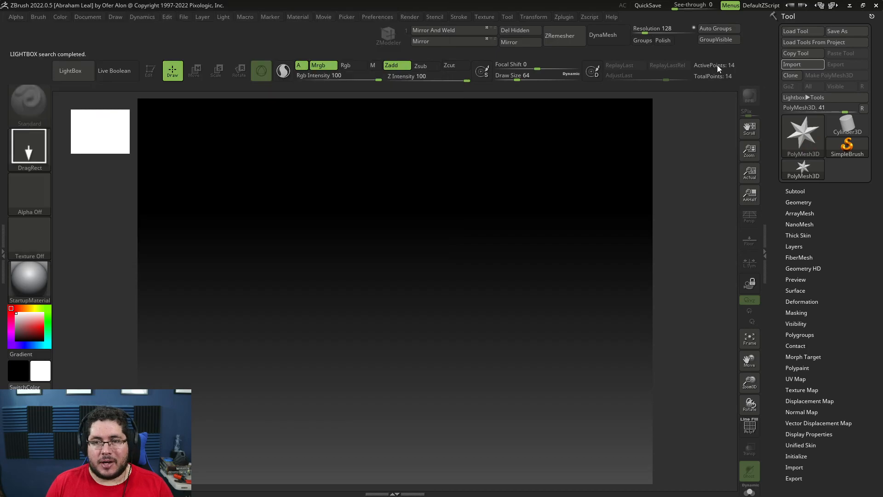
key(super+Tab)
click(184, 207)
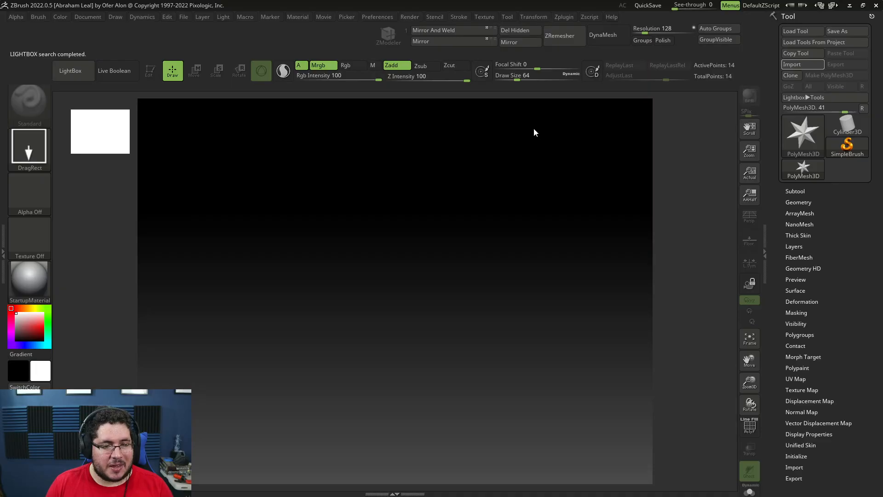
key(super+Tab)
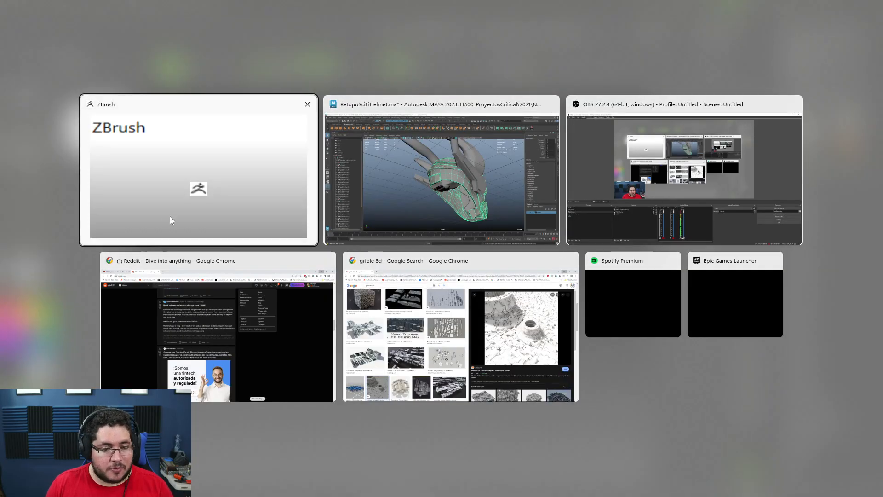
click(189, 200)
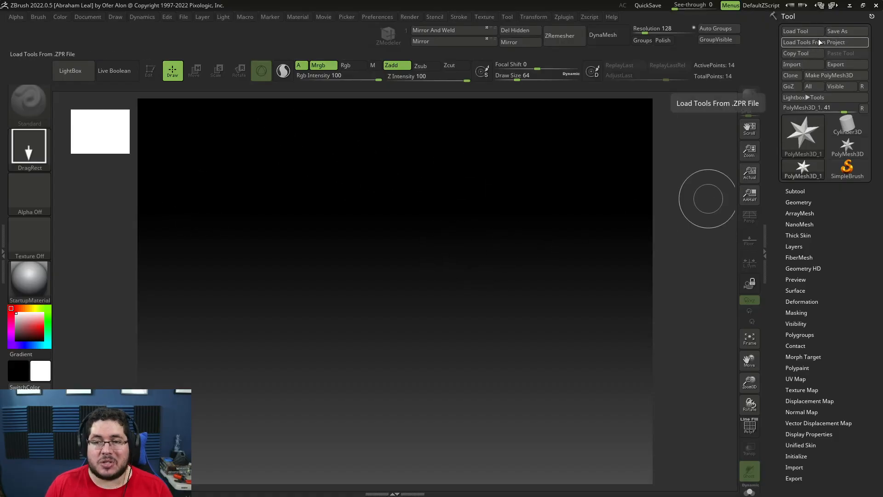
Load the ADDAX_v2 tool from the project's assets\scifi folder.
click(808, 30)
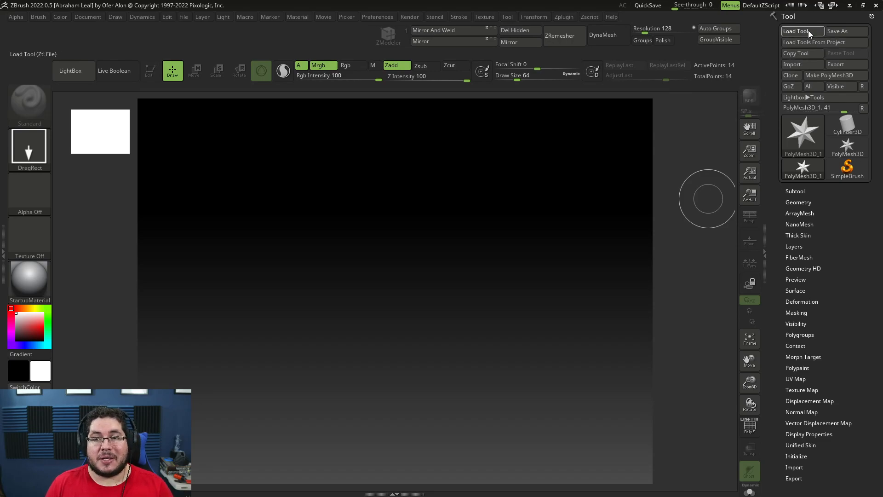
scroll(32, 131, up, 5)
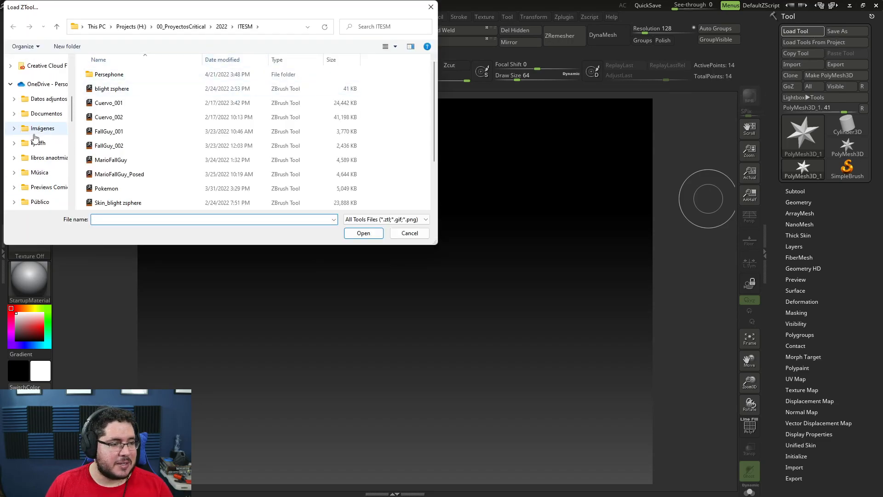
scroll(44, 111, up, 1)
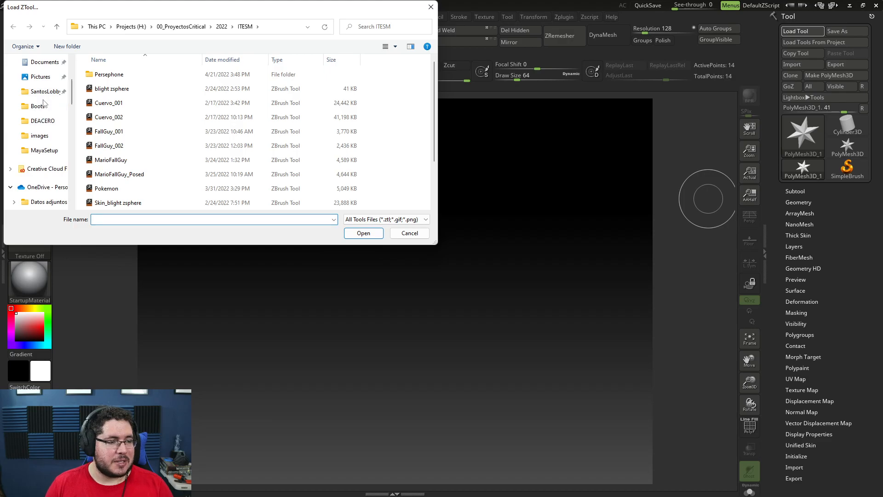
click(46, 106)
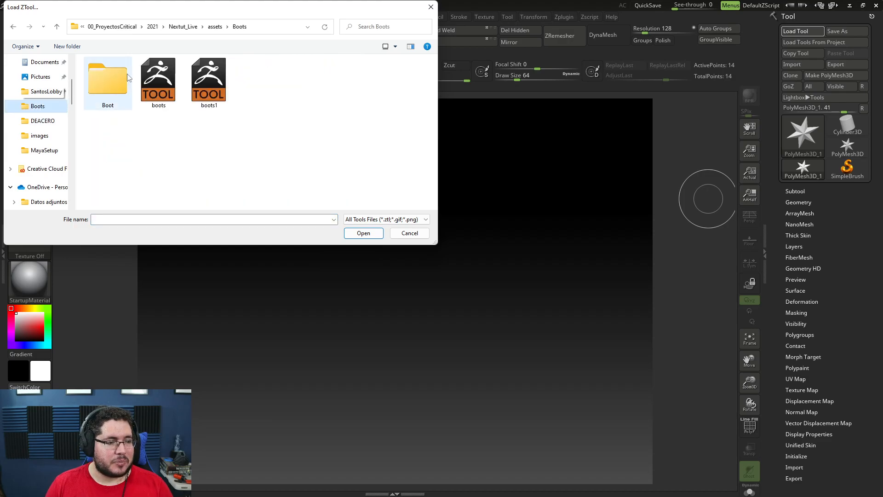
click(222, 29)
scroll(123, 109, down, 4)
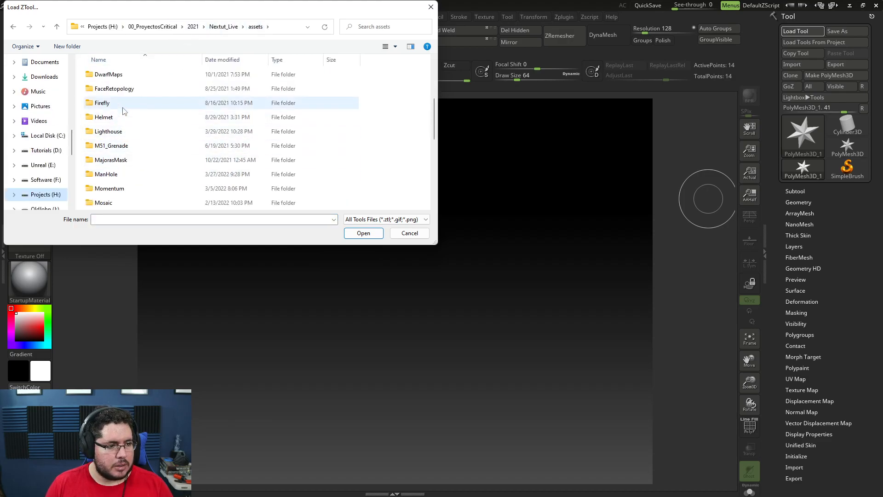
scroll(122, 173, down, 3)
click(113, 146)
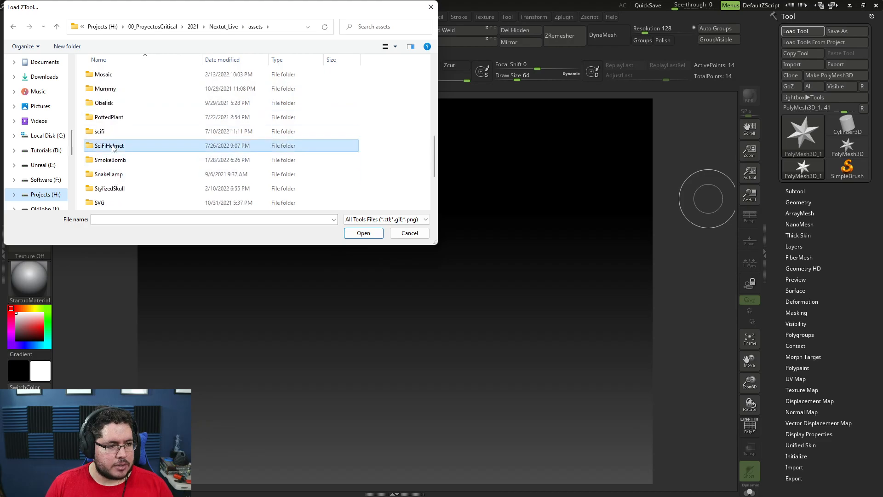
double_click(112, 146)
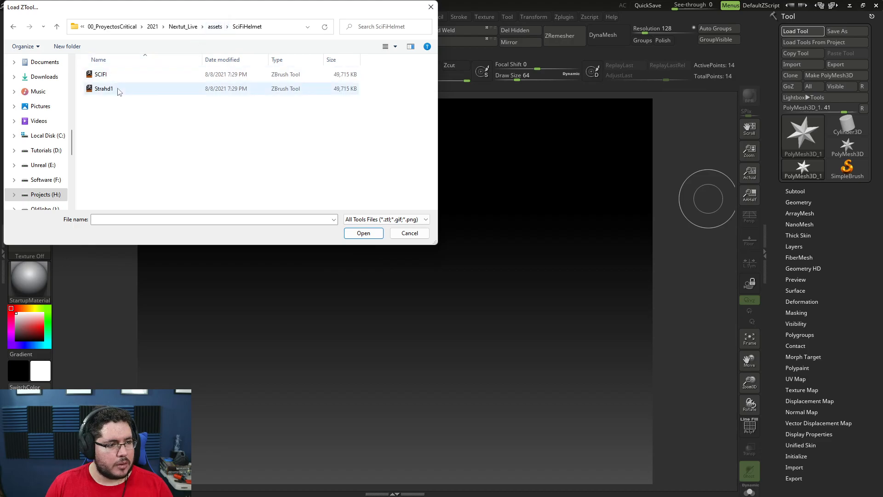
click(215, 27)
double_click(113, 196)
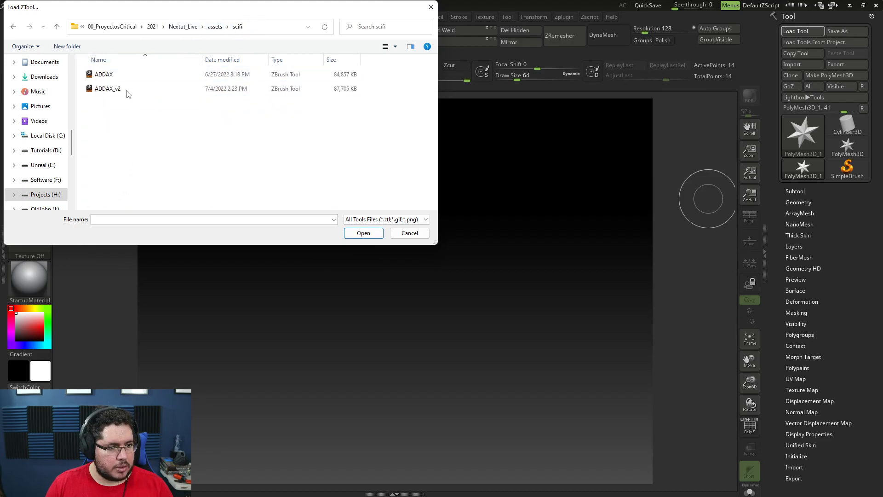
double_click(123, 89)
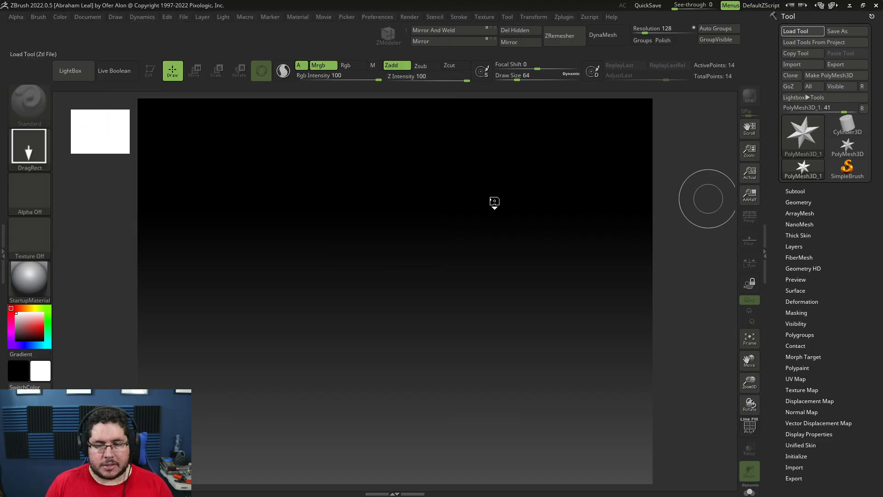
Place the loaded helmet model on the canvas in Edit mode with the LightBox browser hidden.
key(comma)
drag(532, 353, 579, 337)
key(comma)
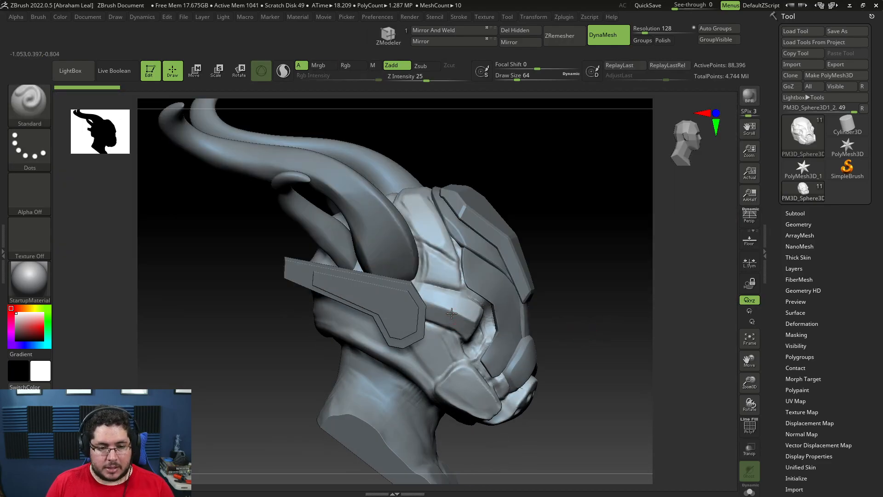
Delete the old sculpted helmet subtool PM3D_Sphere3D1_2 from the model.
click(795, 213)
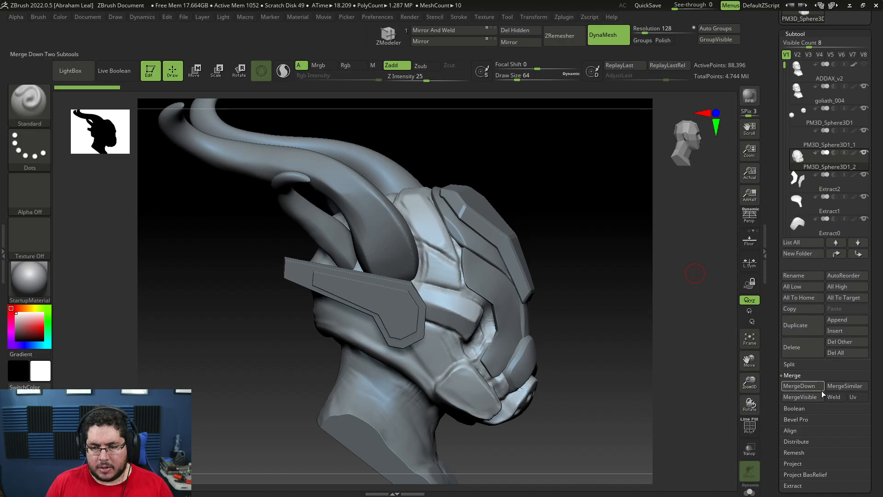
click(805, 356)
click(718, 373)
Append a Sphere3D as a new subtool and select it at the end of the subtool list.
shift+drag(607, 316, 585, 324)
scroll(823, 138, up, 3)
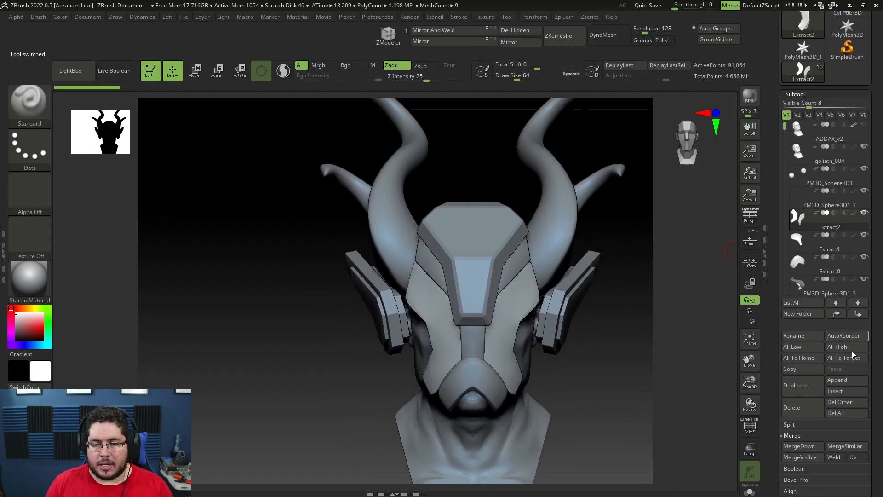
click(850, 378)
click(445, 343)
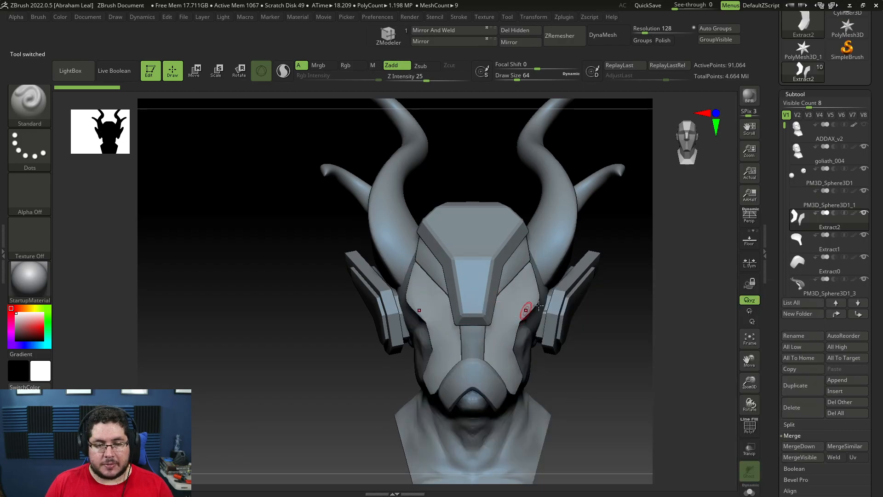
drag(785, 132, 785, 227)
click(798, 222)
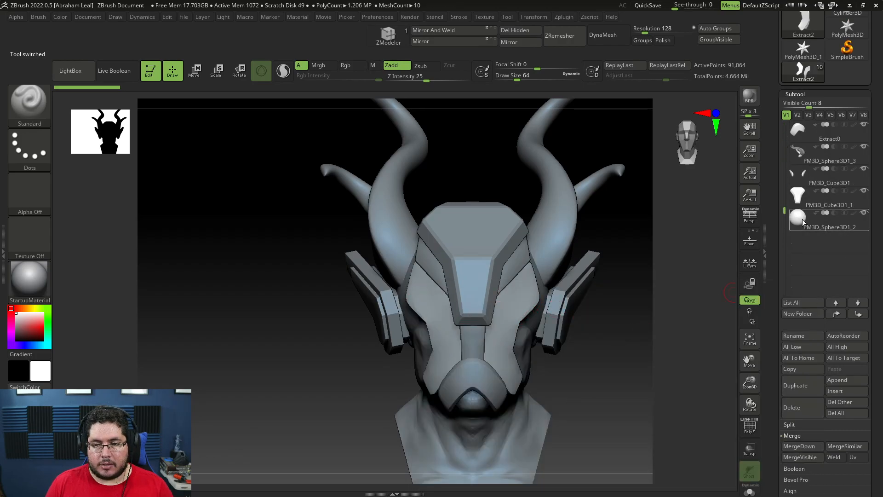
Import the SciFiPieces FBX from the assets\SciFiHelmet folder with the default FBX import options.
drag(877, 127, 877, 246)
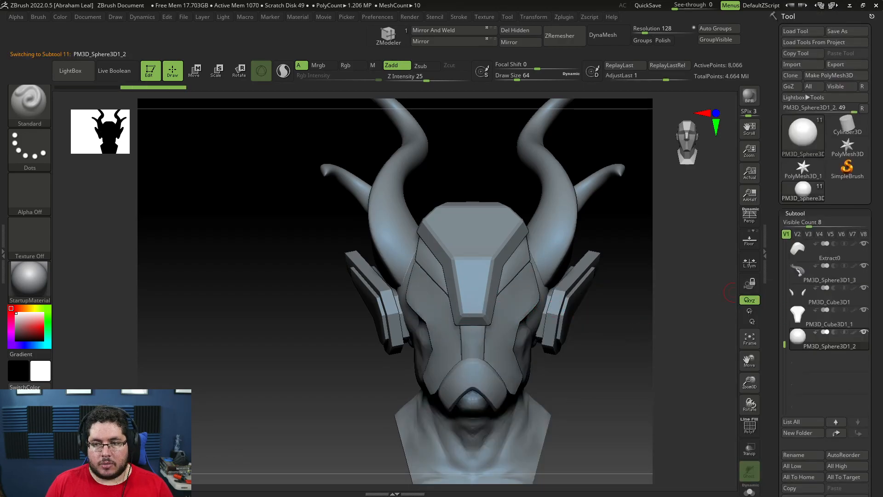
click(801, 64)
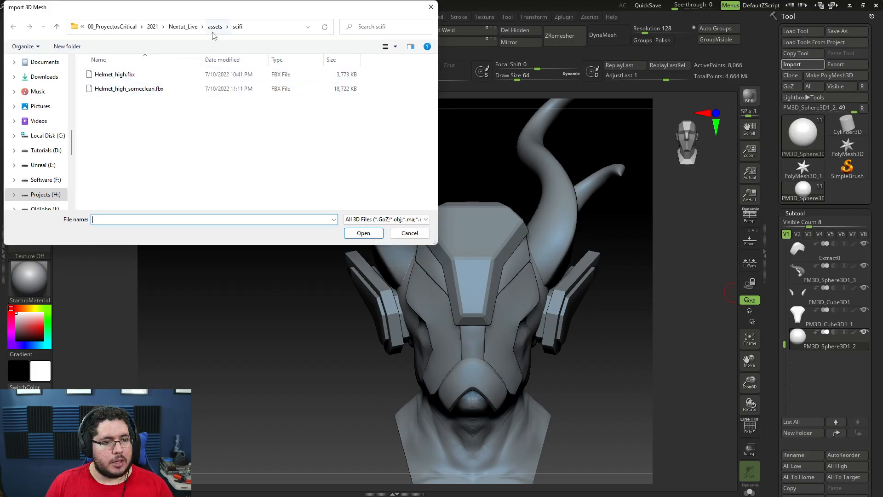
click(214, 26)
double_click(115, 174)
double_click(115, 89)
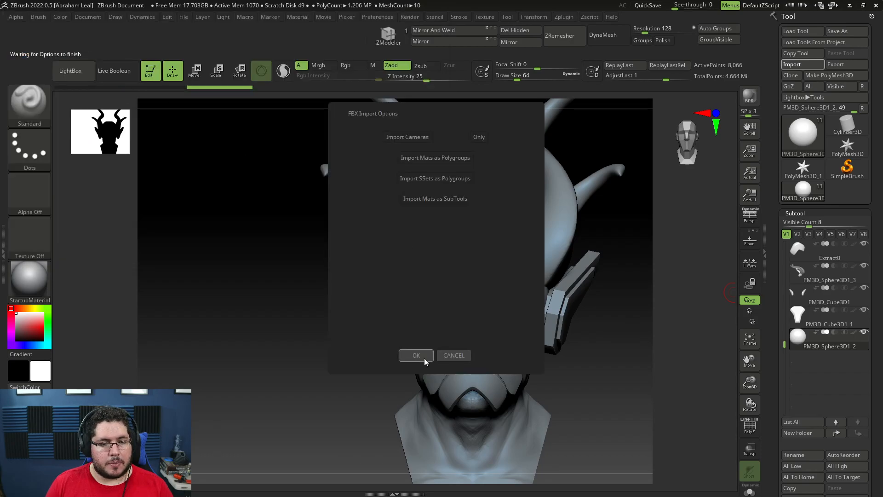
click(416, 356)
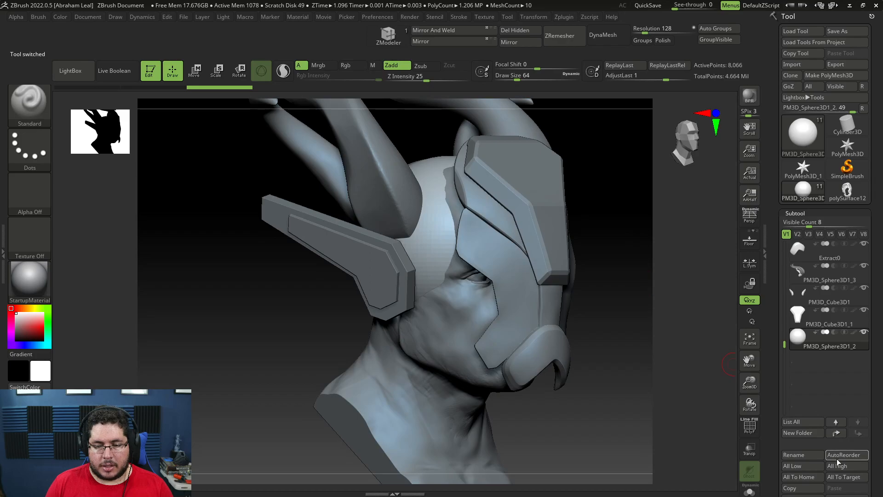
Append the imported polySurface12 mesh to the helmet model as a subtool and select it.
scroll(815, 484, down, 2)
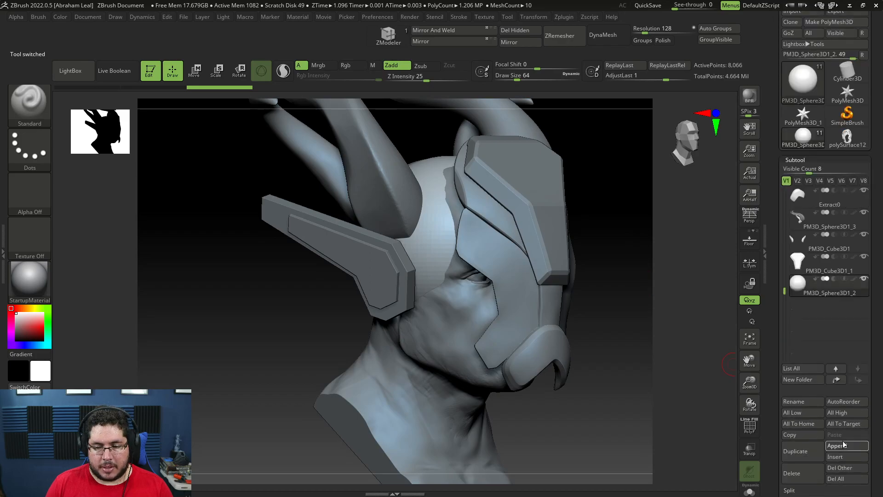
click(858, 447)
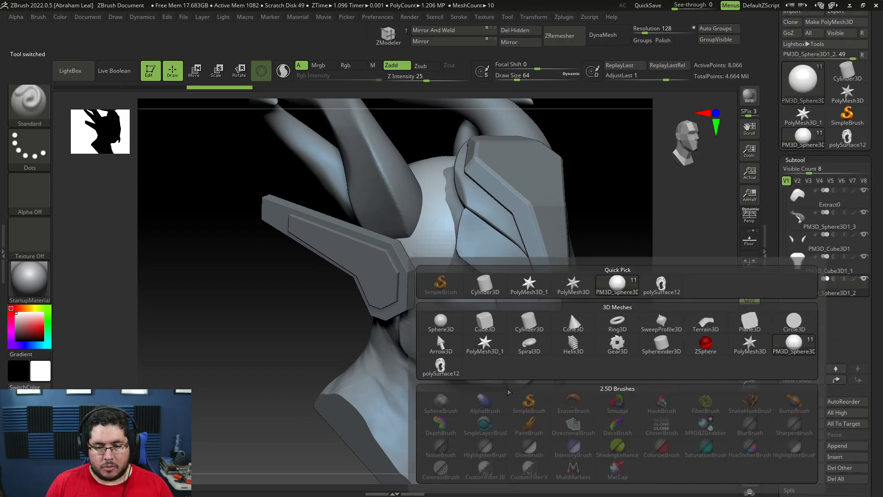
click(855, 446)
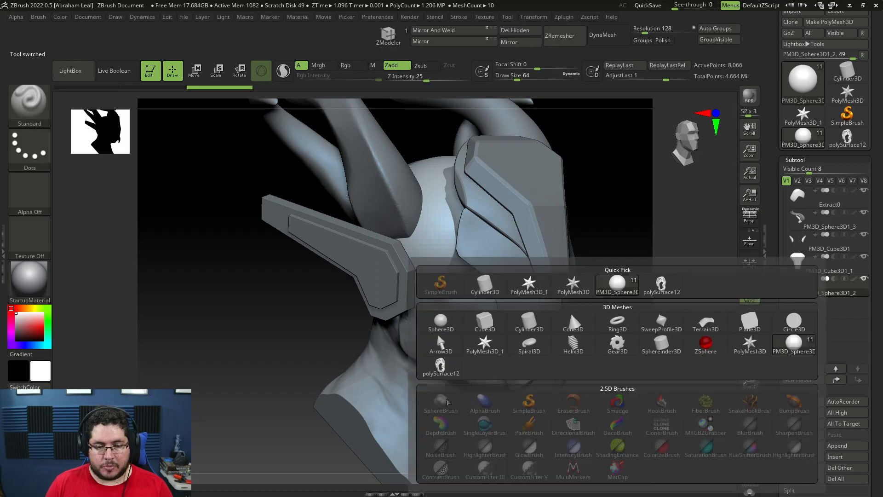
click(440, 367)
drag(649, 316, 514, 270)
alt+click(414, 228)
drag(523, 189, 727, 278)
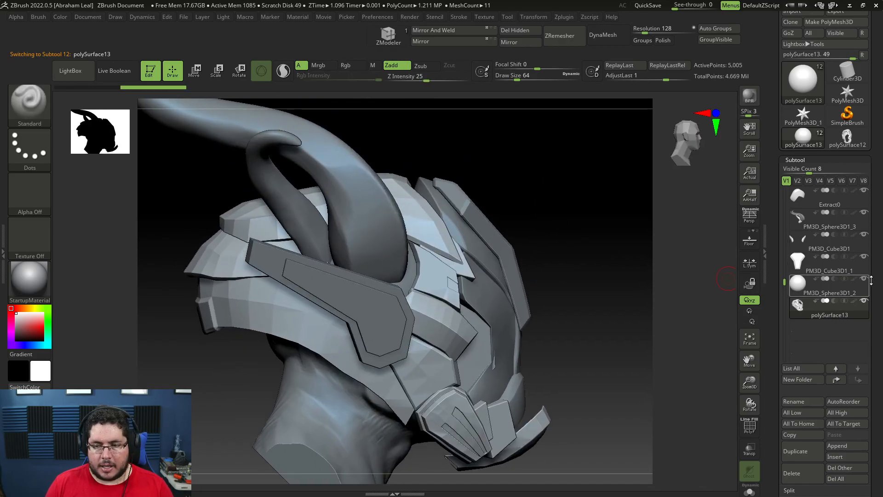
Show only the imported panels with the goliath_004 head and subdivide the panels for a smoother surface.
shift+click(864, 301)
drag(785, 272, 792, 172)
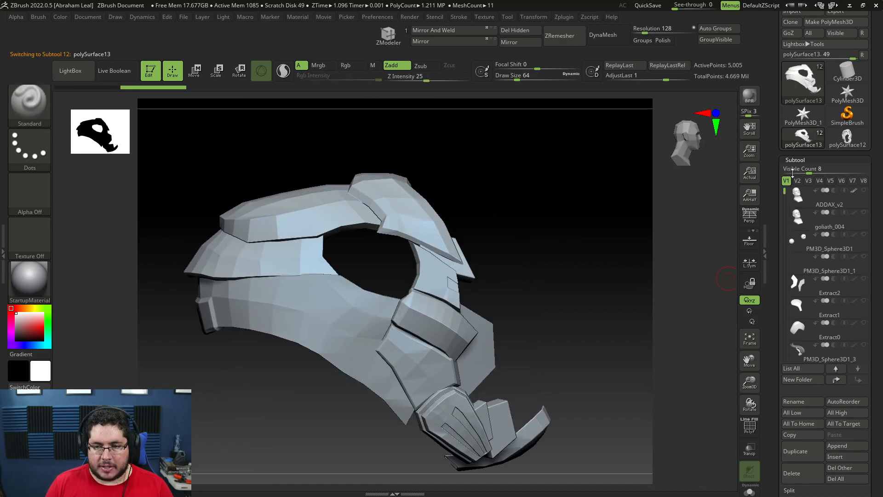
click(862, 213)
drag(616, 282, 492, 296)
drag(250, 281, 308, 290)
mouse_move(264, 295)
alt+mouse_down()
mouse_move(252, 252)
mouse_move(308, 273)
mouse_move(588, 270)
mouse_move(550, 361)
mouse_move(573, 306)
mouse_move(460, 315)
alt+mouse_up()
drag(577, 328, 630, 318)
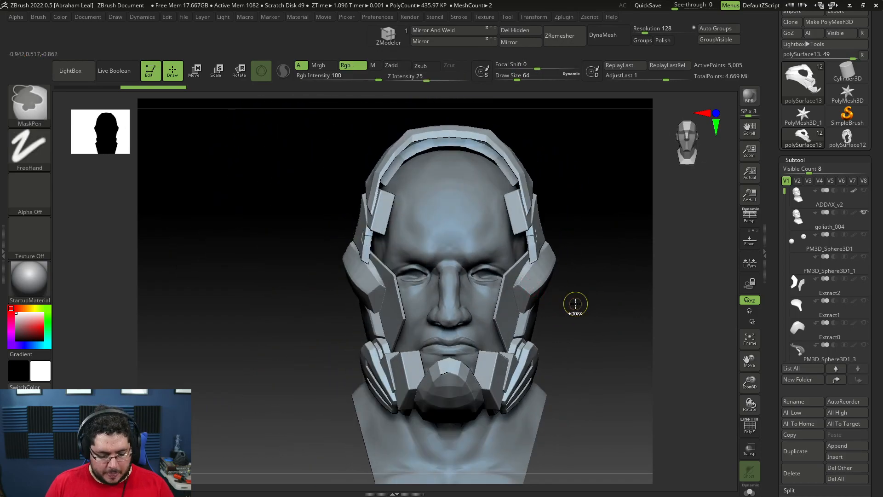
mouse_move(589, 312)
mouse_down()
mouse_move(629, 319)
mouse_move(567, 331)
mouse_up()
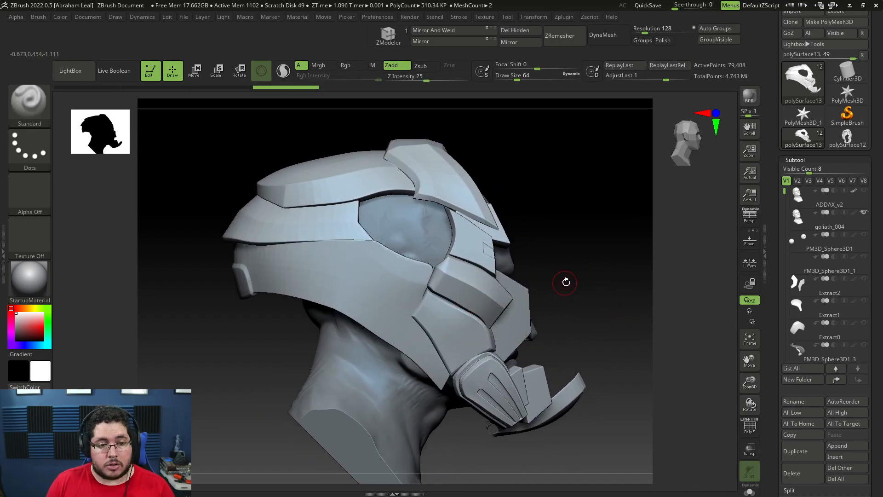
drag(618, 251, 605, 288)
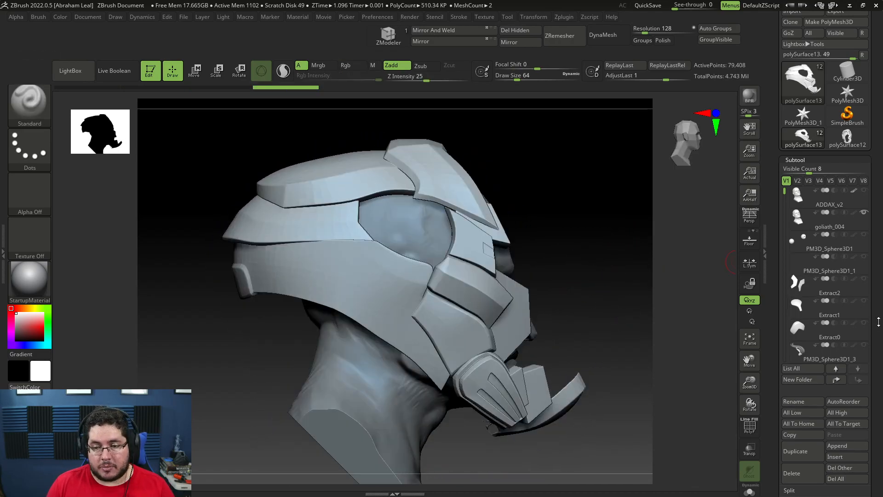
Check the Extract2 face plate against the head and make all subtools visible again.
click(865, 280)
drag(611, 248, 478, 301)
drag(537, 292, 532, 296)
alt+click(497, 310)
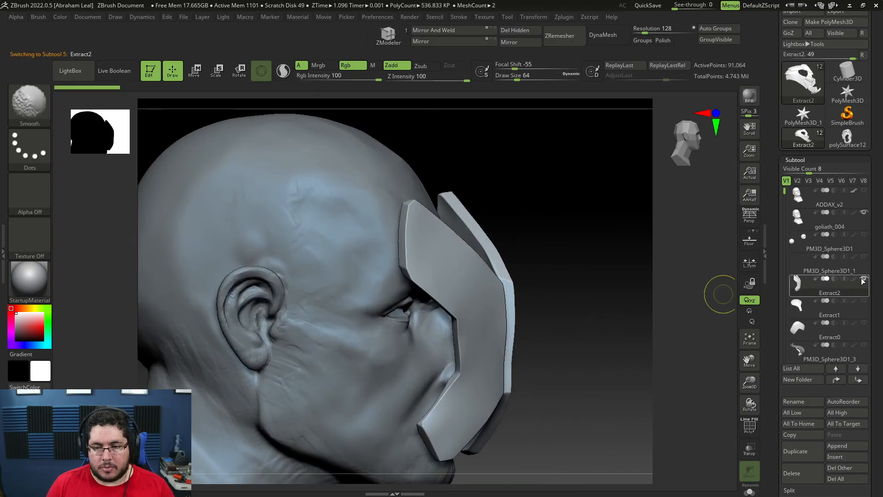
click(864, 279)
click(864, 279)
Select the Extract1 plate and move it about 0.05 backward toward the head along its Z axis.
alt+drag(632, 341, 584, 325)
alt+click(439, 258)
shift+drag(548, 264, 545, 247)
key(w)
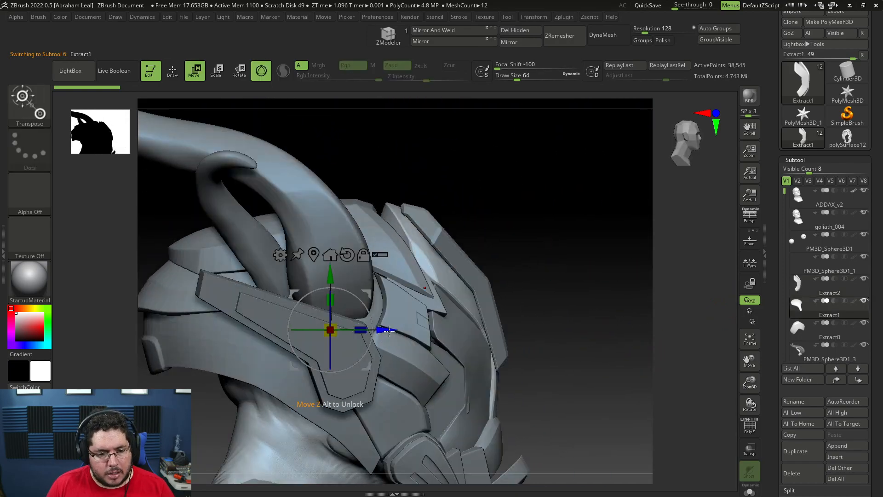
drag(388, 330, 374, 329)
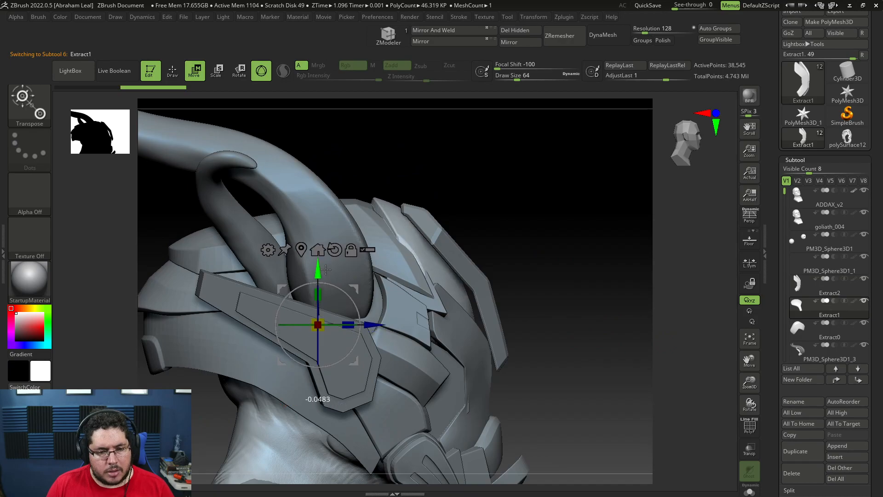
Move the forehead plate PM3D_Cube3D1_1 slightly inward toward the helmet.
alt+click(443, 234)
drag(481, 289, 464, 277)
drag(459, 202, 456, 207)
drag(616, 239, 456, 175)
alt+drag(457, 174, 472, 103)
Select the Extract2 face plate and shift it slightly forward to fit around the imported panels.
alt+click(486, 329)
drag(547, 352, 646, 361)
drag(500, 263, 505, 263)
drag(668, 263, 625, 277)
key(q)
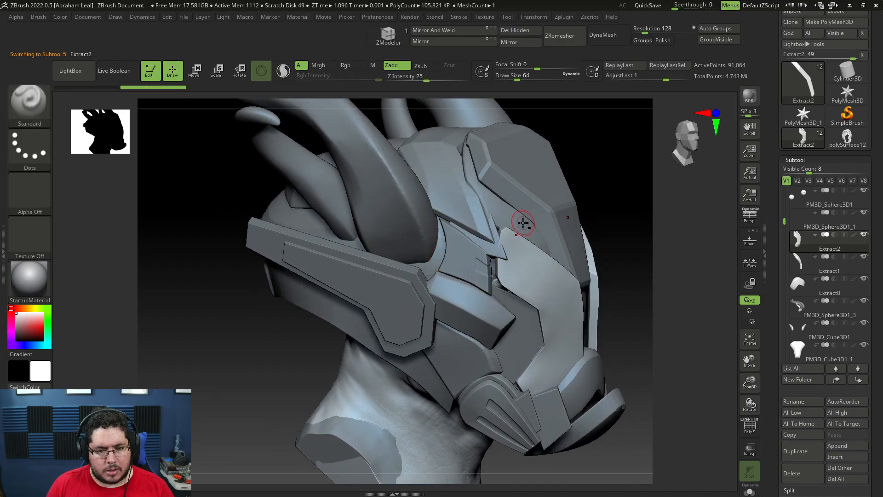
Select the Extract1 plate again and move it forward along its Z axis in side view.
alt+click(523, 223)
shift+drag(636, 218, 660, 220)
key(w)
drag(443, 274, 464, 271)
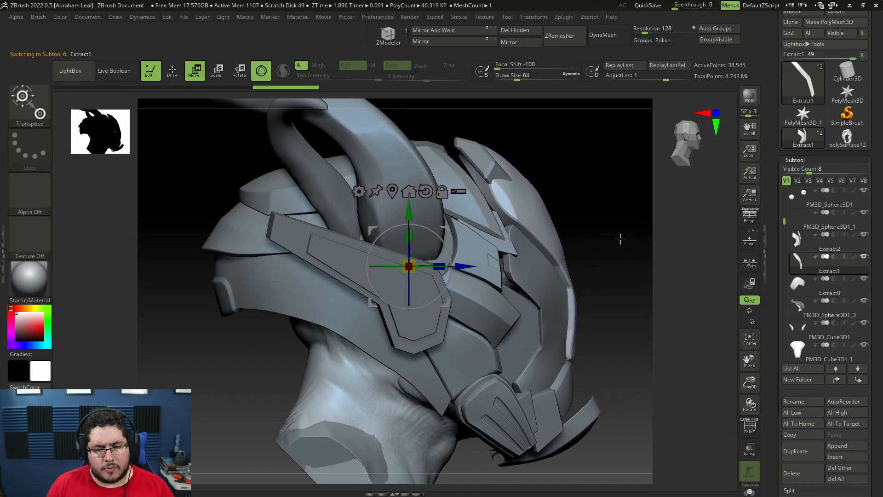
Move the forehead plate PM3D_Cube3D1_1 outward from the helmet and nudge it a further 0.04 or so forward and up.
alt+click(508, 177)
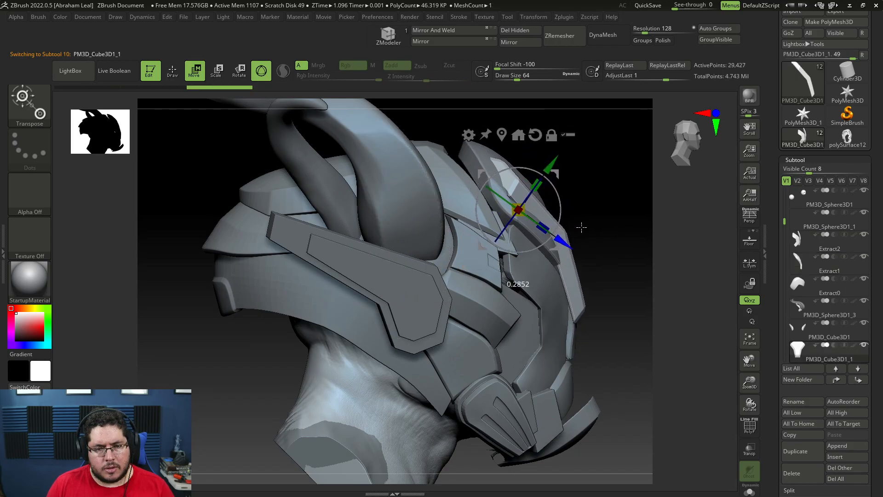
drag(543, 227, 568, 215)
drag(614, 249, 565, 254)
mouse_move(682, 386)
alt+mouse_down()
mouse_move(638, 400)
mouse_move(679, 397)
alt+mouse_up()
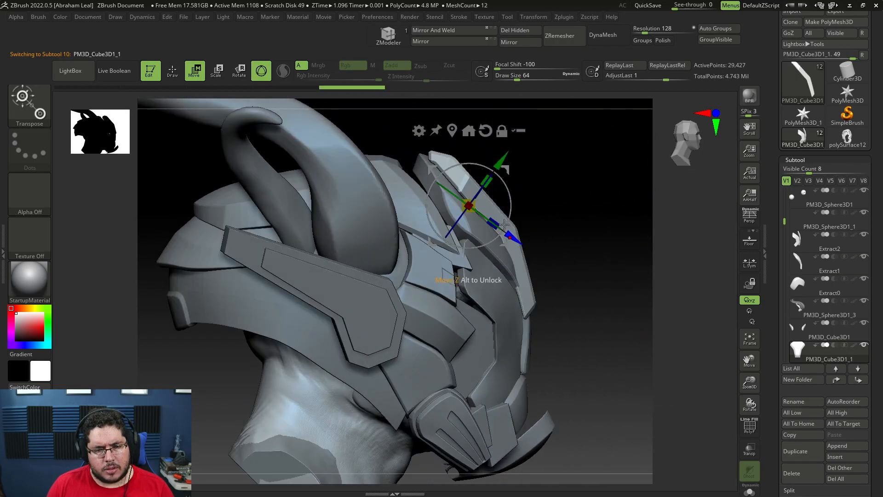
drag(509, 162, 513, 160)
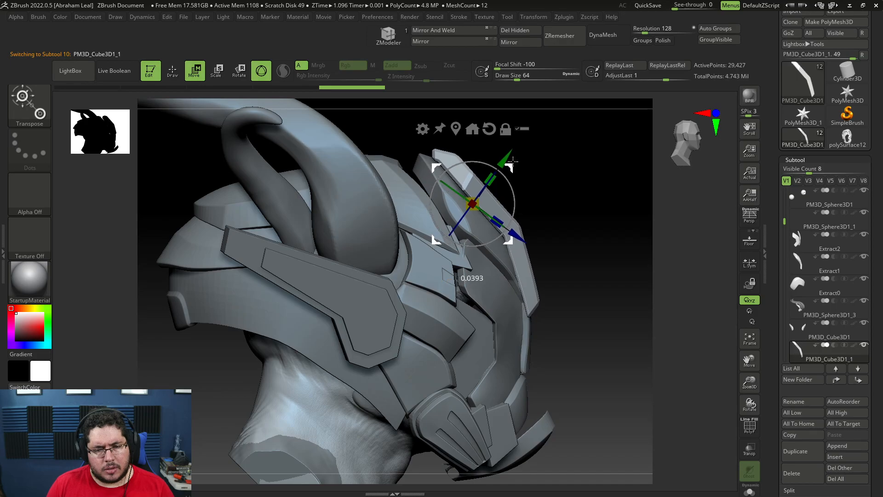
key(q)
mouse_move(595, 220)
mouse_down()
mouse_move(535, 197)
mouse_move(487, 281)
mouse_move(527, 209)
mouse_up()
mouse_move(587, 253)
mouse_down()
mouse_move(562, 252)
mouse_move(570, 253)
mouse_up()
Select the imported helmet panels polySurface13 and shift them slightly forward along the Z axis.
alt+click(412, 211)
key(w)
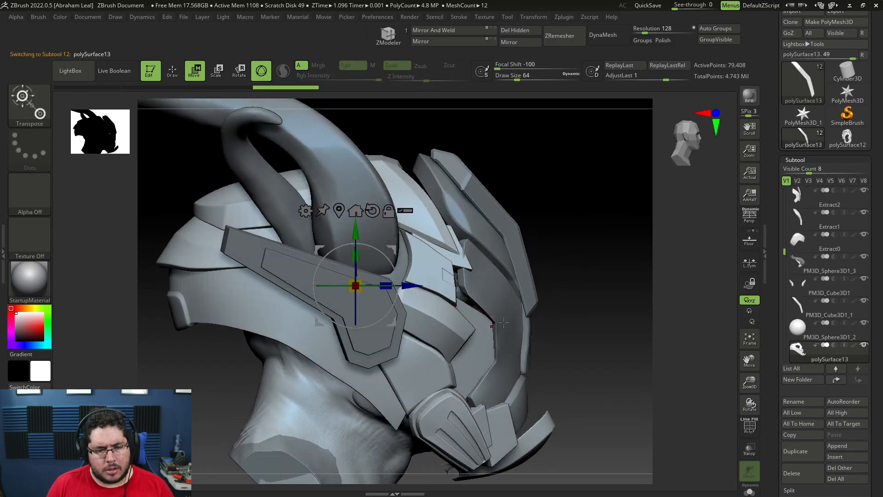
mouse_move(411, 285)
mouse_down()
mouse_move(428, 285)
mouse_move(411, 279)
mouse_up()
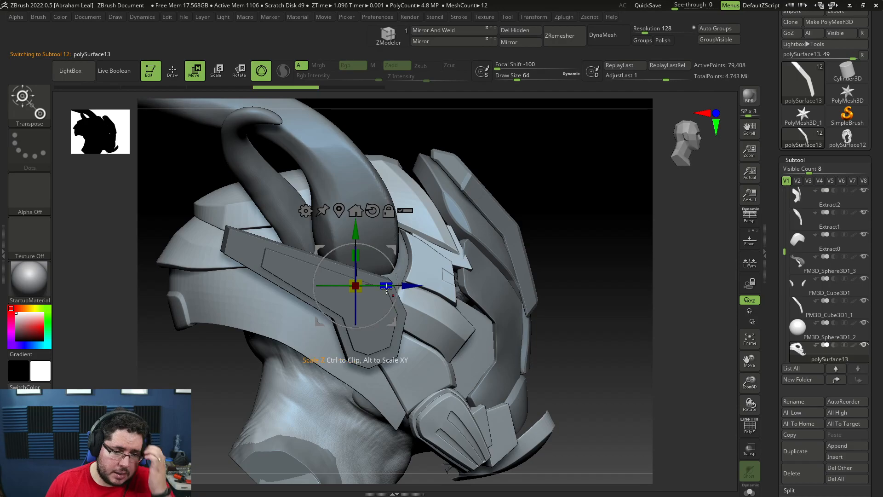
drag(414, 284, 428, 282)
drag(632, 261, 503, 284)
drag(523, 371, 566, 335)
alt+click(437, 297)
alt+click(478, 368)
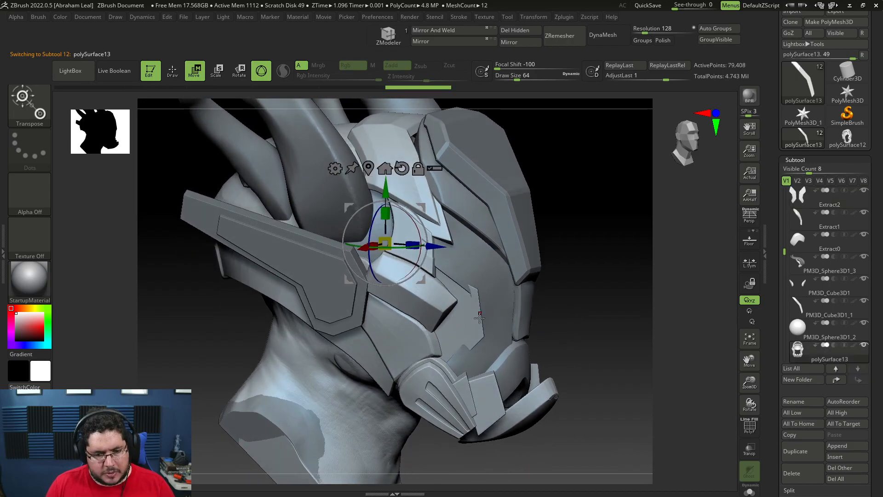
Try nudging the cheek panel's front edge with the Move brush and undo the stroke.
key(q)
key(b)
key(m)
key(v)
drag(550, 318, 568, 319)
drag(487, 307, 489, 306)
mouse_move(573, 304)
mouse_down()
mouse_move(570, 323)
mouse_move(515, 327)
mouse_up()
key(space)
key(ctrl+z)
key(space)
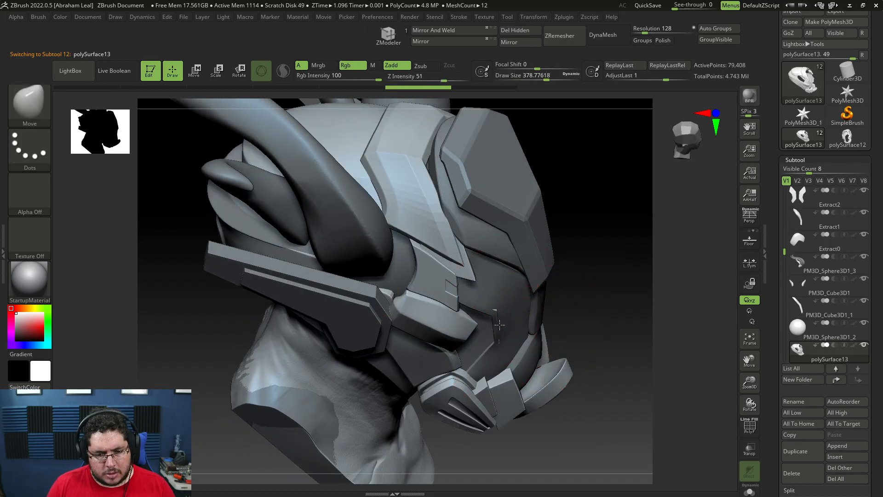
Isolate the chin guard of polySurface13 by its polygroup and invert the visibility to hide it.
mouse_move(589, 275)
mouse_down()
mouse_move(650, 325)
mouse_move(303, 371)
mouse_move(294, 309)
mouse_move(315, 325)
mouse_move(629, 316)
mouse_move(633, 379)
mouse_move(603, 348)
mouse_move(573, 339)
mouse_move(316, 384)
mouse_move(415, 388)
mouse_up()
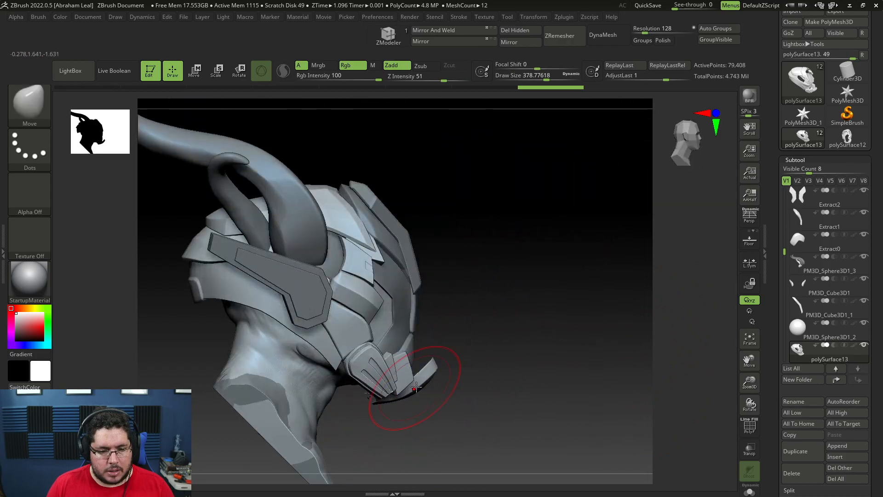
drag(488, 395, 559, 333)
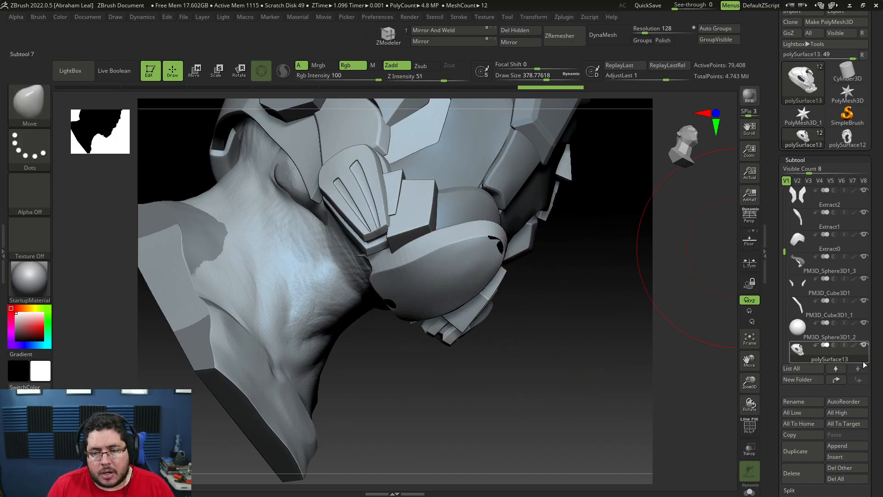
scroll(827, 368, down, 8)
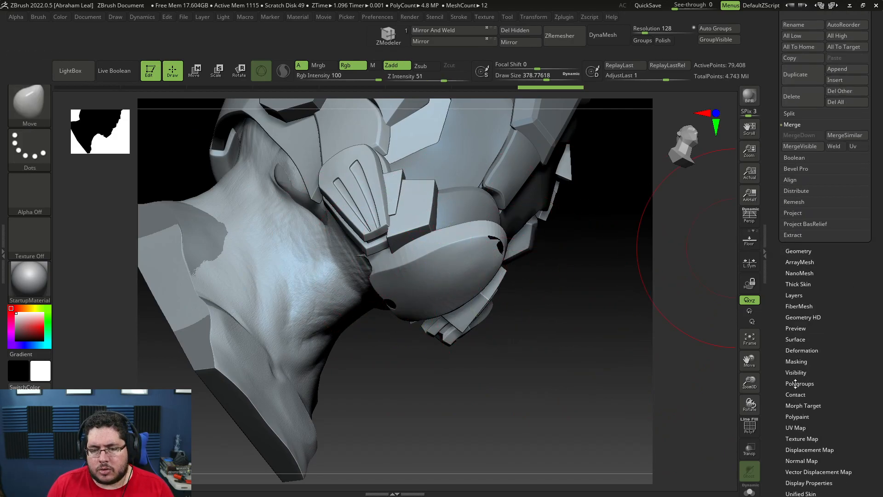
click(798, 383)
ctrl+shift+click(438, 262)
ctrl+shift+drag(585, 313, 592, 290)
shift+drag(590, 166, 568, 135)
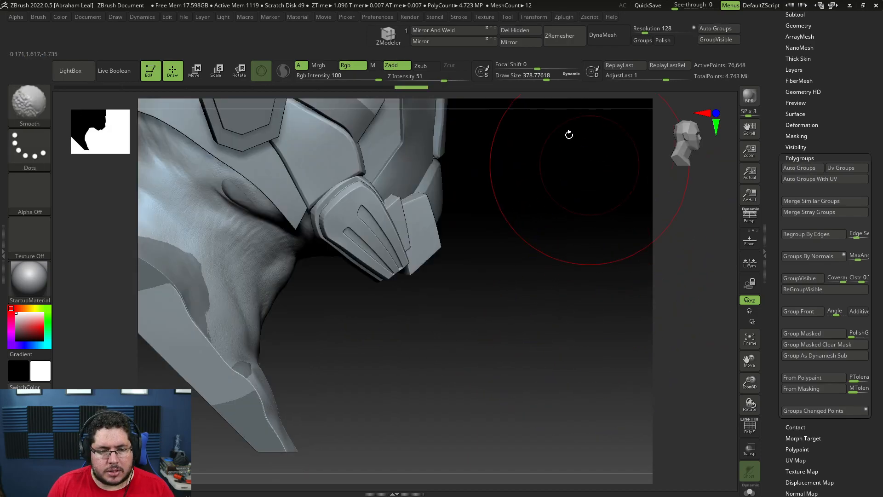
Delete the hidden chin guard geometry from polySurface13.
click(526, 35)
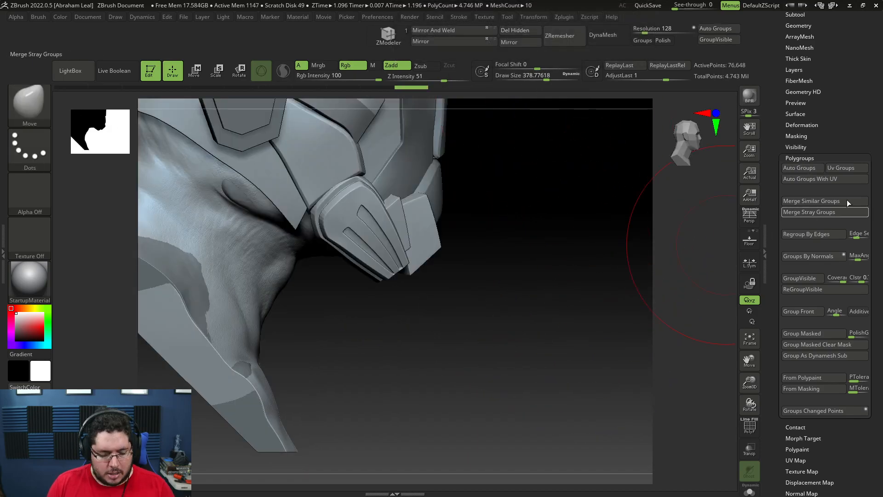
click(804, 158)
click(805, 88)
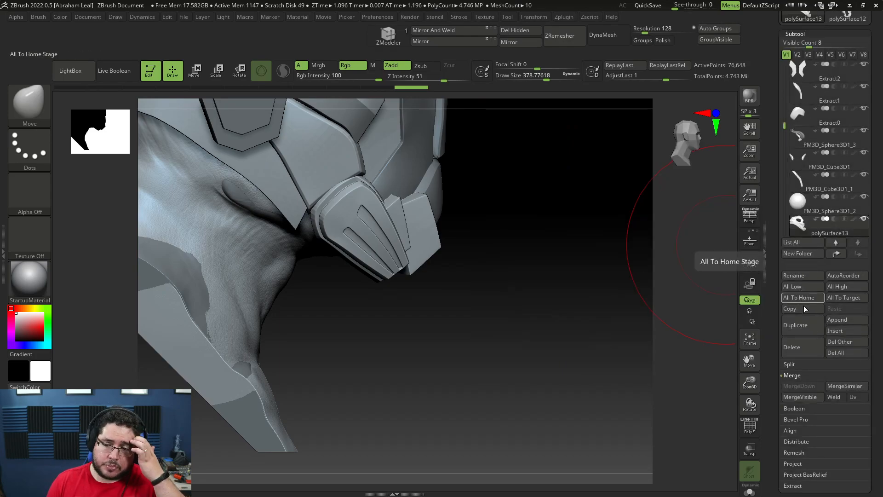
click(794, 33)
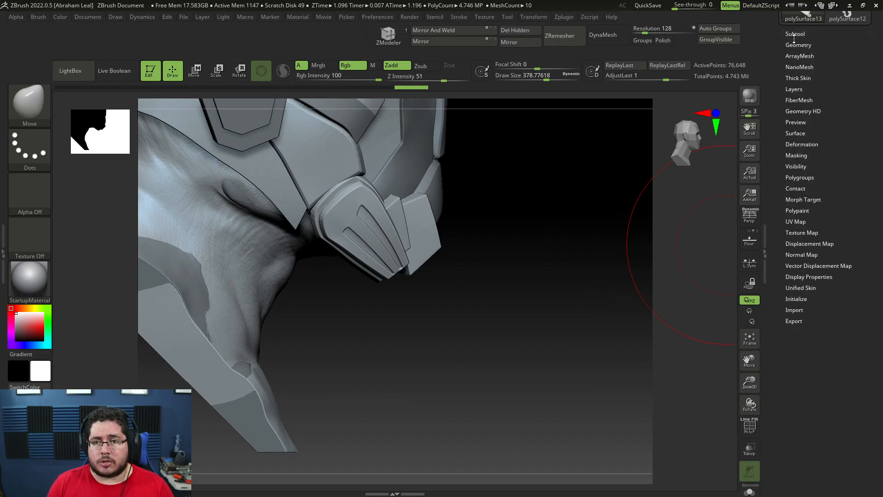
click(798, 44)
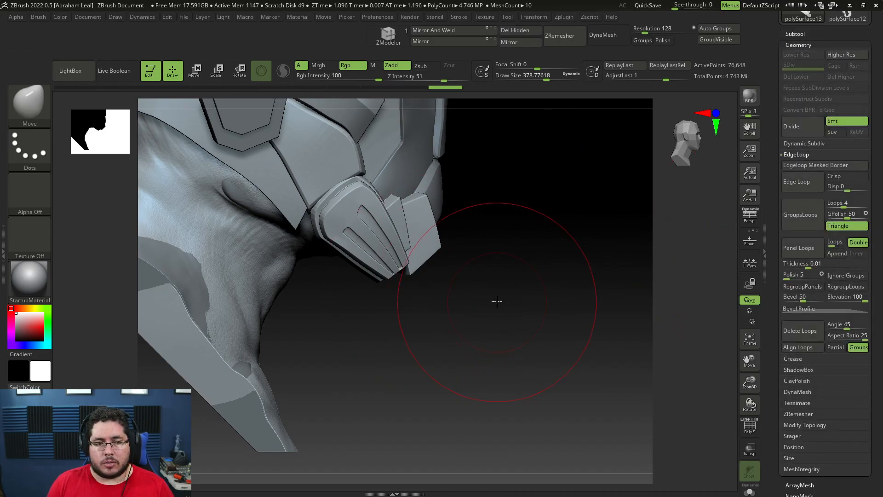
drag(497, 301, 504, 271)
click(520, 37)
Switch to Maya and turn on the smooth preview of the retopologised helmet.
key(alt+Tab)
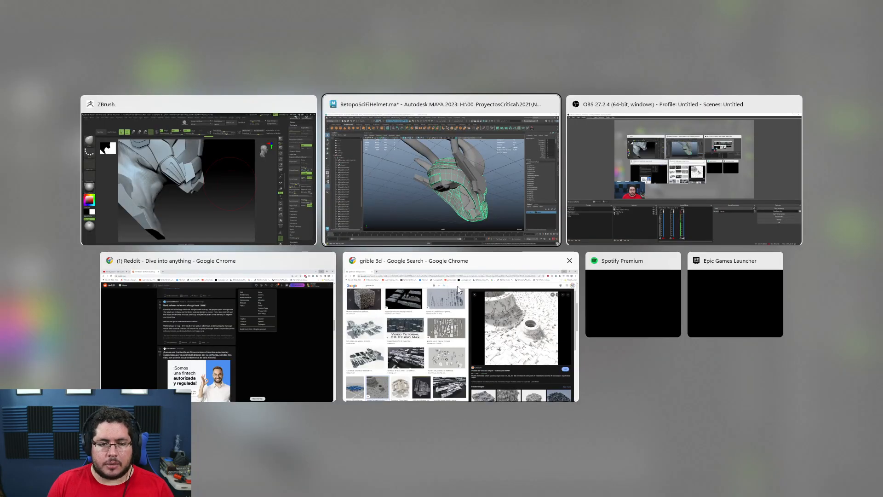
click(574, 366)
alt+drag(575, 366, 462, 239)
key(3)
Delete two stray vertices from the surface of the helmet mesh polySurface12.
alt+drag(544, 333, 442, 340)
alt+right_drag(441, 340, 469, 294)
right_drag(465, 233, 403, 233)
alt+drag(423, 250, 434, 312)
alt+right_drag(433, 312, 451, 315)
alt+drag(451, 315, 463, 349)
alt+middle_drag(463, 349, 451, 285)
alt+right_drag(451, 285, 497, 239)
click(476, 149)
key(Delete)
alt+drag(476, 149, 473, 200)
alt+right_drag(473, 200, 435, 202)
alt+drag(434, 202, 450, 166)
alt+right_drag(449, 166, 478, 184)
click(334, 289)
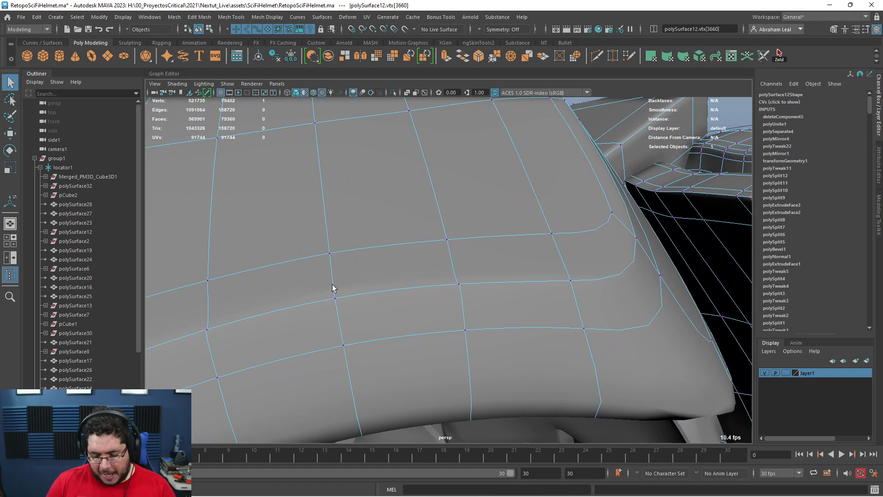
key(Delete)
Examine the chin guard area from several sides in wireframe and textured display.
mouse_move(373, 292)
alt+mouse_down()
mouse_move(398, 291)
mouse_move(415, 262)
mouse_move(401, 312)
mouse_move(449, 343)
mouse_move(418, 211)
mouse_move(432, 262)
mouse_move(513, 271)
mouse_move(639, 262)
mouse_move(506, 274)
mouse_move(597, 286)
mouse_move(404, 211)
mouse_move(468, 282)
mouse_move(451, 321)
mouse_move(475, 285)
mouse_move(493, 299)
mouse_move(576, 290)
alt+mouse_up()
key(4)
key(6)
key(4)
alt+middle_drag(575, 290, 524, 292)
mouse_move(525, 292)
alt+right_down()
mouse_move(562, 349)
mouse_move(343, 246)
alt+right_up()
mouse_move(343, 247)
alt+mouse_down()
mouse_move(442, 264)
mouse_move(363, 266)
mouse_move(409, 240)
alt+mouse_up()
key(6)
Select all faces of the chin guard, turn off the smooth preview and extract them from the helmet mesh.
right_click(412, 234)
right_drag(412, 237, 411, 260)
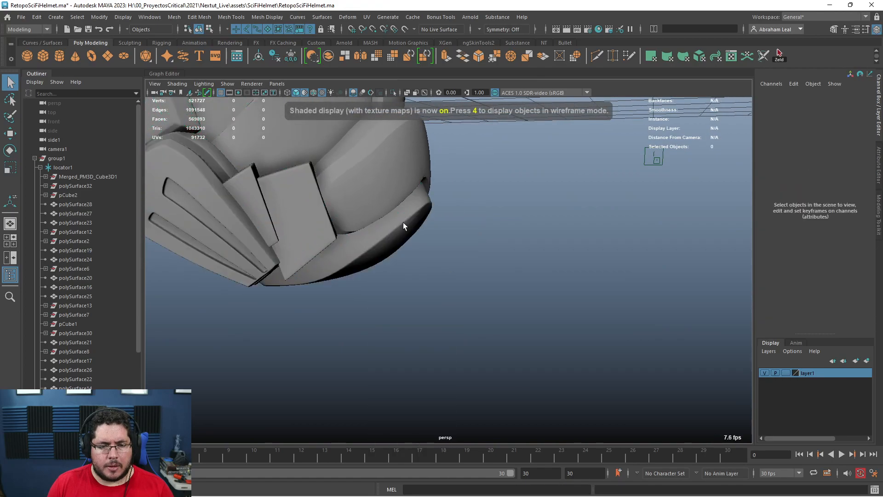
double_click(404, 239)
key(1)
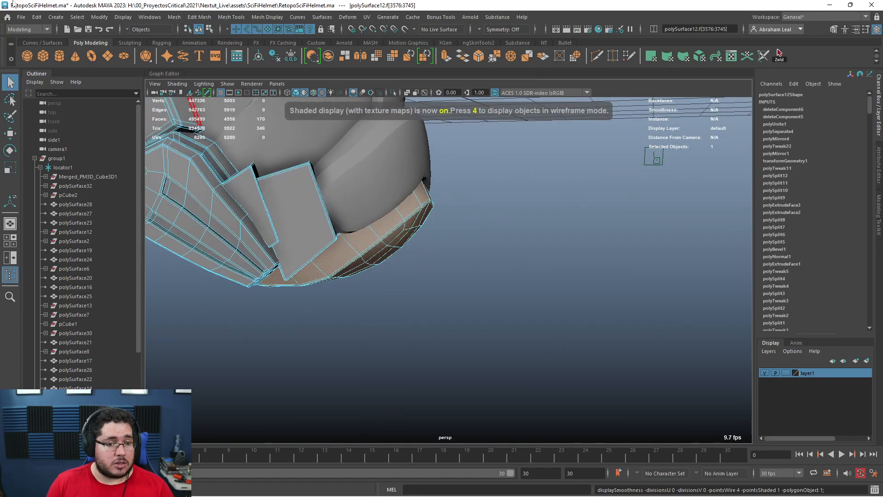
click(174, 18)
mouse_move(191, 17)
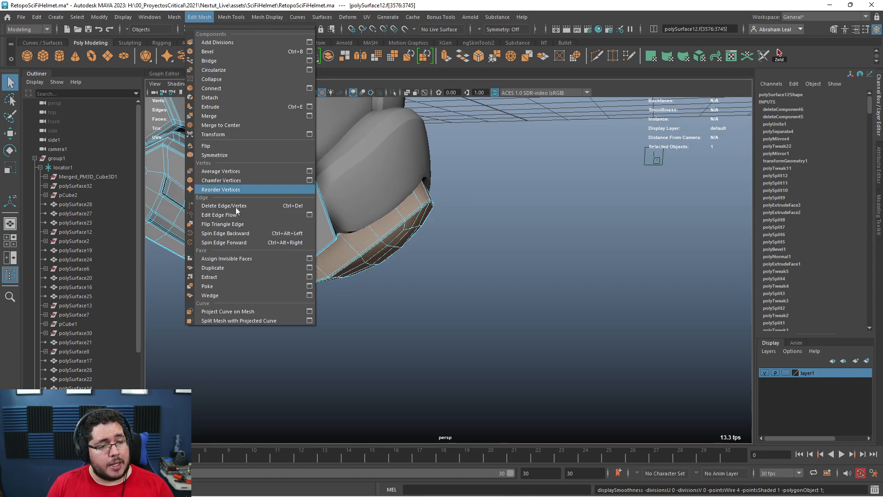
click(220, 278)
click(429, 294)
Isolate the extracted chin guard polySurface34 in the viewport and show it unsmoothed.
double_click(413, 225)
alt+drag(442, 266, 437, 264)
key(3)
key(F8)
click(392, 93)
scroll(528, 243, up, 5)
alt+drag(489, 246, 393, 256)
key(1)
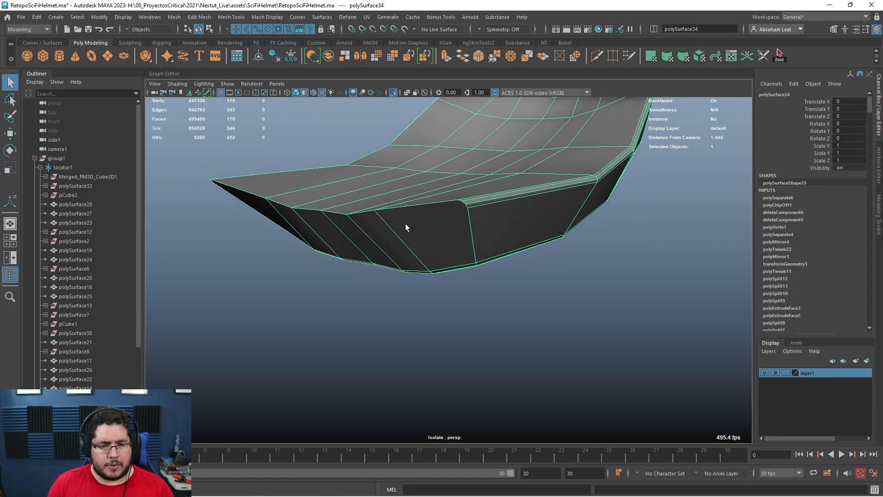
Use Multi-Cut to add a supporting edge along the chin guard's front face below the rim.
alt+drag(369, 221, 593, 135)
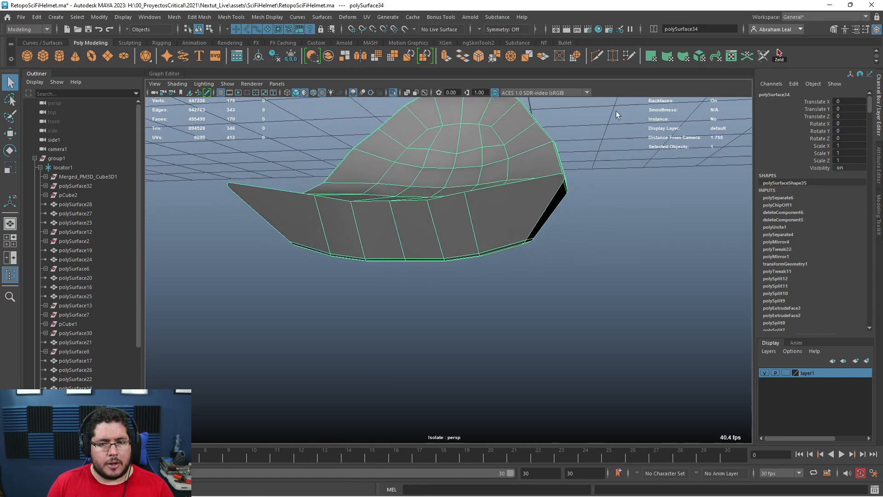
alt+drag(603, 170, 528, 187)
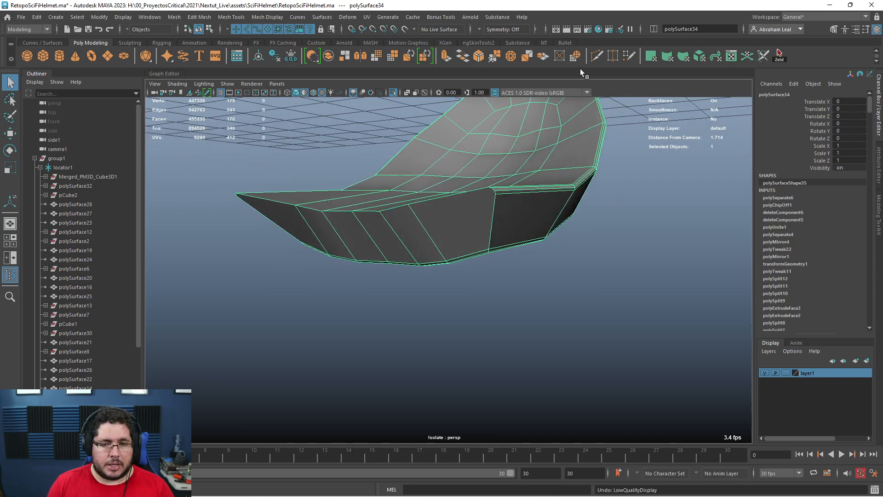
click(596, 56)
alt+drag(230, 230, 437, 251)
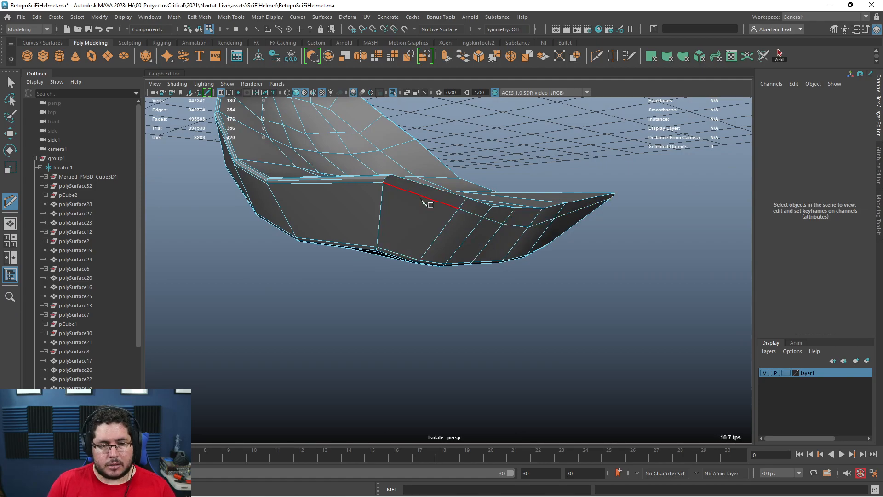
alt+middle_drag(388, 191, 382, 198)
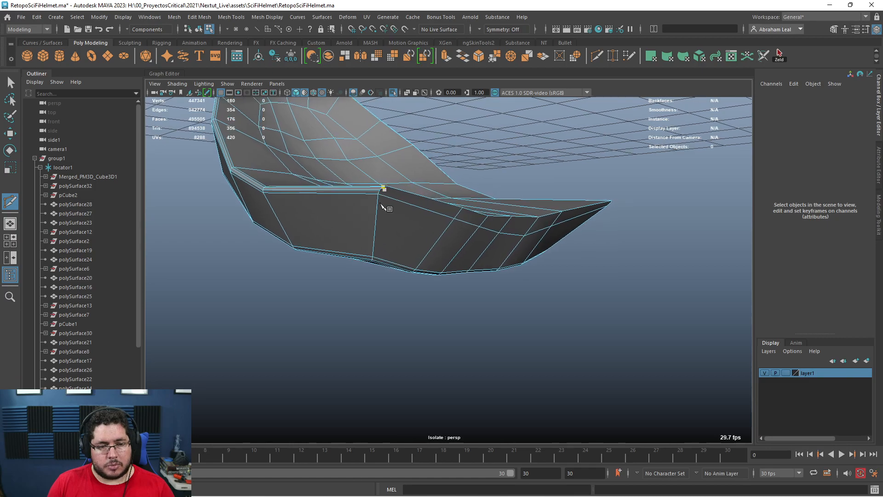
Cut a second supporting edge across the front face closer to the rim, taking back the misplaced last cut point.
scroll(382, 198, up, 2)
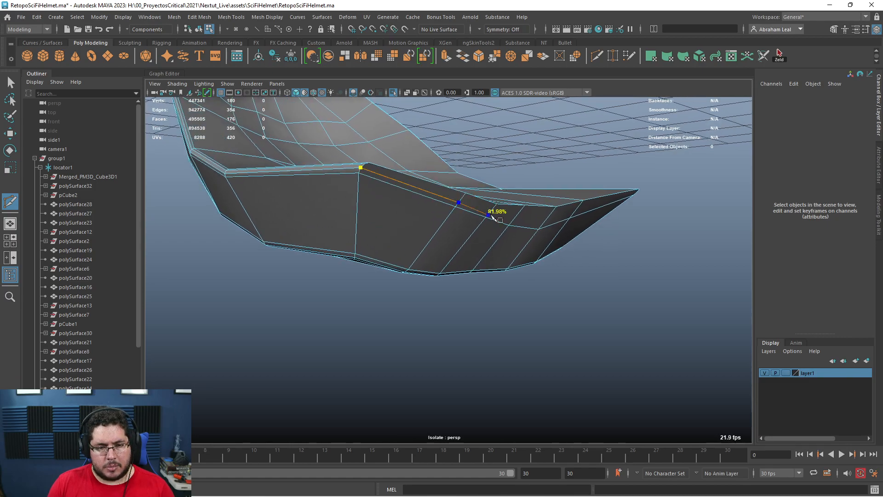
click(519, 222)
alt+drag(519, 223, 489, 194)
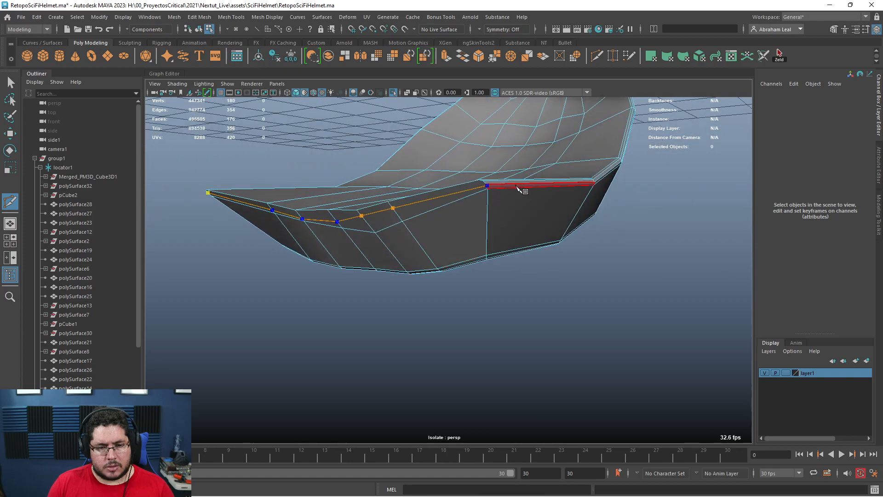
key(ctrl+z)
scroll(506, 160, up, 2)
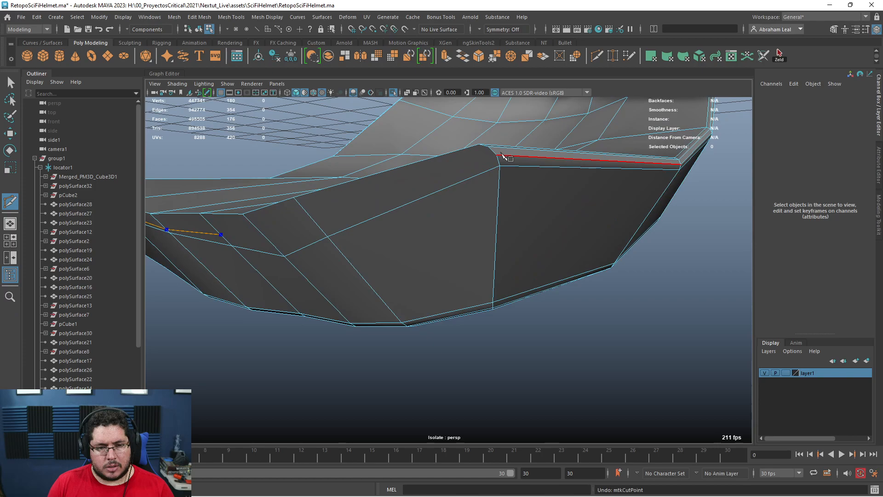
Cut a third supporting edge just under the chin guard's upper rim, from one corner to the other.
alt+drag(499, 158, 521, 300)
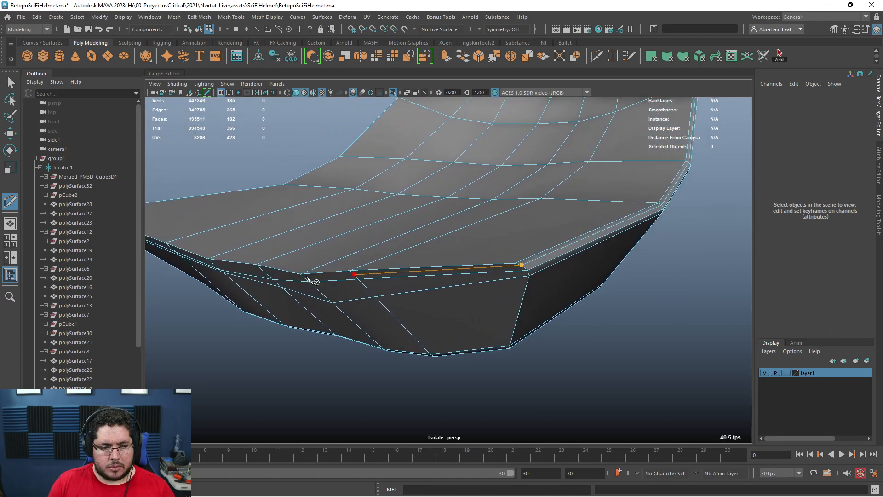
alt+drag(303, 280, 460, 266)
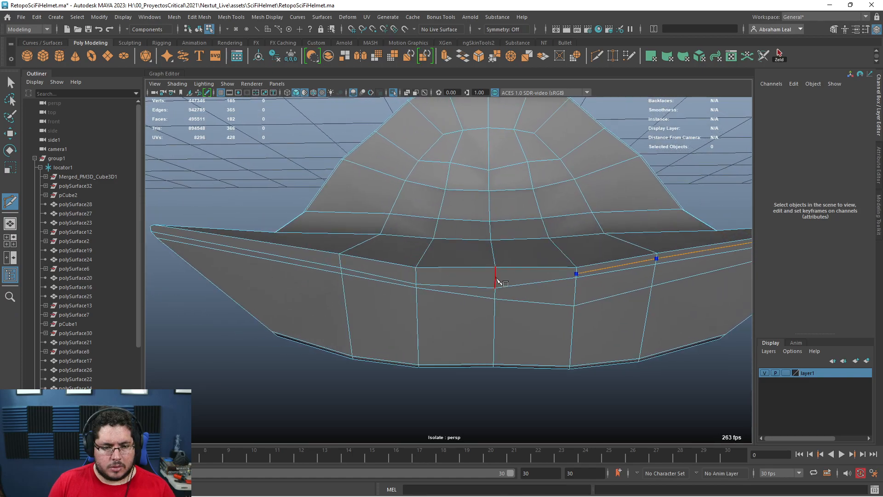
alt+drag(361, 278, 433, 272)
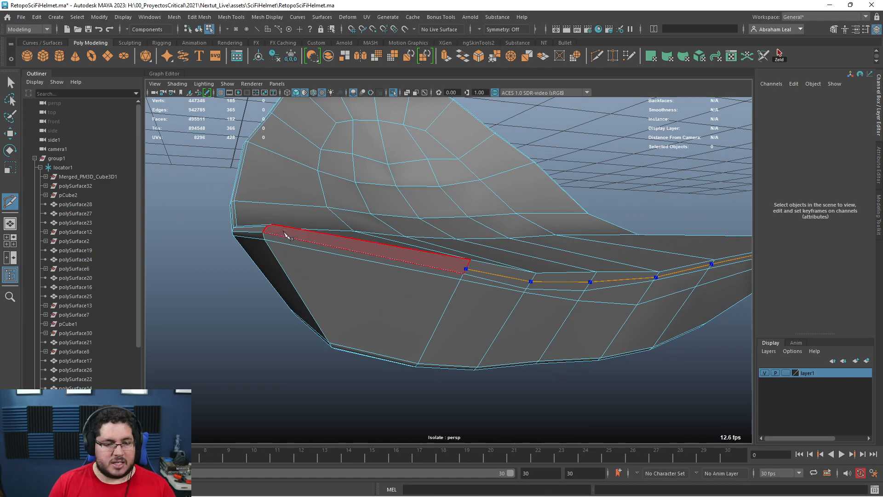
alt+drag(275, 233, 318, 317)
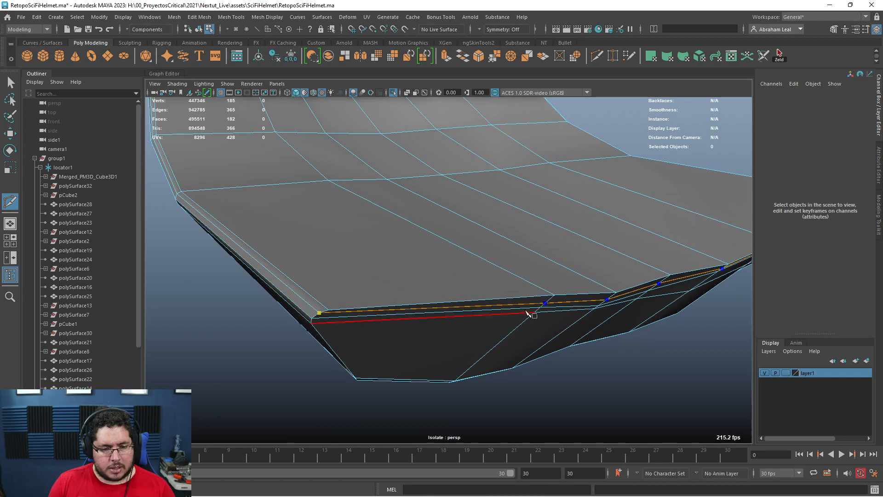
Leave Multi-Cut, select the chin guard as an object and compare it with and without smooth preview.
key(3)
alt+drag(581, 275, 492, 181)
key(q)
right_drag(493, 181, 533, 154)
click(575, 147)
click(545, 176)
key(1)
alt+drag(630, 328, 478, 263)
scroll(506, 294, down, 3)
key(3)
click(531, 379)
click(494, 189)
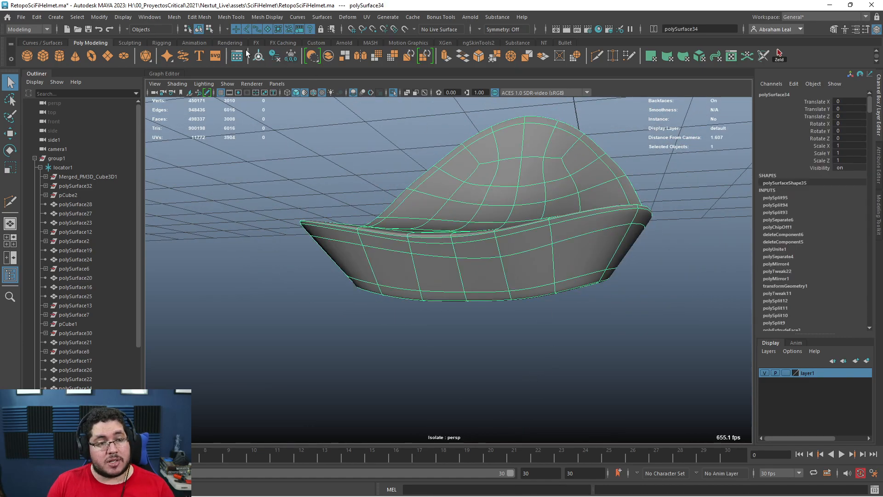
Apply mesh Cleanup to the chin guard, set to select matching faces with more than 4 sides.
click(175, 17)
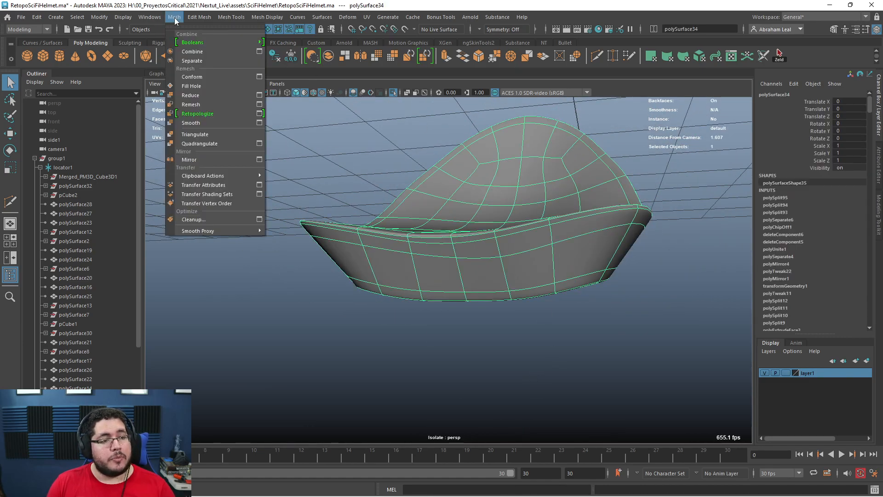
click(259, 220)
drag(642, 178, 223, 72)
click(235, 130)
click(183, 175)
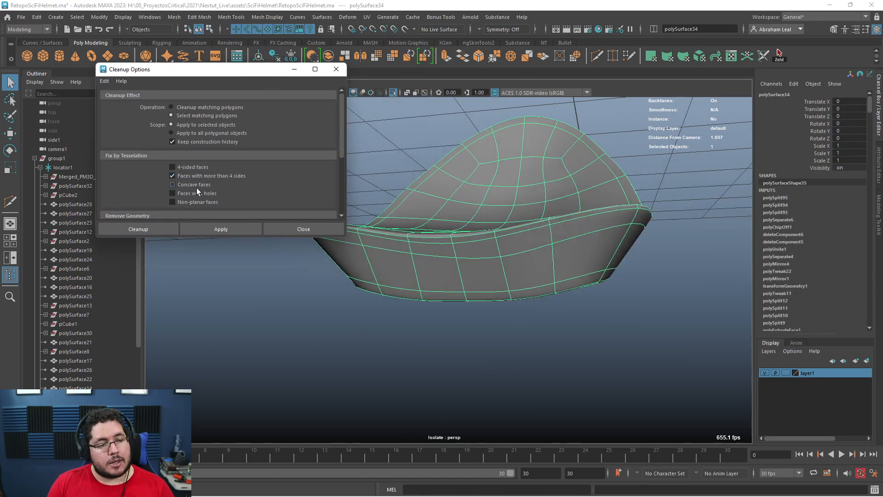
click(222, 232)
Inspect the components flagged by Cleanup around the chin guard, in face mode and with the smooth preview toggled.
alt+drag(501, 276, 556, 307)
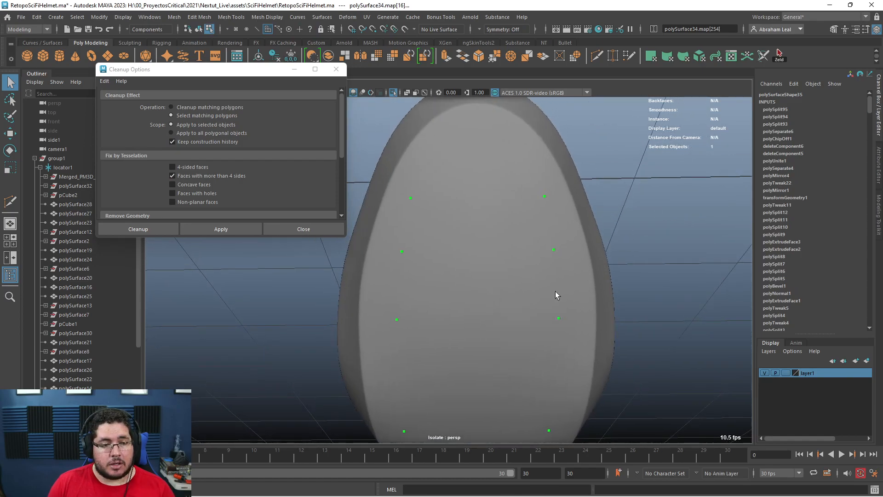
scroll(174, 123, down, 3)
key(F11)
alt+drag(481, 272, 584, 296)
key(3)
key(1)
key(3)
right_drag(493, 216, 510, 250)
alt+drag(510, 251, 457, 191)
alt+right_drag(457, 191, 520, 247)
click(517, 216)
alt+drag(520, 247, 476, 215)
Reselect the chin guard as an object and disable the Nonmanifold geometry check in the Cleanup options.
key(F8)
click(524, 220)
click(477, 236)
scroll(167, 141, down, 3)
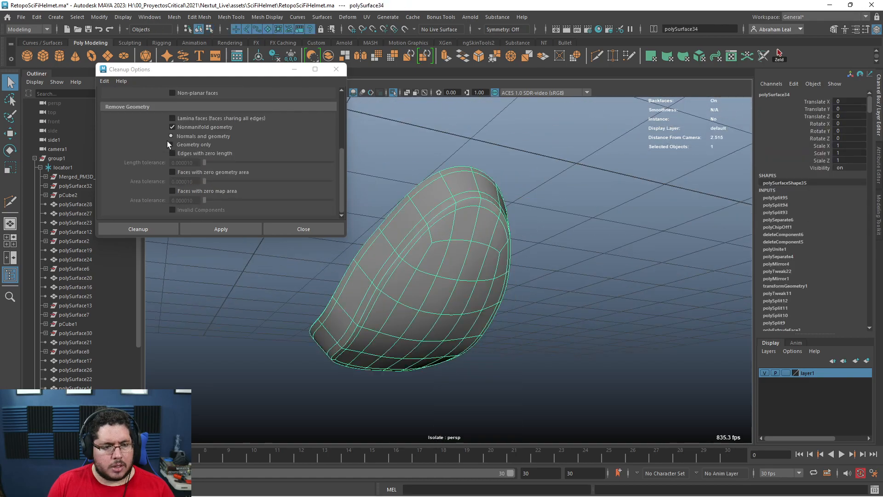
click(172, 128)
scroll(220, 156, up, 3)
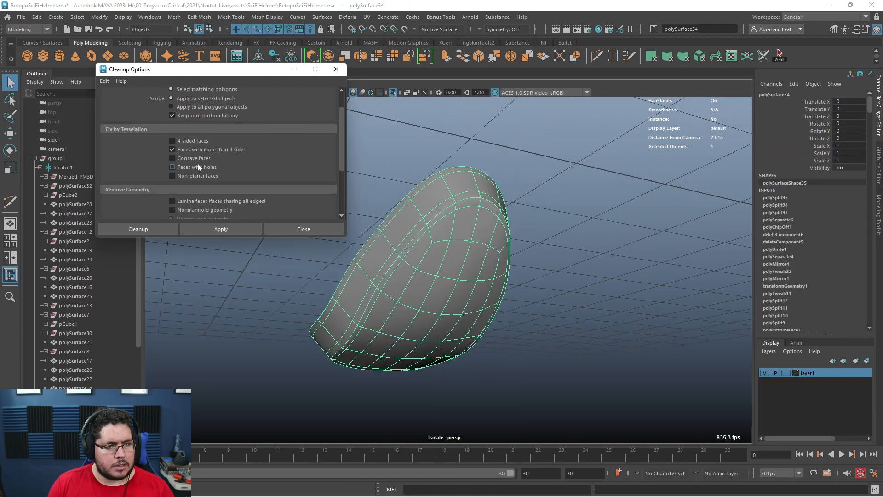
Run Cleanup on the chin guard for faces with more than 4 sides, close its options and reselect the guard as an object.
click(229, 230)
alt+drag(292, 244, 501, 250)
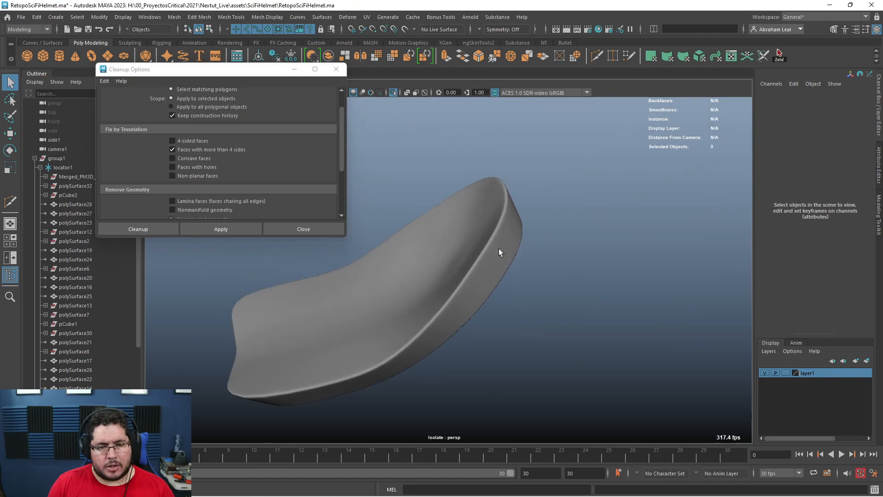
click(501, 251)
click(337, 69)
click(438, 200)
click(440, 207)
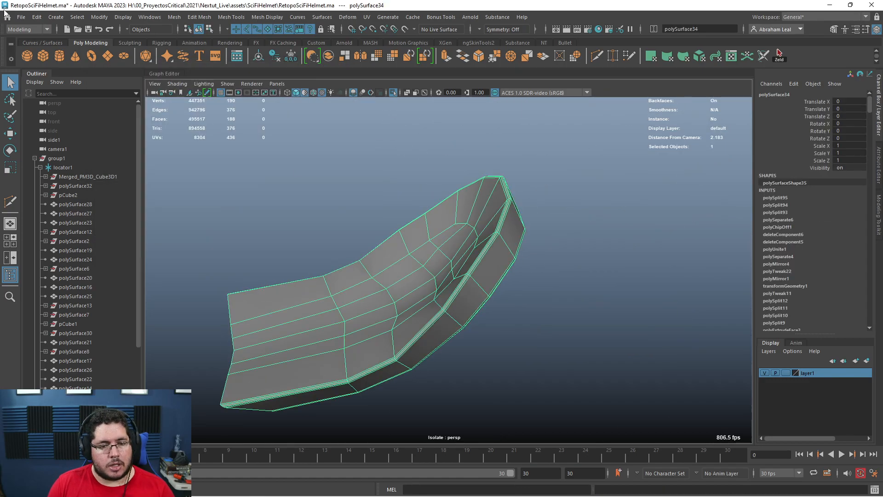
Export the selected chin guard in OBJ format to the SciFiHelmet folder under the name BottomPart.
click(26, 19)
click(65, 139)
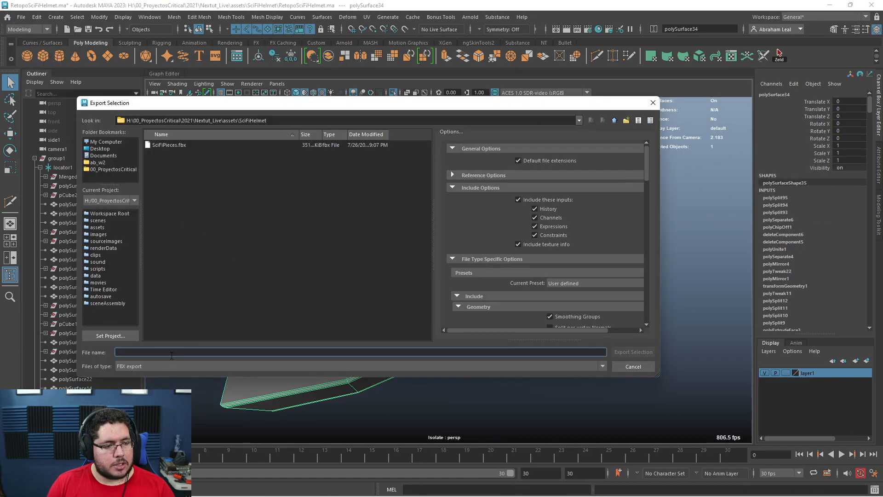
click(162, 366)
click(164, 422)
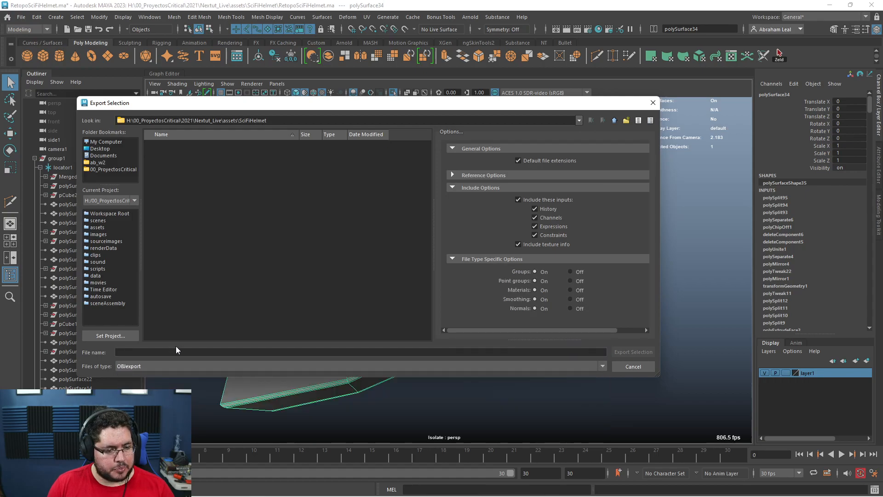
text(Botot)
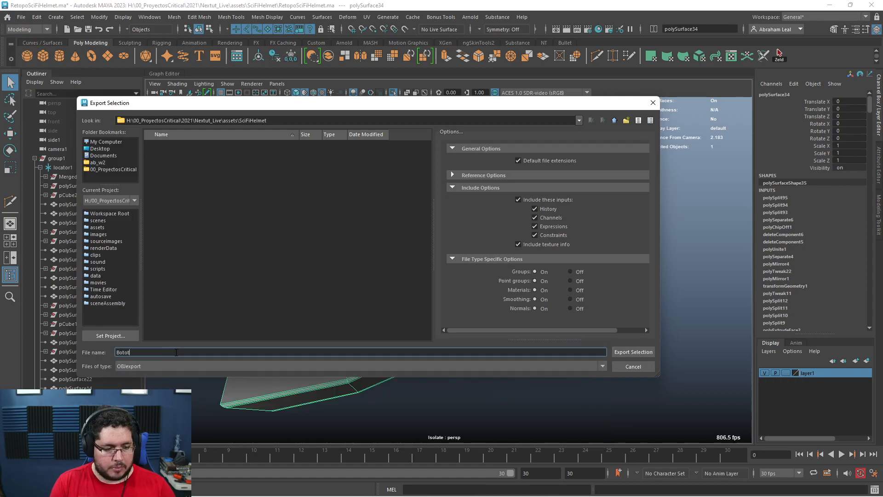
text(om)
key(Return)
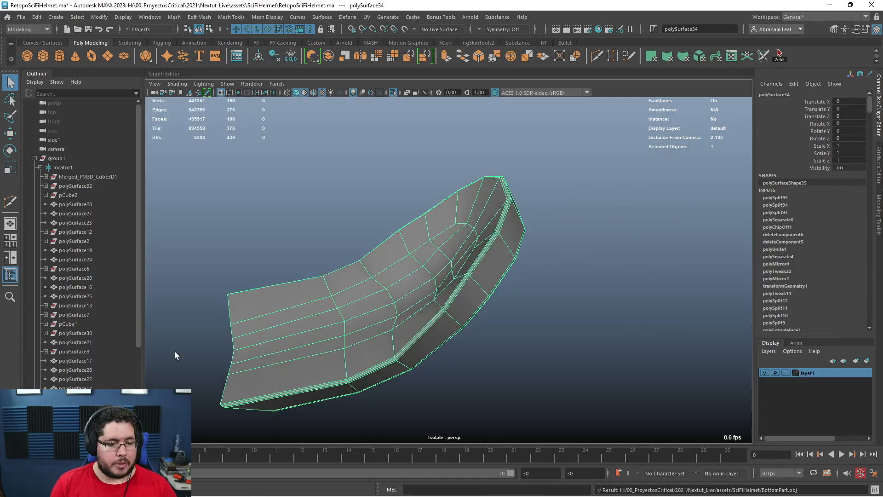
Switch to ZBrush and import BottomPart.obj in place of the chin guard subtool PM3D_Sphere3D1_2.
key(alt+Tab)
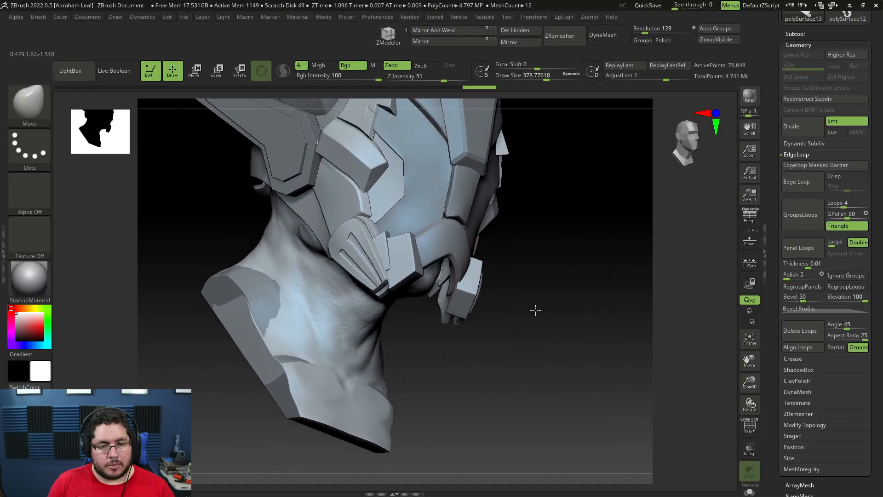
click(805, 32)
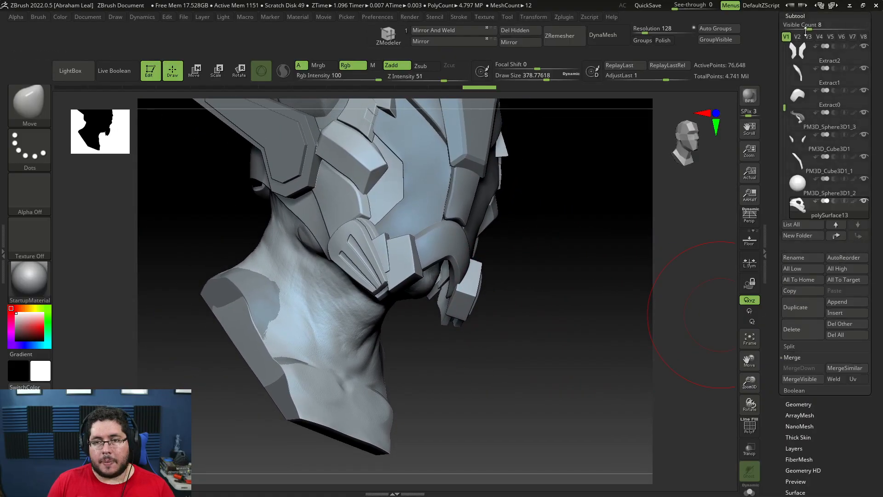
click(804, 180)
drag(872, 95, 856, 232)
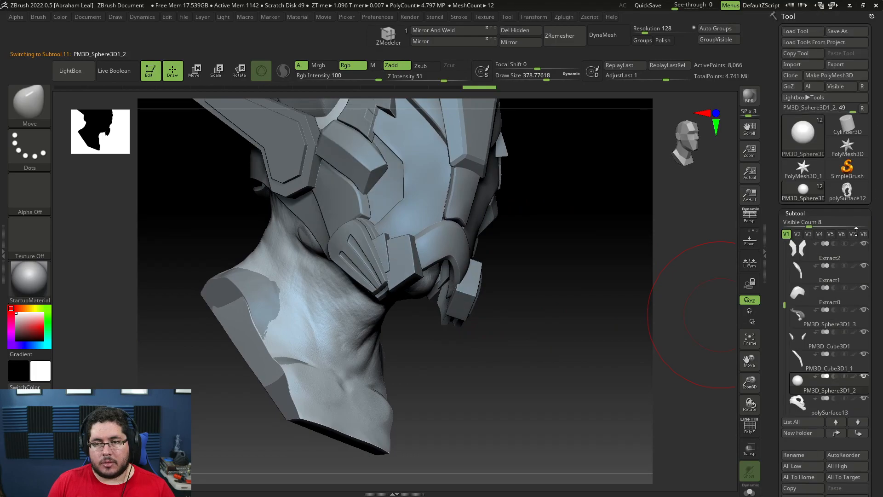
click(802, 64)
double_click(112, 74)
mouse_move(504, 257)
mouse_down()
mouse_move(588, 369)
mouse_move(618, 337)
mouse_move(589, 299)
mouse_move(581, 341)
mouse_move(554, 282)
mouse_move(562, 338)
mouse_move(552, 394)
mouse_move(389, 394)
mouse_move(317, 441)
mouse_move(582, 348)
mouse_move(643, 306)
mouse_move(598, 354)
mouse_move(509, 327)
mouse_move(546, 327)
mouse_move(543, 302)
mouse_up()
key(space)
mouse_move(498, 325)
mouse_down()
mouse_move(504, 283)
mouse_move(560, 256)
mouse_up()
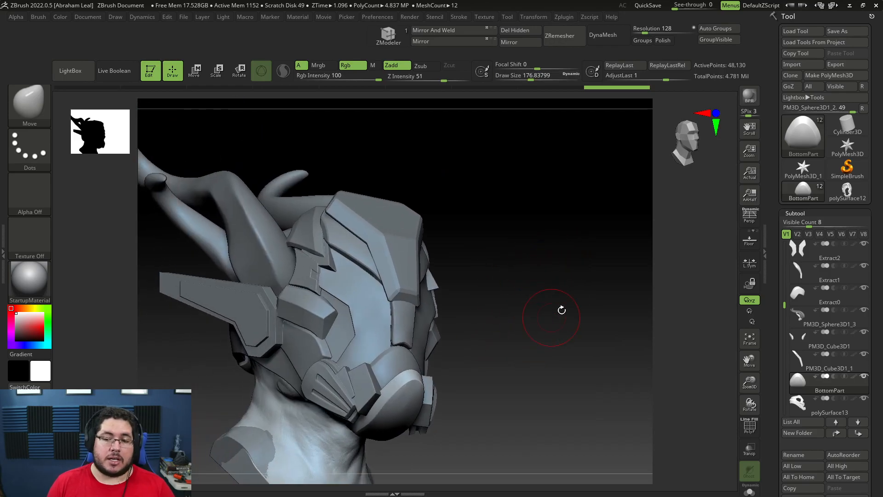
Hide the head bust, the PM3D_Sphere3D1_3 horns and the PM3D_Cube3D1 ear fins, leaving the helmet panels on display.
drag(784, 305, 789, 231)
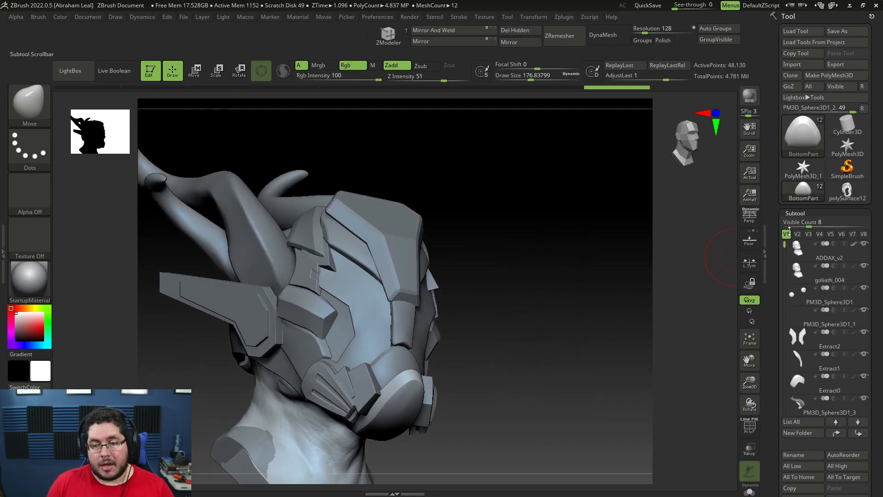
click(863, 247)
drag(497, 294, 546, 277)
mouse_move(869, 354)
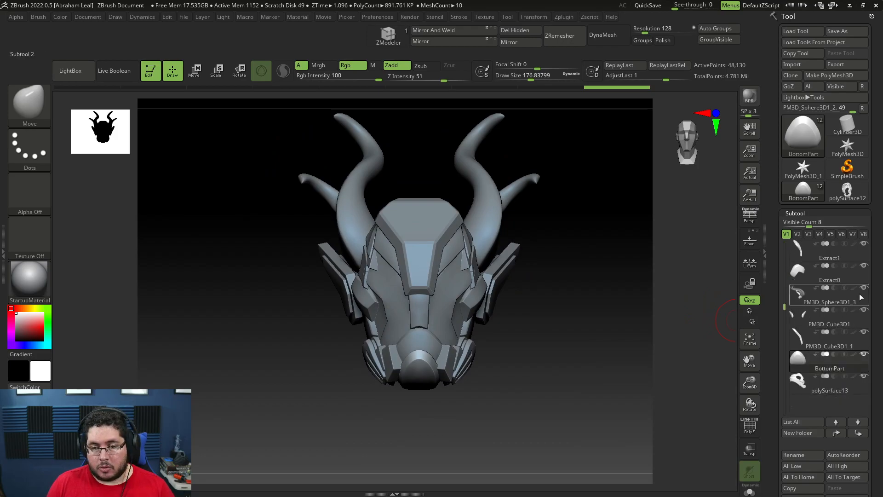
click(863, 288)
drag(785, 306, 792, 264)
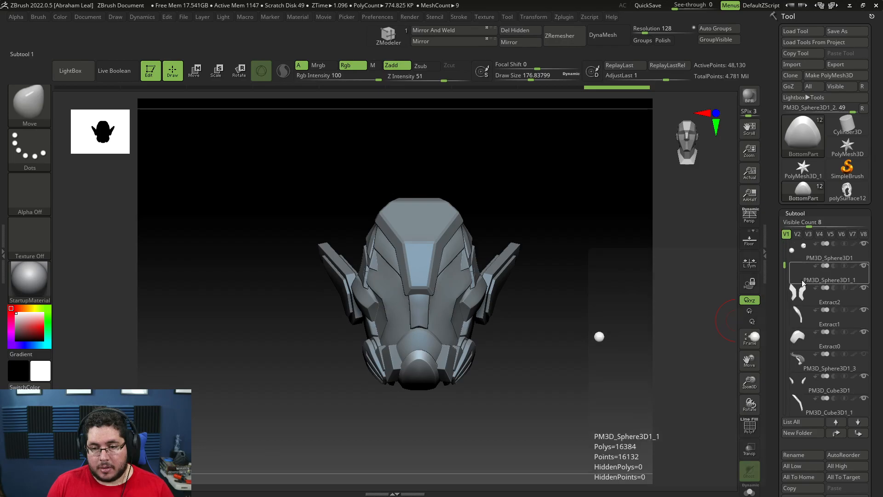
click(808, 364)
click(805, 390)
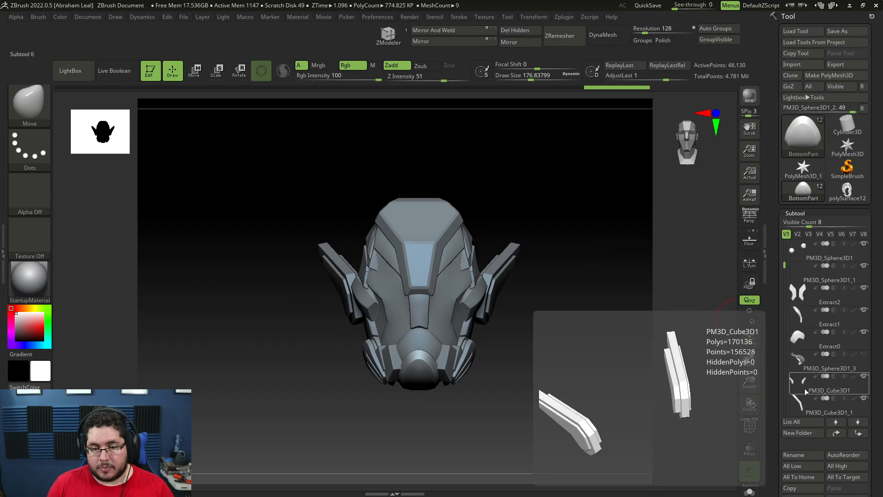
click(864, 376)
Select the helmet shell polySurface13, activate an enlarged Move brush and work around the overlapping panels at the crown.
drag(501, 325, 459, 246)
drag(520, 359, 593, 405)
alt+click(526, 233)
mouse_move(175, 285)
mouse_down()
mouse_move(163, 323)
mouse_move(189, 339)
mouse_move(192, 182)
mouse_move(443, 244)
mouse_move(449, 272)
mouse_move(413, 281)
mouse_up()
key(b)
key(m)
key(v)
key(space)
mouse_move(427, 180)
mouse_down()
mouse_move(433, 142)
mouse_move(441, 142)
mouse_up()
key(space)
mouse_move(442, 147)
mouse_down()
mouse_move(471, 170)
mouse_move(469, 182)
mouse_up()
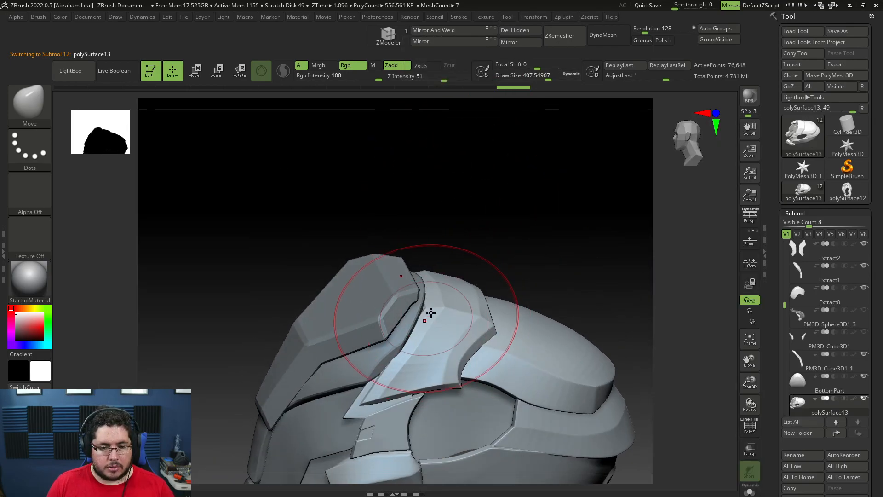
drag(465, 271, 469, 233)
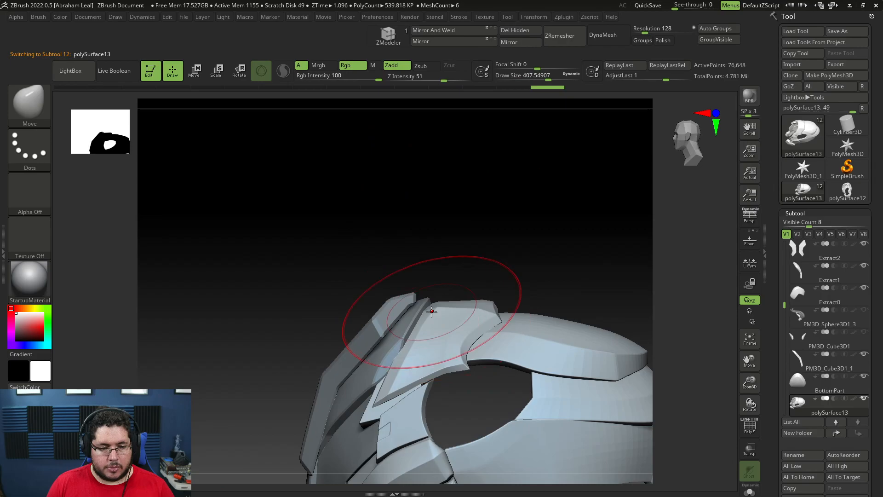
drag(511, 278, 476, 332)
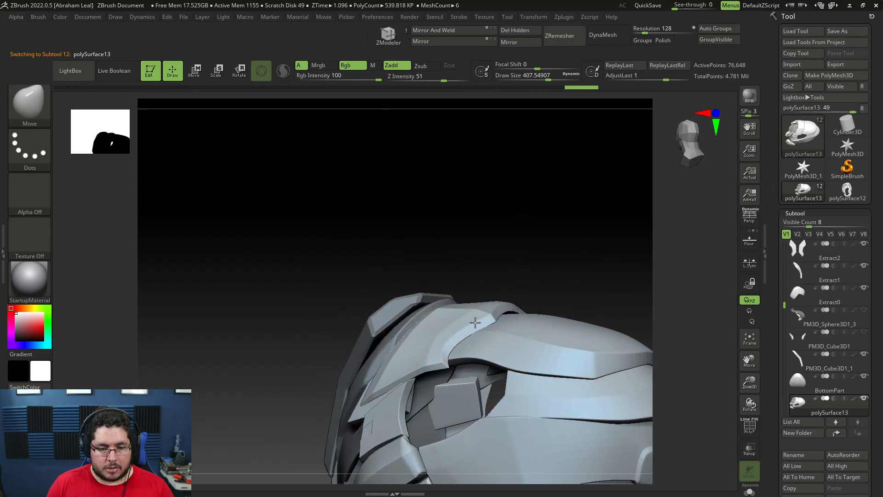
key(space)
mouse_move(518, 290)
mouse_down()
mouse_move(491, 293)
mouse_move(522, 308)
mouse_up()
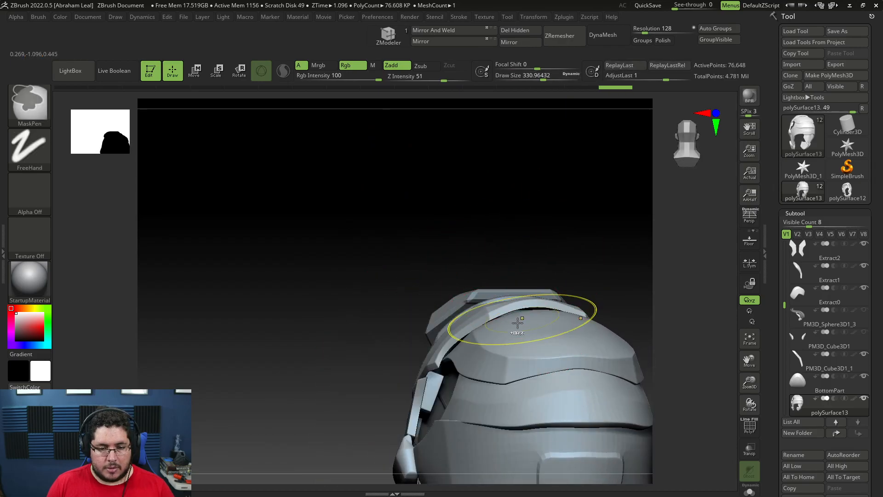
Close the gaps between the crown bands of the helmet shell using Move Topological at a draw size of about 400.
key(b)
key(m)
key(t)
key(space)
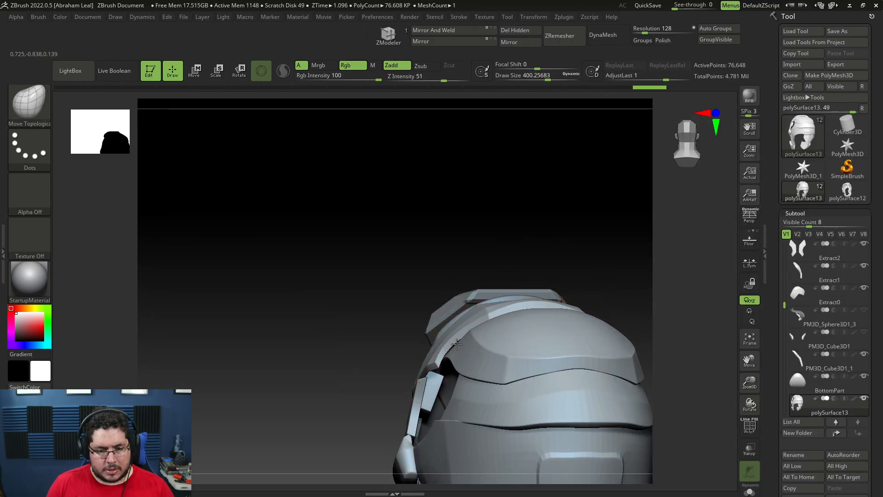
drag(547, 259, 510, 290)
drag(598, 226, 575, 210)
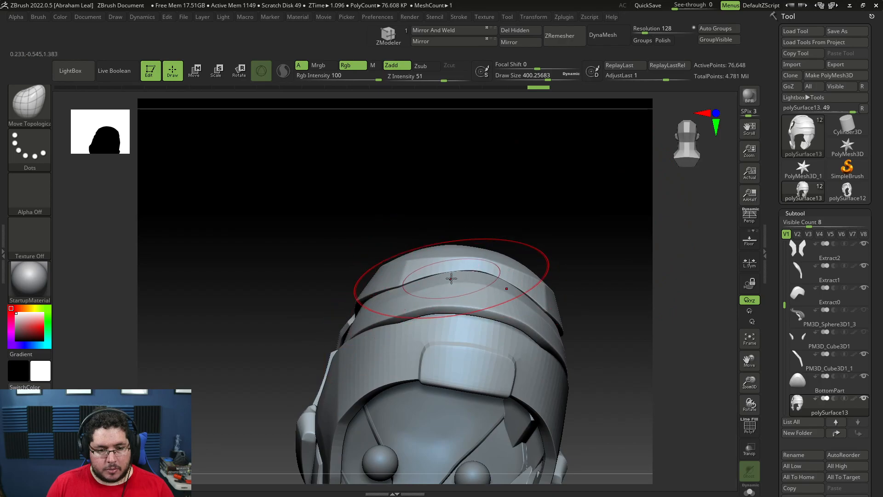
drag(451, 280, 452, 277)
Examine how the helmet shell's side, rear and underside panels fit with the face plates.
mouse_move(522, 227)
mouse_down()
mouse_move(564, 240)
mouse_move(542, 252)
mouse_move(519, 230)
mouse_move(455, 219)
mouse_up()
drag(227, 244, 290, 271)
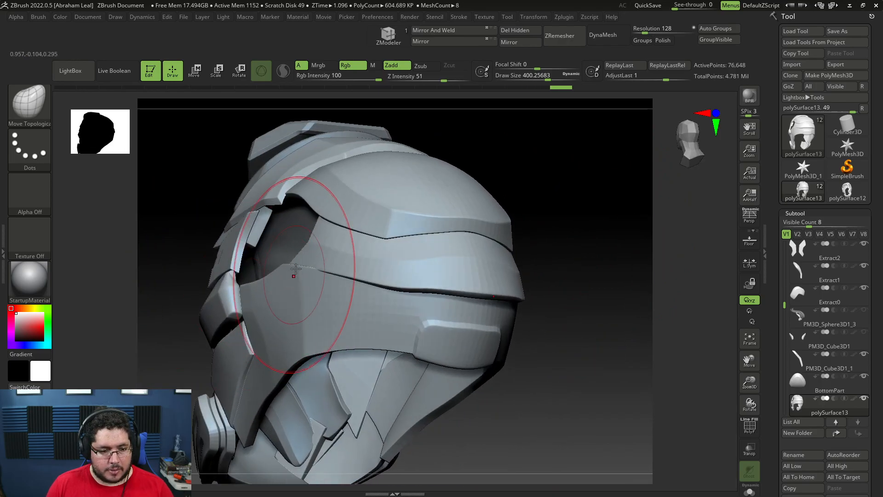
drag(122, 227, 258, 257)
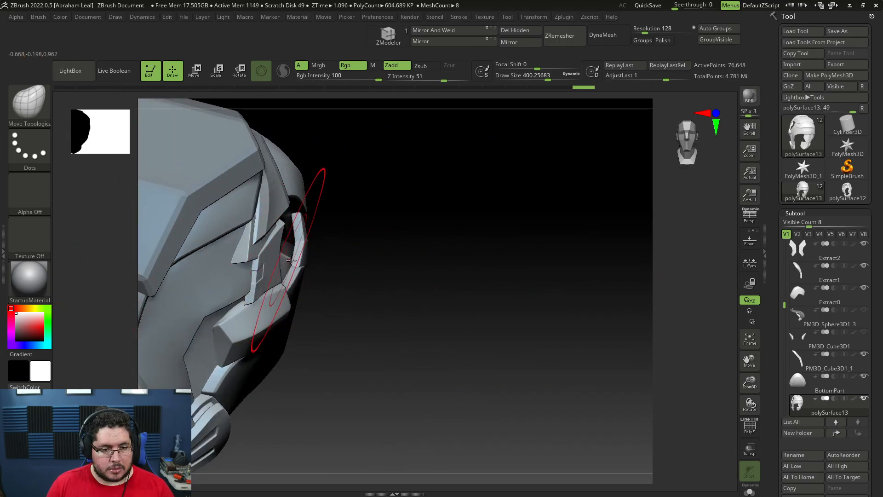
drag(439, 240, 480, 238)
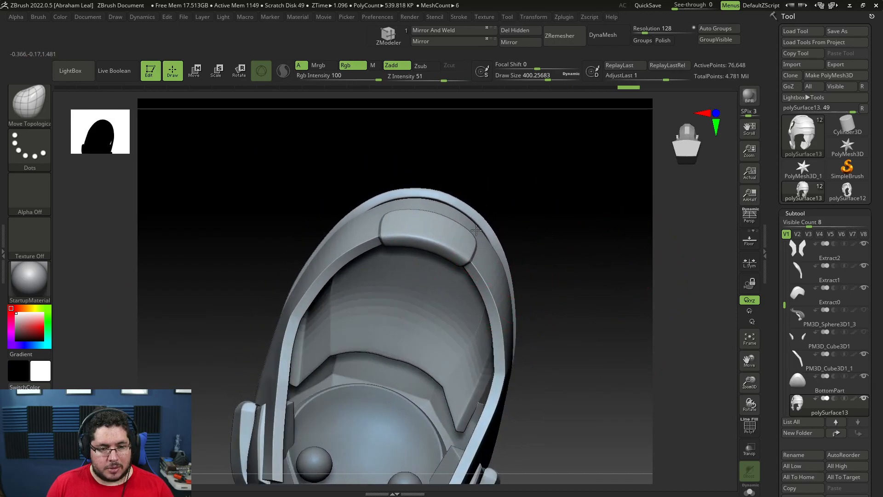
drag(520, 213, 560, 264)
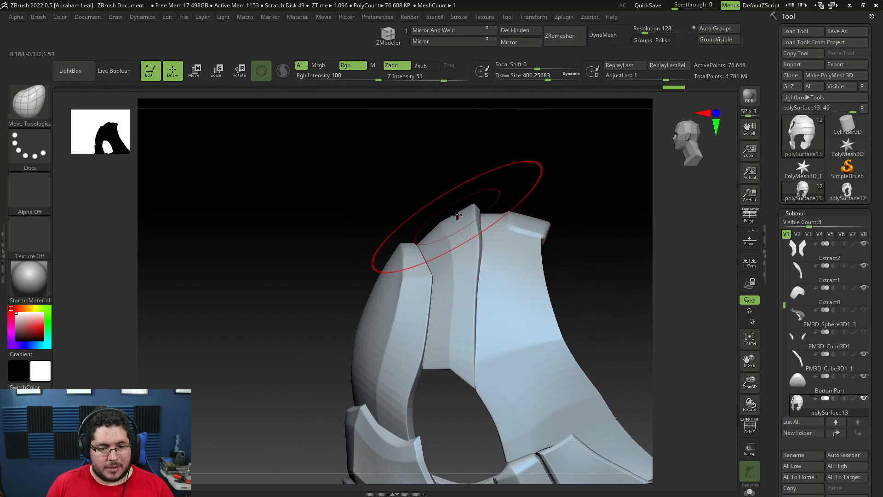
drag(496, 179, 566, 276)
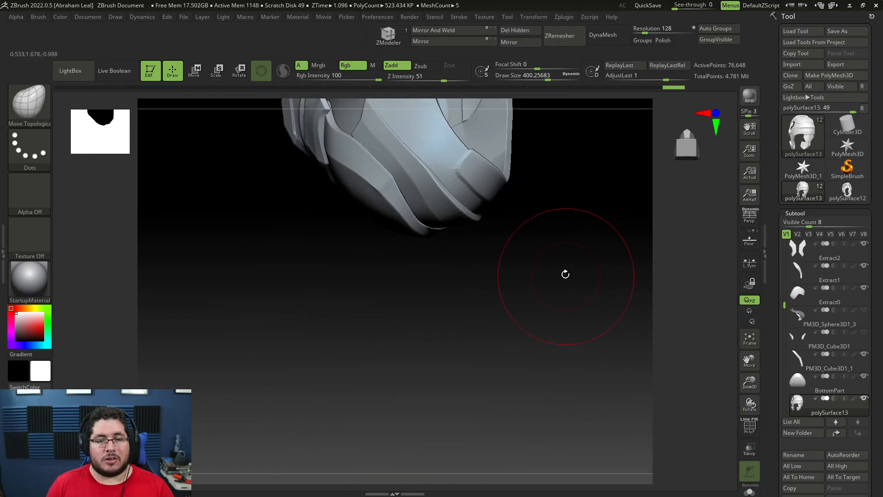
drag(548, 232, 561, 260)
key(f)
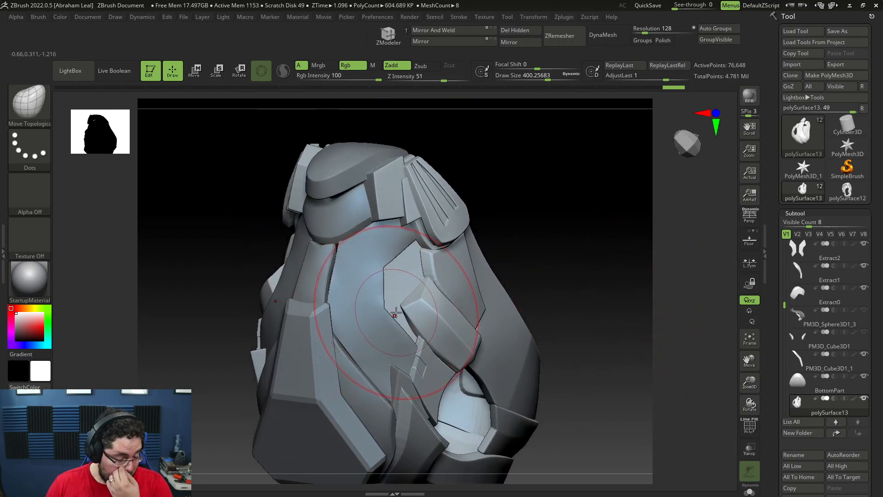
drag(584, 206, 563, 220)
alt+drag(563, 220, 547, 276)
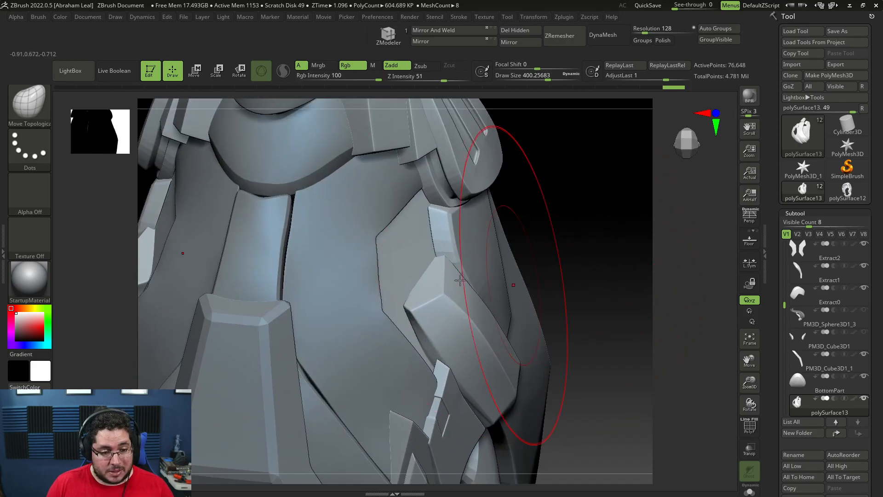
Try nudging the inner edge of the Extract2 cheek plates beside the nose strip, and undo the last moves.
alt+click(351, 246)
drag(531, 205, 515, 209)
drag(295, 200, 299, 199)
drag(295, 268, 293, 271)
mouse_move(548, 188)
mouse_down()
mouse_move(474, 189)
mouse_move(506, 193)
mouse_up()
drag(307, 201, 313, 200)
key(ctrl+z)
key(ctrl+z)
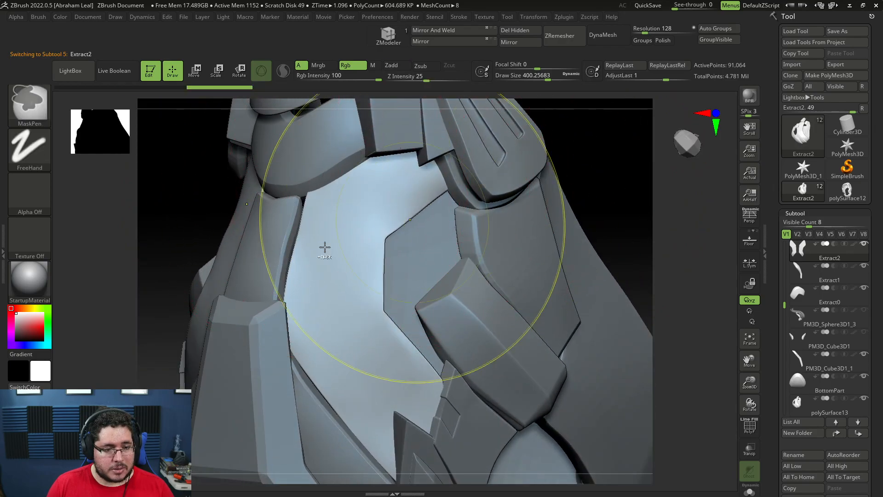
Reshape the corners and edges of the Extract1 nose strip with Move Topological so it fits below the mouth guard.
alt+click(280, 230)
drag(205, 187, 219, 226)
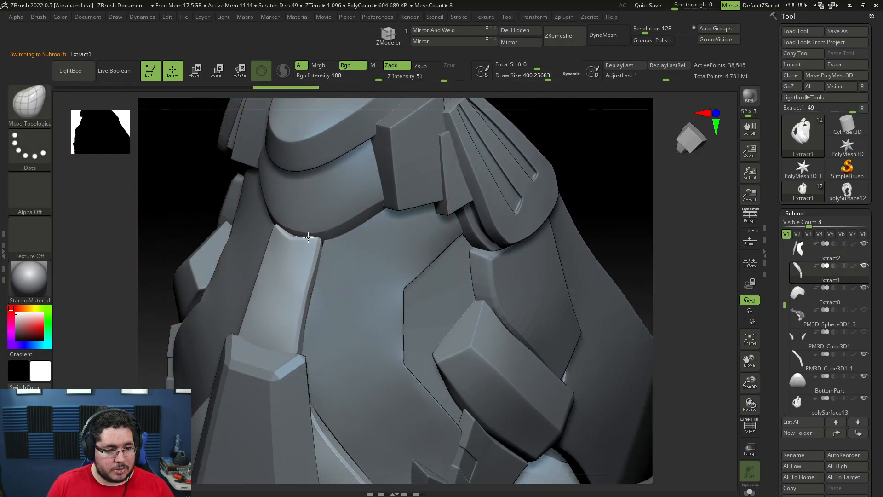
drag(316, 233, 318, 230)
drag(643, 193, 694, 188)
drag(285, 242, 289, 241)
drag(359, 318, 267, 349)
key(space)
click(321, 292)
Select the Extract2 cheek plates and adjust their upper edge beside the forehead plate with Move Topological.
drag(341, 255, 422, 256)
drag(515, 253, 436, 251)
alt+drag(511, 224, 478, 271)
mouse_move(175, 264)
alt+mouse_down()
mouse_move(142, 308)
mouse_move(217, 252)
mouse_move(252, 262)
alt+mouse_up()
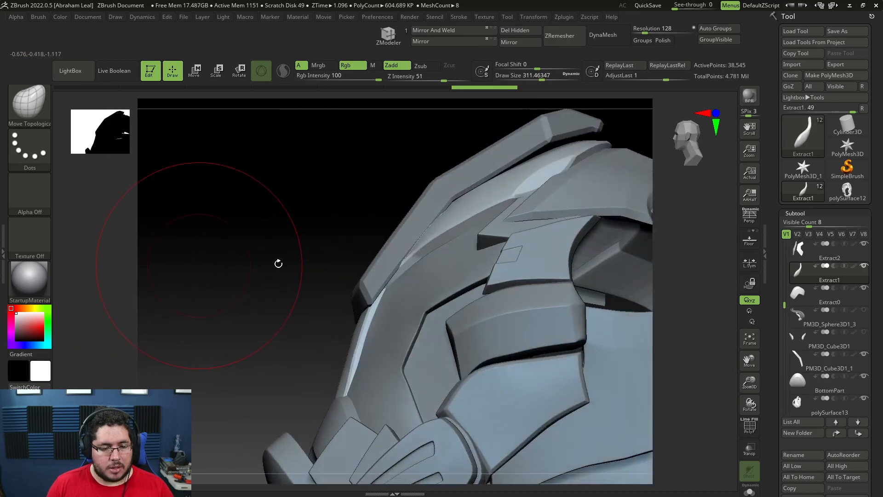
alt+click(435, 263)
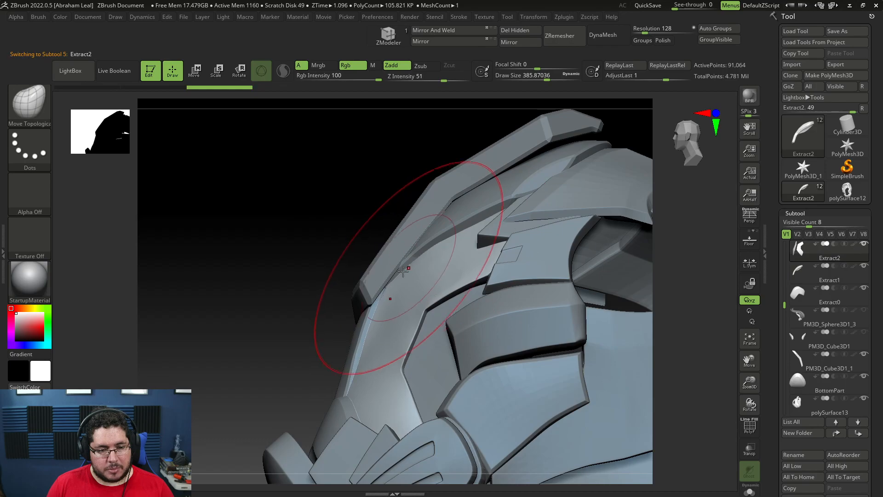
mouse_move(295, 276)
mouse_down()
mouse_move(237, 335)
mouse_move(591, 216)
mouse_move(630, 171)
mouse_move(605, 227)
mouse_move(536, 219)
mouse_move(561, 229)
mouse_move(572, 217)
mouse_move(575, 242)
mouse_up()
key(space)
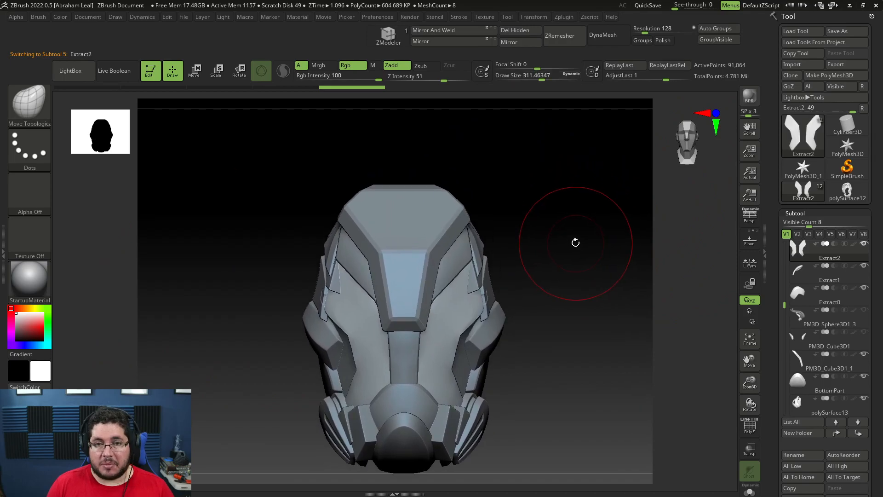
key(space)
Select the polySurface13 subtool and append a sphere to the subtool list.
mouse_move(561, 305)
alt+mouse_down()
mouse_move(571, 258)
mouse_move(600, 301)
mouse_move(586, 293)
mouse_move(592, 331)
mouse_move(583, 343)
mouse_move(555, 310)
mouse_move(566, 321)
mouse_move(607, 256)
mouse_move(565, 286)
alt+mouse_up()
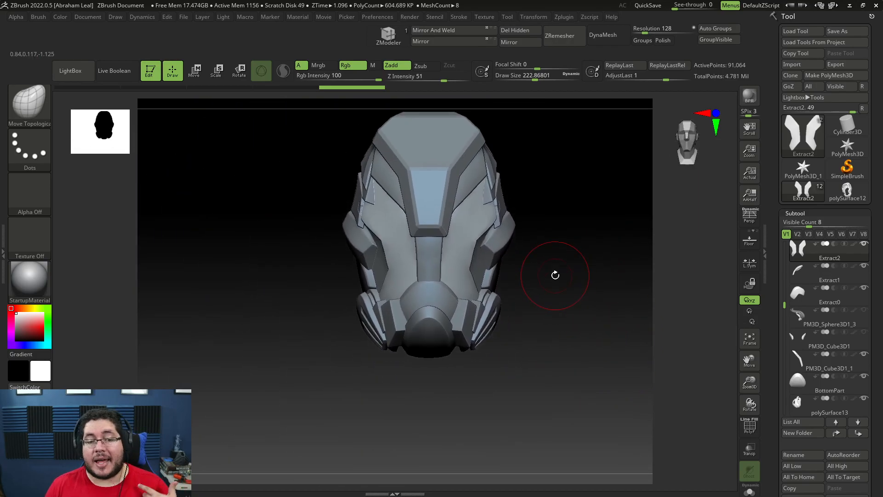
alt+drag(536, 358, 684, 269)
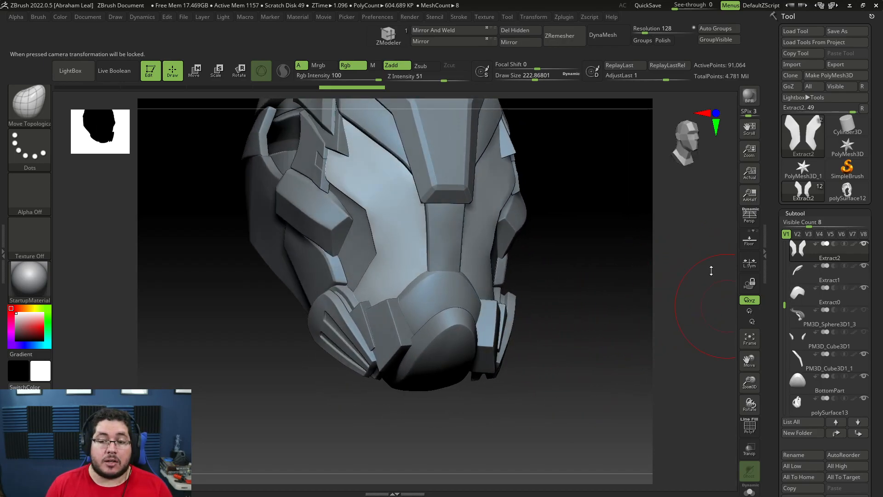
drag(781, 296, 789, 385)
scroll(872, 432, down, 3)
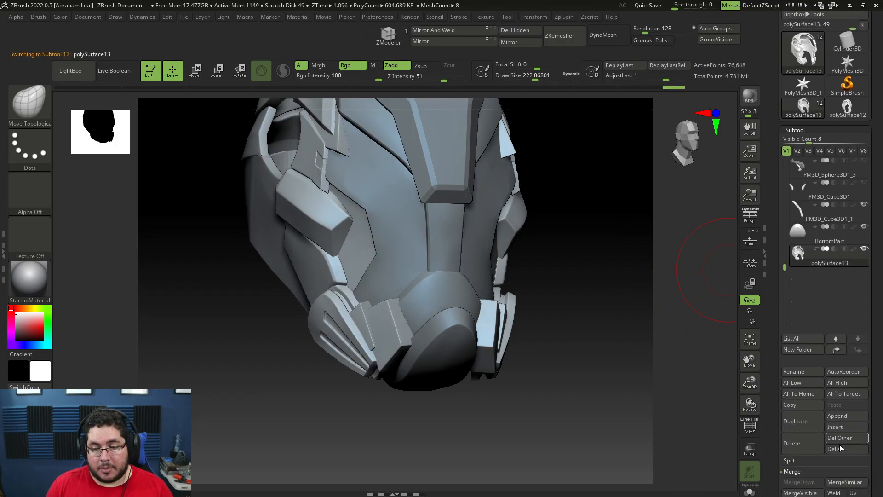
click(834, 418)
click(440, 322)
alt+drag(538, 337, 621, 283)
alt+drag(524, 226, 522, 179)
key(w)
drag(396, 126, 398, 285)
key(ctrl+z)
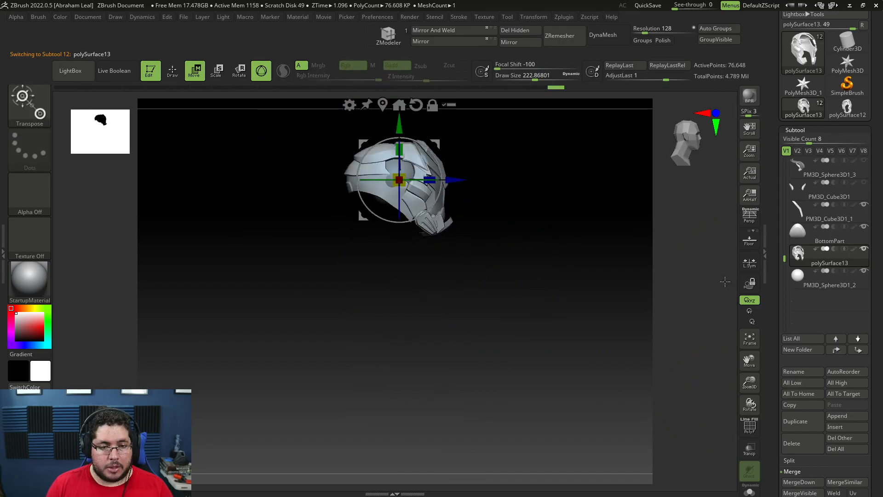
Move the appended sphere below the helmet and make it a subtractive subtool with Live Boolean on.
click(800, 284)
drag(399, 152, 473, 312)
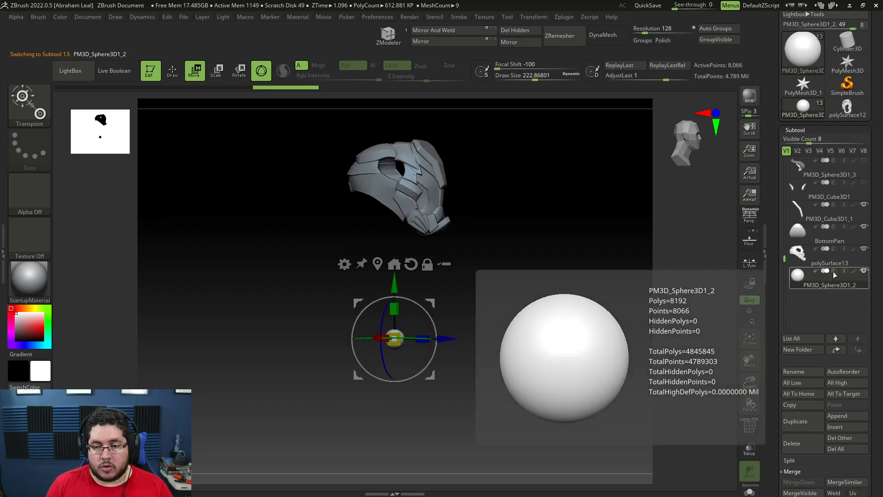
click(834, 272)
alt+drag(597, 285, 587, 361)
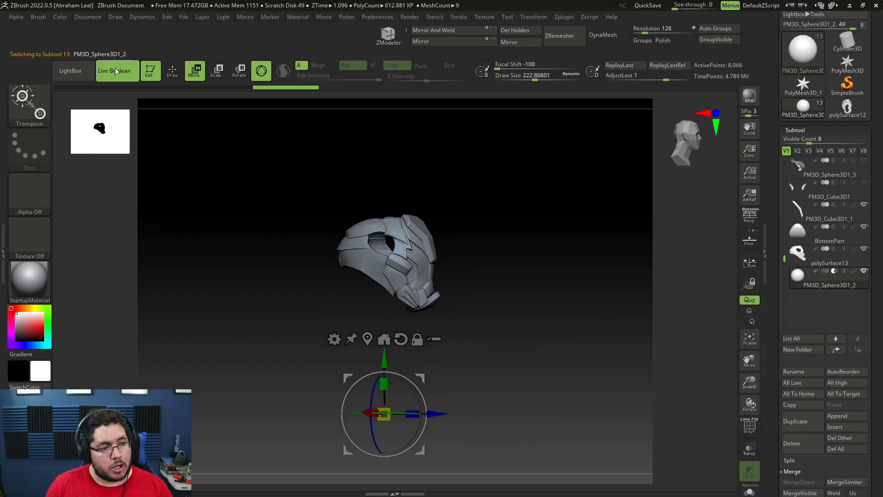
Move the subtractive sphere up into the helmet shell to test the Live Boolean cut.
right_drag(481, 230, 445, 236)
ctrl+right_drag(475, 293, 458, 353)
drag(385, 359, 390, 159)
right_drag(453, 216, 484, 219)
drag(453, 218, 514, 221)
right_drag(547, 202, 504, 198)
ctrl+right_drag(561, 243, 591, 317)
alt+right_drag(621, 286, 478, 265)
mouse_move(471, 256)
mouse_down()
mouse_move(486, 252)
mouse_move(473, 254)
mouse_up()
Move the subtractive sphere up clear of the helmet and return to Draw mode.
alt+right_drag(554, 232, 558, 306)
drag(437, 271, 425, 92)
alt+right_drag(520, 159, 487, 232)
mouse_move(487, 232)
right_down()
mouse_move(555, 268)
mouse_move(559, 253)
mouse_move(618, 261)
right_up()
ctrl+right_drag(619, 261, 603, 237)
drag(419, 201, 419, 68)
key(q)
alt+right_drag(501, 292, 502, 307)
ctrl+right_drag(502, 307, 533, 292)
alt+right_drag(508, 359, 542, 199)
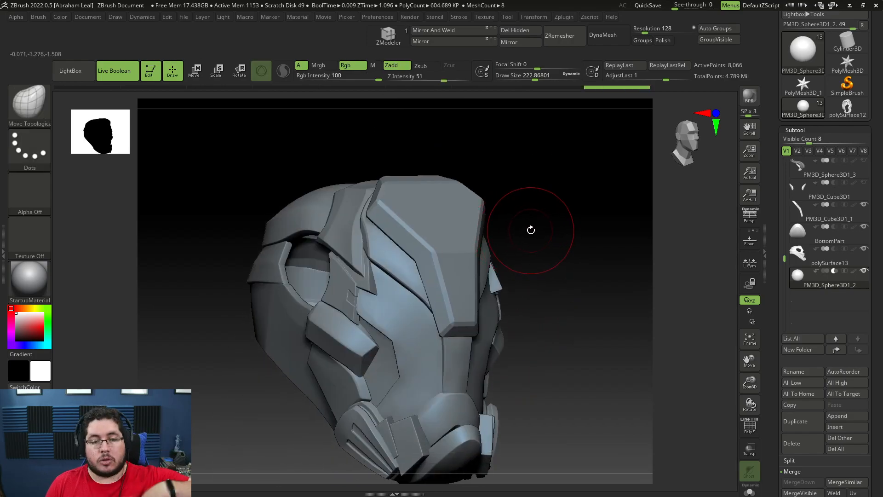
Choose the IMM Boolean brush with the Holes insert and reduce the draw size to about 83.
key(b)
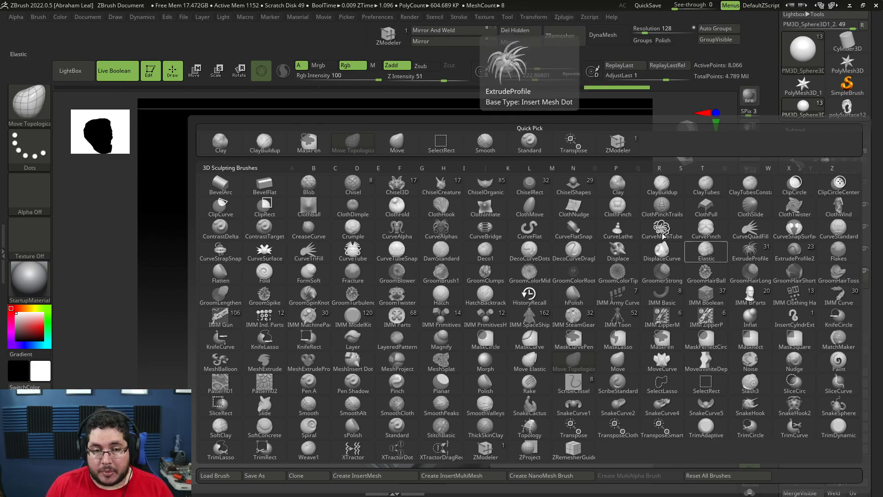
click(706, 297)
drag(614, 106, 755, 103)
drag(134, 116, 356, 116)
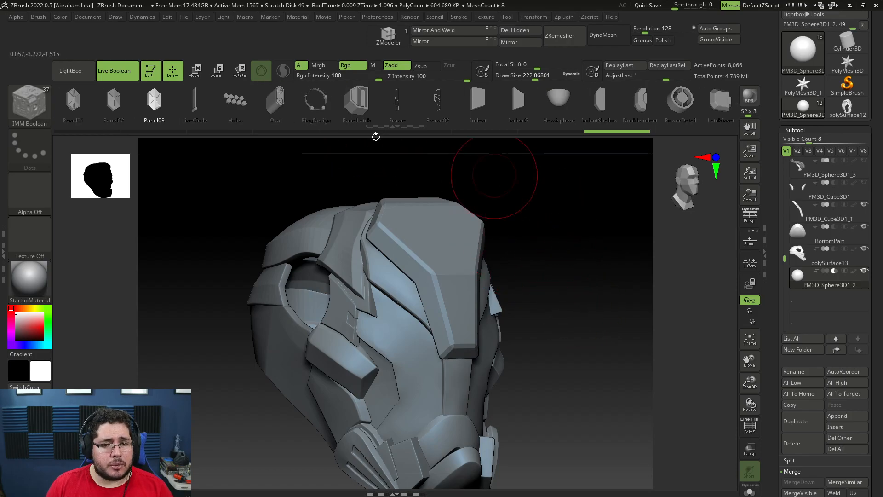
click(230, 104)
mouse_move(581, 311)
mouse_down()
mouse_move(564, 284)
mouse_move(571, 309)
mouse_move(565, 207)
mouse_move(548, 259)
mouse_up()
key(space)
drag(384, 195, 377, 195)
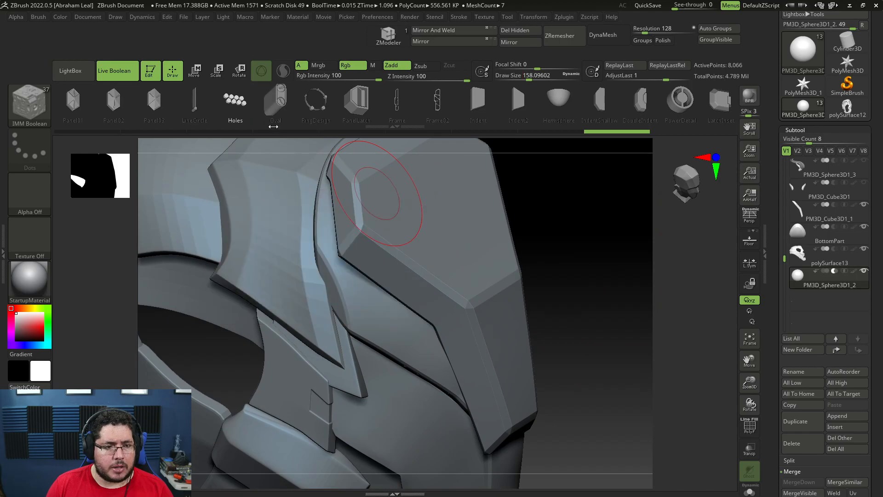
drag(620, 244, 627, 279)
key(space)
drag(402, 239, 391, 238)
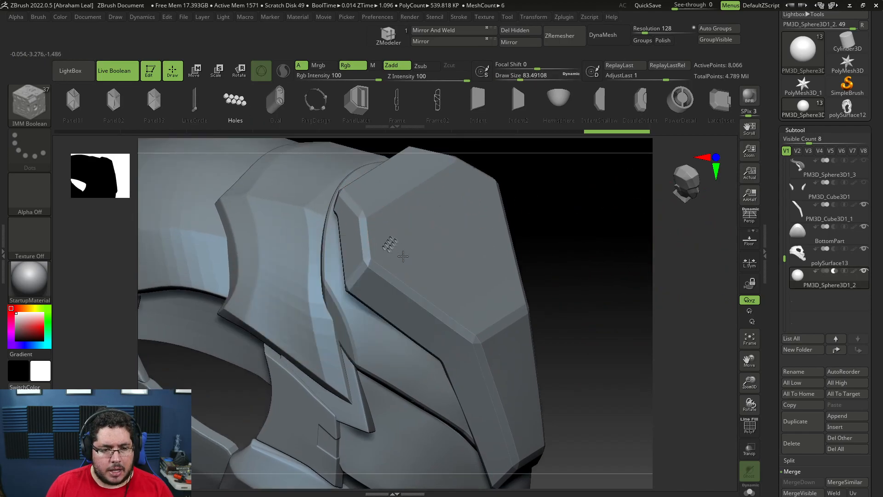
Try the Holes insert on the forehead plate, and undo the placement.
drag(593, 204, 205, 347)
alt+drag(204, 294, 189, 237)
drag(189, 236, 225, 294)
key(ctrl+z)
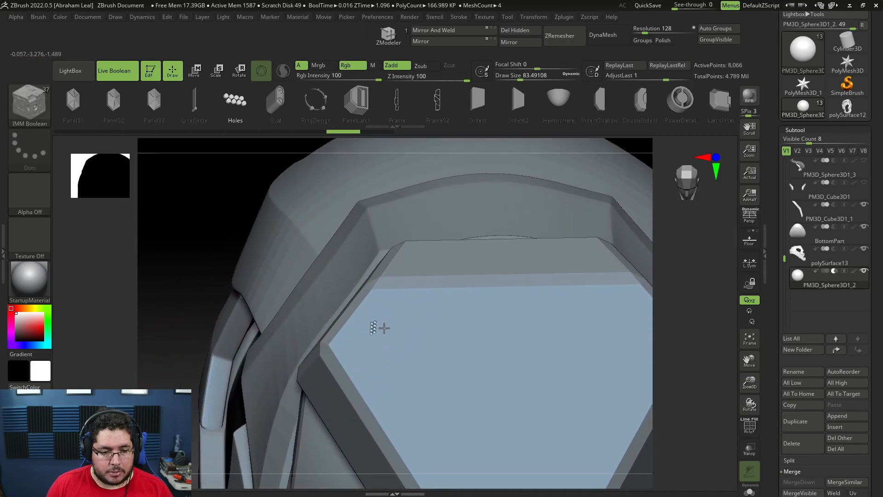
alt+drag(695, 320, 678, 349)
key(ctrl+z)
Cut mirrored Holes clusters into the forehead plate's upper corners and the small plates beside the mouth guard.
drag(494, 195, 405, 286)
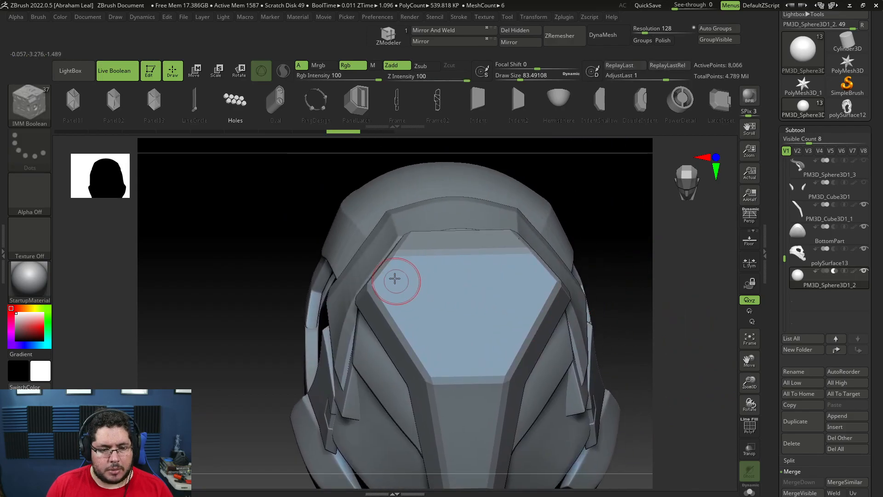
drag(517, 285, 465, 304)
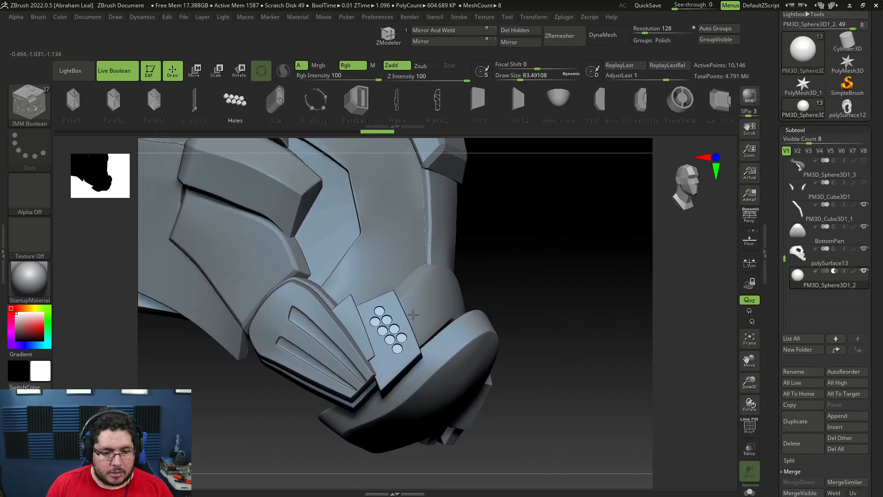
drag(416, 315, 417, 315)
Examine the hole clusters on the forehead plate and mouth guard plates from the front and side.
drag(598, 332, 545, 276)
shift+drag(564, 383, 566, 407)
drag(544, 359, 524, 356)
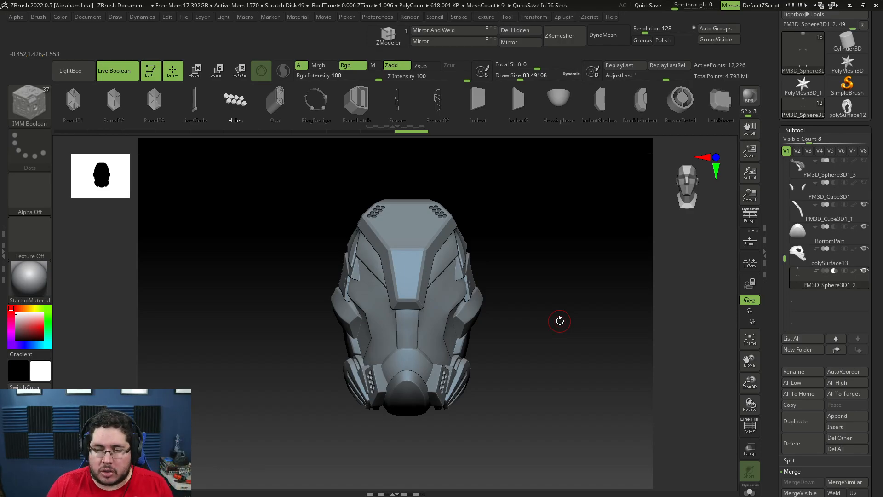
alt+drag(564, 340, 607, 348)
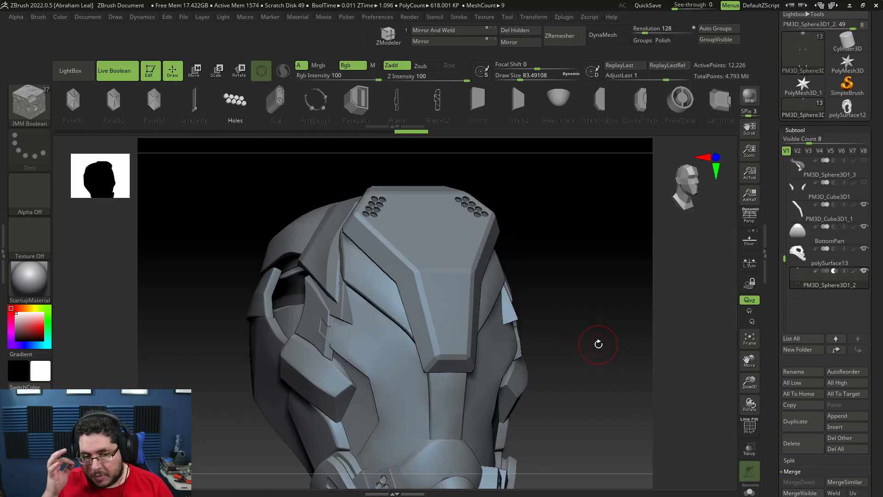
drag(572, 342, 476, 351)
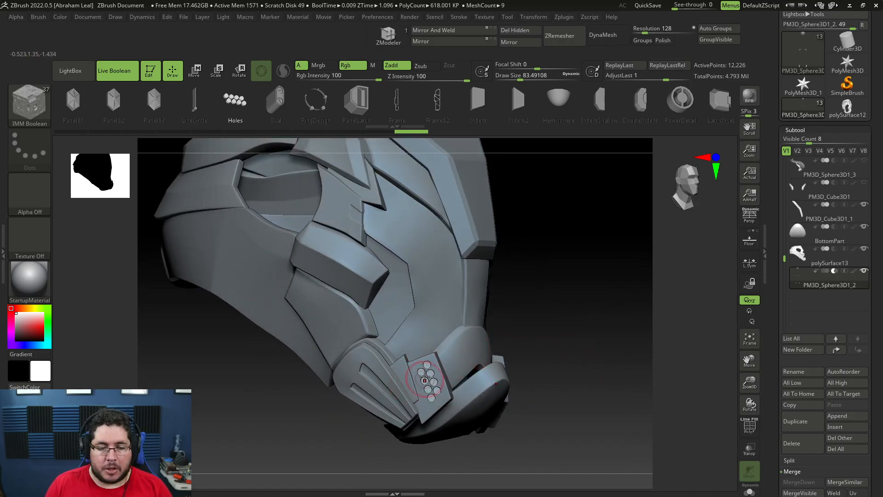
alt+drag(617, 318, 560, 209)
alt+drag(635, 216, 653, 226)
shift+drag(430, 350, 603, 353)
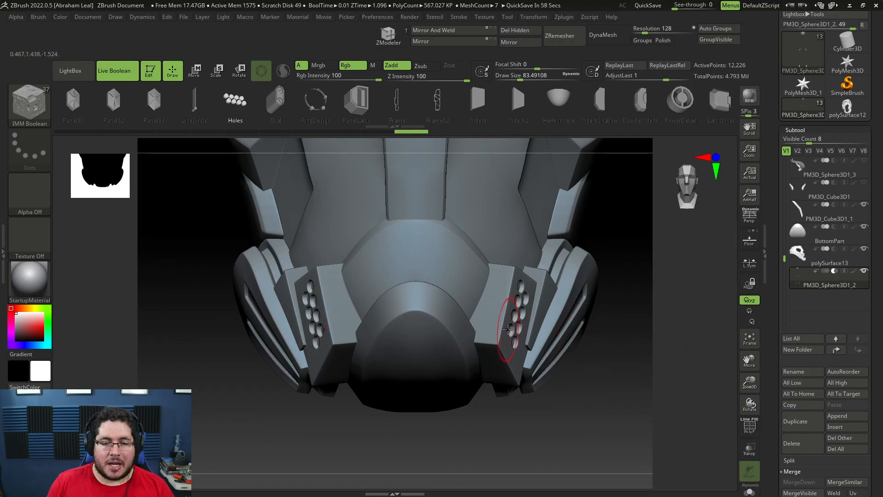
Try the DoubleIndent insert on the helmet plates, and undo the placements.
mouse_move(625, 208)
alt+mouse_down()
mouse_move(644, 317)
mouse_move(646, 275)
mouse_move(583, 357)
mouse_move(588, 300)
alt+mouse_up()
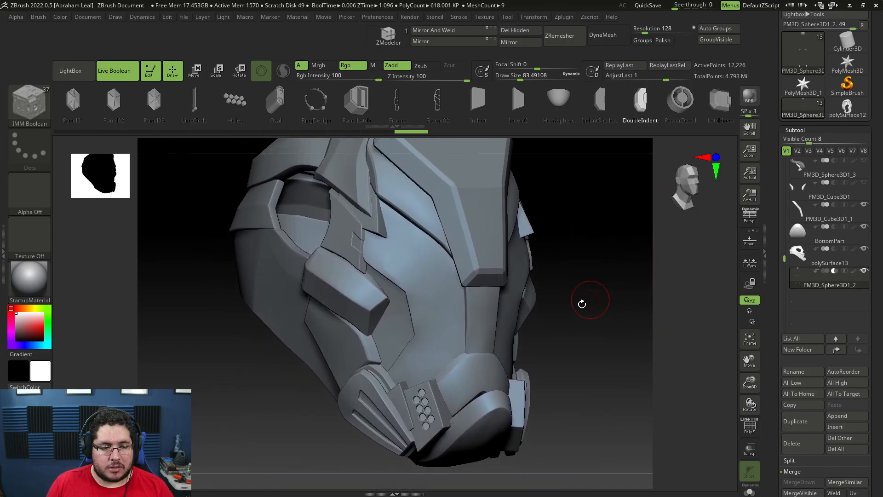
drag(294, 438, 307, 388)
drag(251, 415, 271, 407)
drag(369, 303, 338, 284)
key(ctrl+z)
key(ctrl+z)
alt+drag(557, 252, 549, 307)
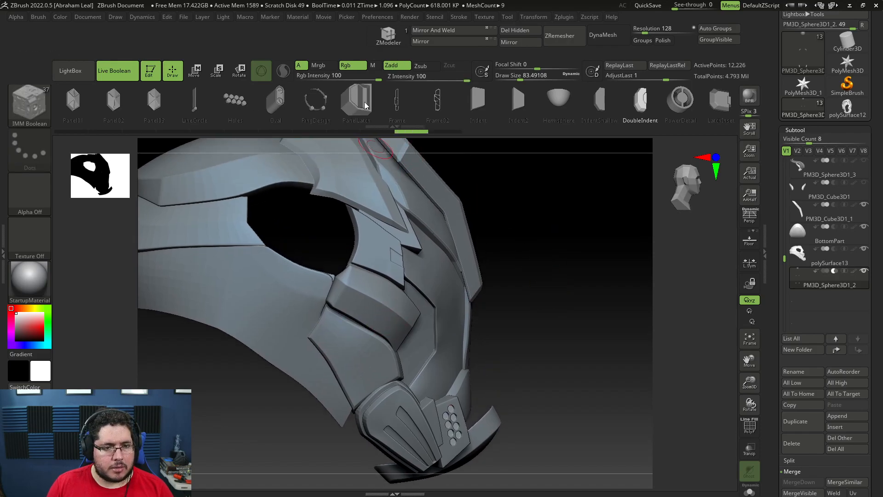
Choose the LineCircle insert, try it on the helmet plates, and undo the attempts.
click(195, 112)
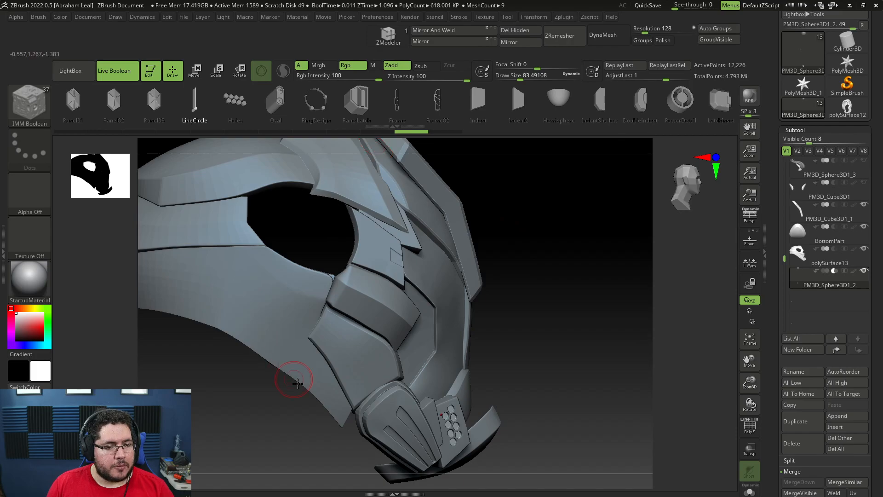
drag(224, 390, 235, 391)
key(ctrl+z)
mouse_move(592, 387)
mouse_down()
mouse_move(549, 392)
mouse_move(496, 368)
mouse_up()
key(ctrl+z)
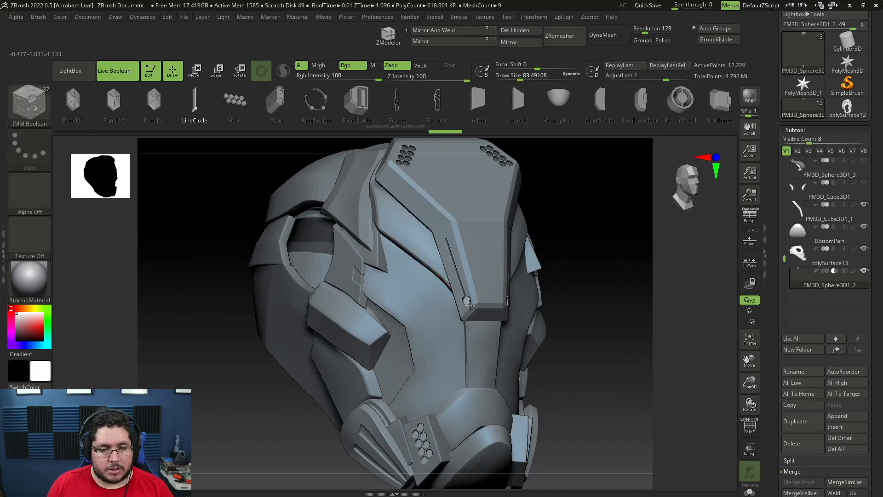
Cut mirrored LineCircle grooves into the forehead plate's upper side bevels, undoing the misplaced attempts.
drag(468, 303, 468, 304)
drag(613, 244, 551, 243)
drag(209, 356, 150, 373)
key(ctrl+z)
alt+drag(318, 306, 230, 346)
key(ctrl+z)
mouse_move(473, 265)
mouse_down()
mouse_move(502, 246)
mouse_move(497, 254)
mouse_up()
key(ctrl+z)
key(ctrl+z)
drag(557, 200, 578, 225)
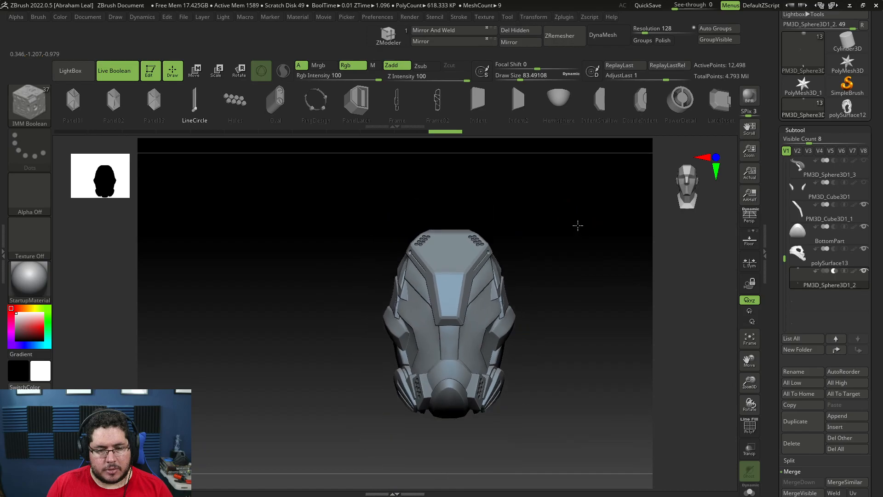
Try the OvalDetail insert on the helmet's side shell behind the cheek block, and undo the placements.
alt+drag(548, 321, 592, 232)
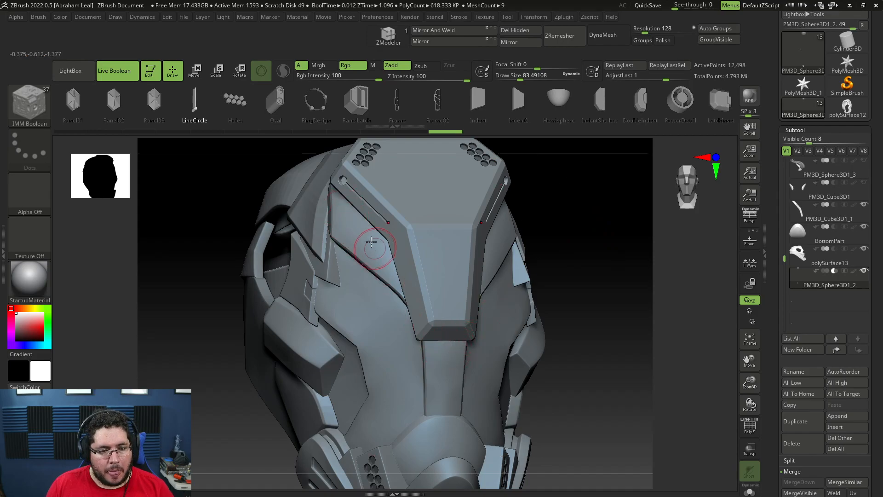
mouse_move(614, 122)
mouse_down()
mouse_move(447, 133)
mouse_move(199, 122)
mouse_up()
drag(549, 114, 320, 111)
click(502, 98)
drag(591, 236, 565, 242)
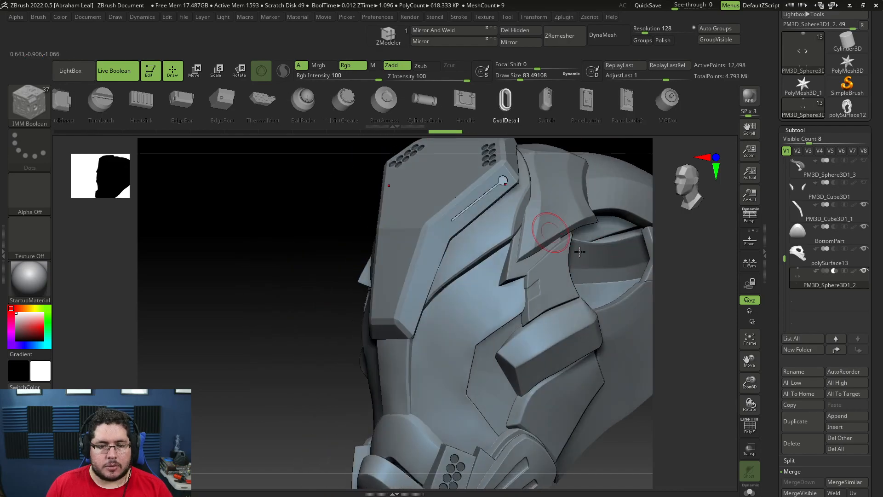
drag(625, 435, 481, 335)
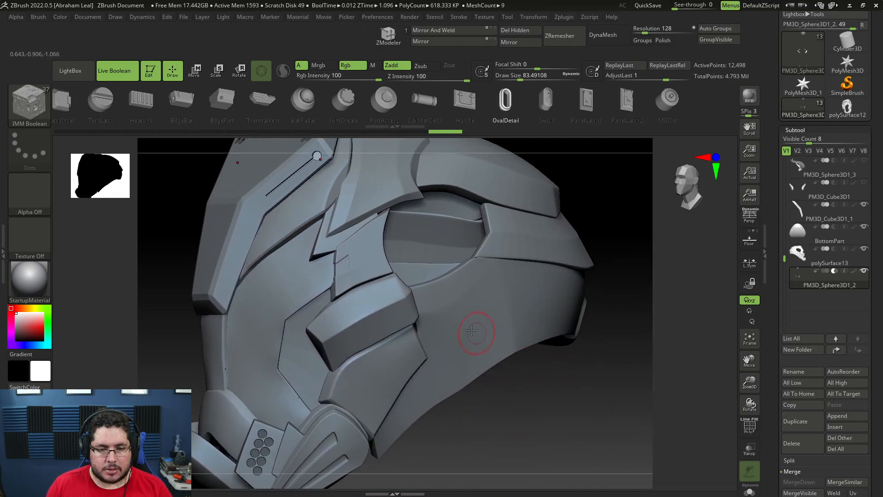
mouse_move(484, 294)
mouse_down()
mouse_move(498, 290)
mouse_move(490, 302)
mouse_up()
key(ctrl+z)
drag(493, 358, 497, 317)
key(ctrl+z)
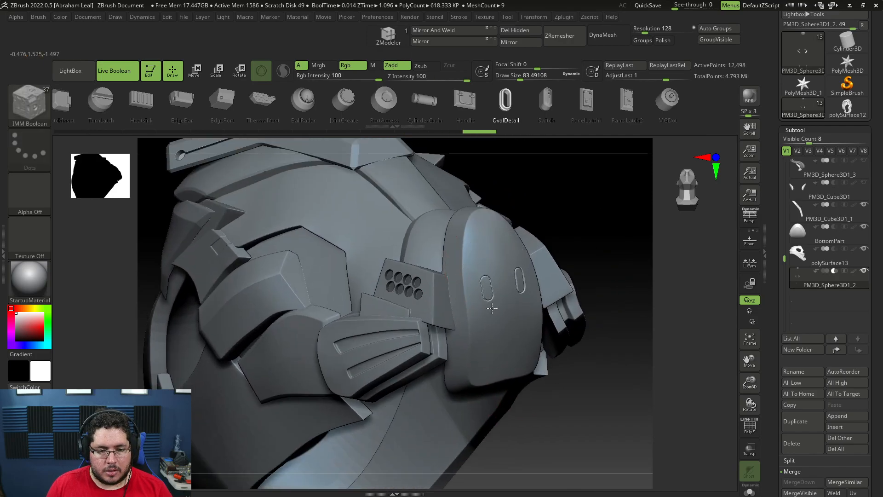
Try mirrored OvalDetail inserts on the front of the chin guard, and undo them.
drag(479, 252, 483, 268)
shift+drag(594, 386, 563, 347)
key(ctrl+z)
key(ctrl+z)
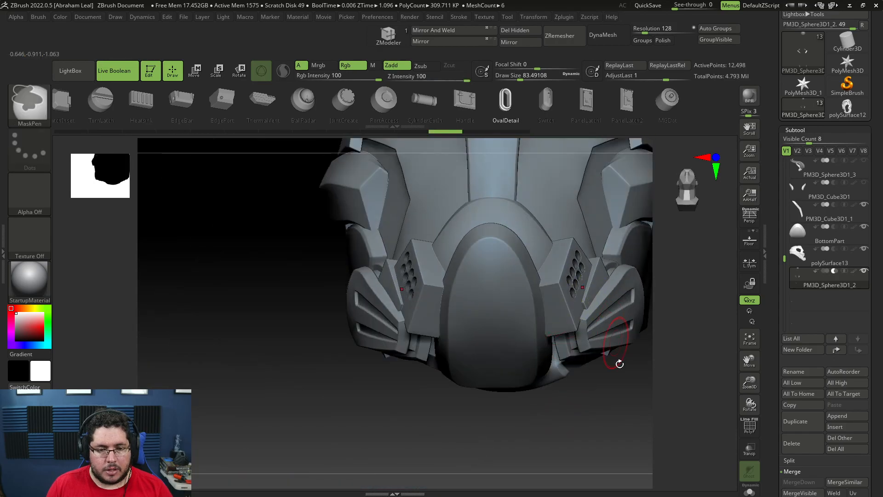
Insert a row of three MGDot details down the chin guard's centreline.
alt+drag(605, 404, 491, 436)
click(676, 109)
drag(598, 290, 589, 239)
drag(381, 308, 382, 308)
shift+drag(188, 355, 205, 361)
drag(400, 407, 406, 333)
drag(596, 305, 591, 332)
key(ctrl+z)
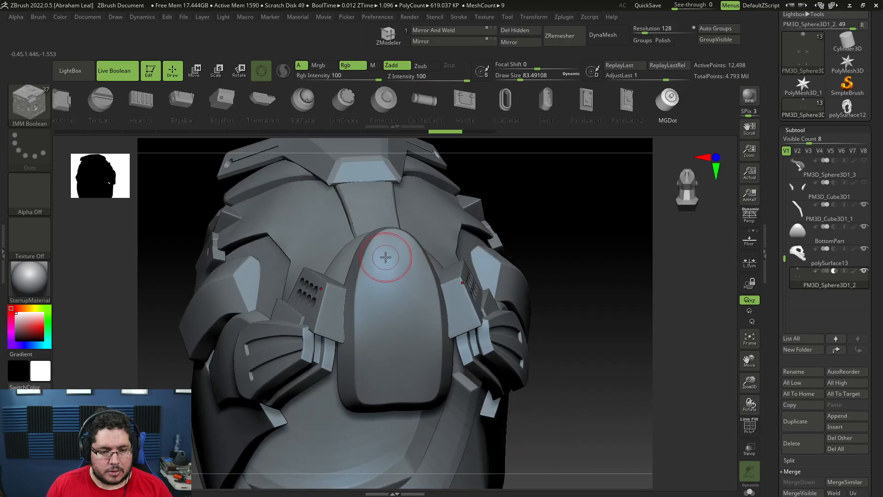
drag(395, 257, 407, 282)
drag(633, 236, 610, 207)
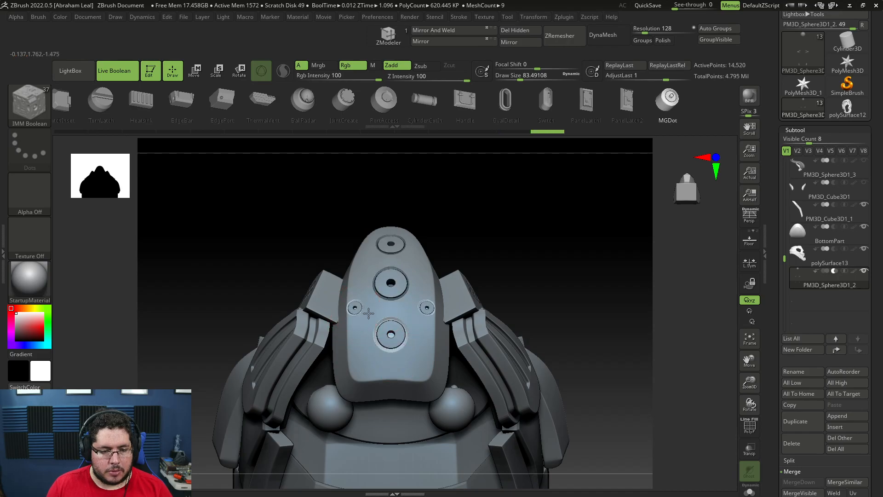
Add smaller mirrored MGDot pairs on both sides of the chin guard's centre row.
drag(374, 313, 375, 313)
drag(483, 241, 506, 292)
click(359, 253)
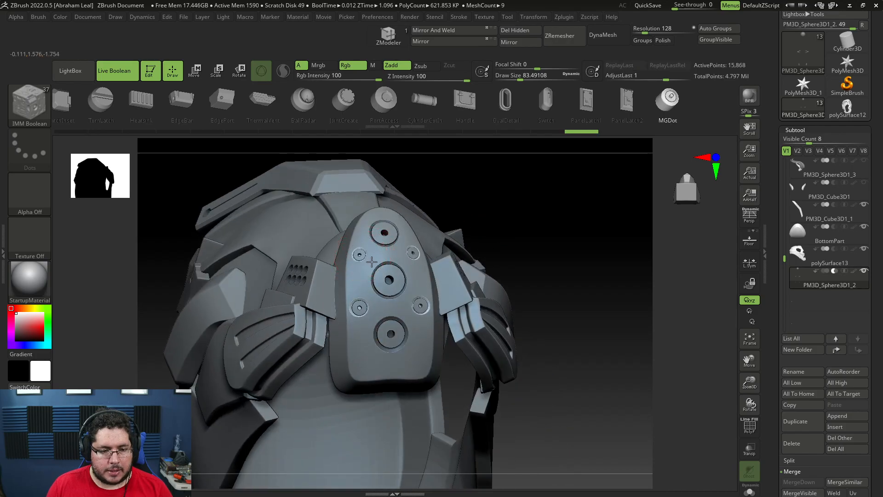
drag(526, 205, 369, 355)
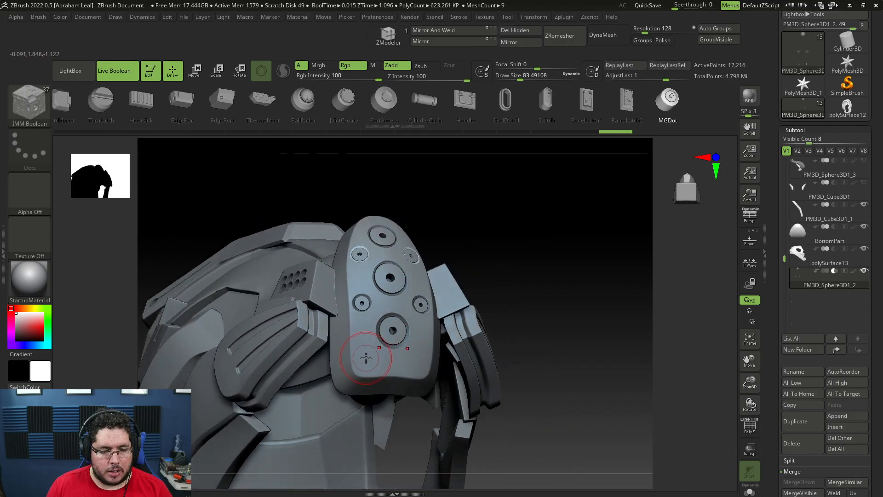
click(382, 357)
Undo all the MGDot details on the chin guard.
mouse_move(574, 241)
mouse_down()
mouse_move(565, 306)
mouse_move(605, 394)
mouse_move(606, 442)
mouse_move(617, 410)
mouse_move(609, 339)
mouse_move(617, 305)
mouse_move(577, 296)
mouse_move(556, 442)
mouse_move(577, 297)
mouse_move(578, 367)
mouse_move(556, 345)
mouse_up()
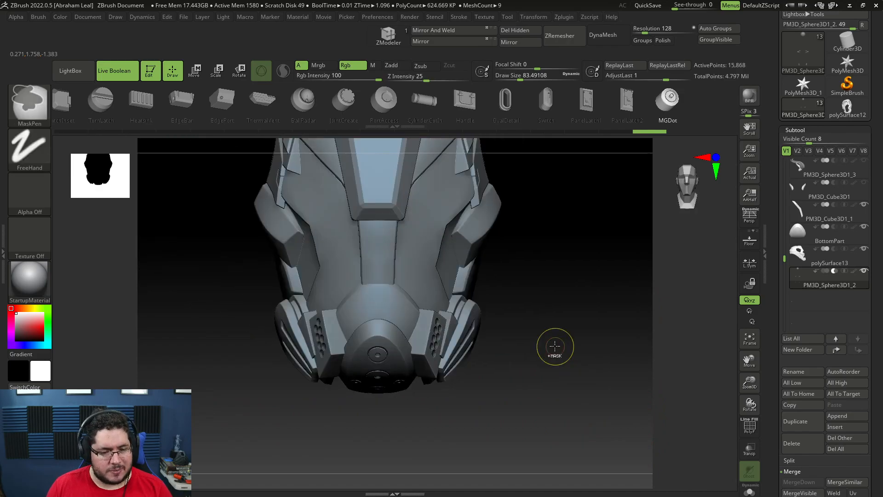
key(ctrl+z)
key(ctrl+z)
drag(554, 439, 571, 367)
key(ctrl+z)
key(ctrl+z)
key(ctrl+z)
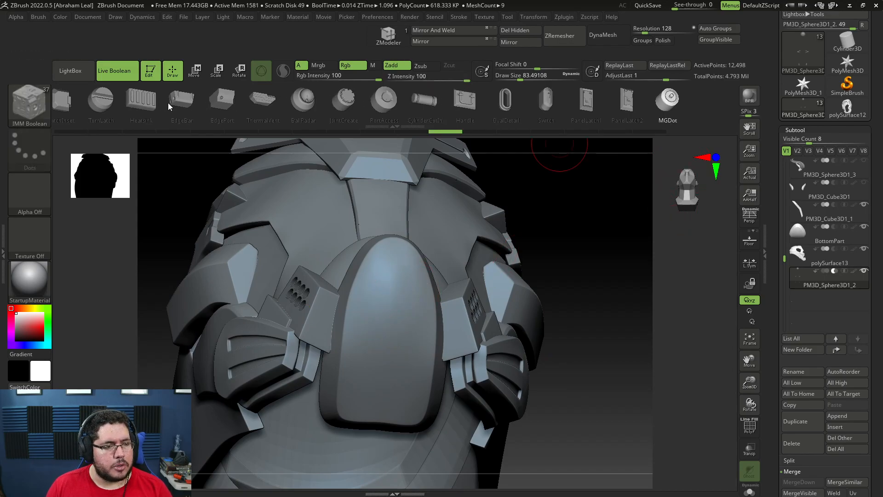
Insert a mirrored ThermalVent cut-in on the side face of the raised cheek blocks.
click(261, 99)
drag(622, 258, 653, 251)
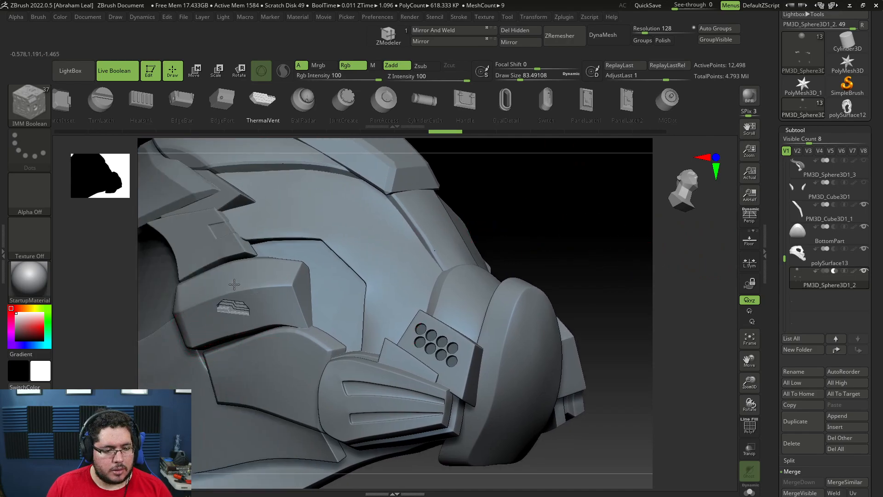
drag(233, 278, 218, 270)
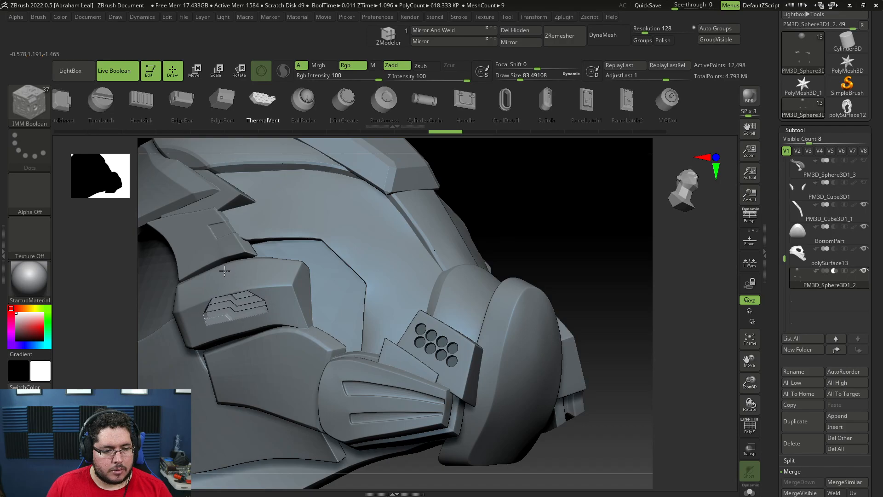
drag(603, 157, 487, 390)
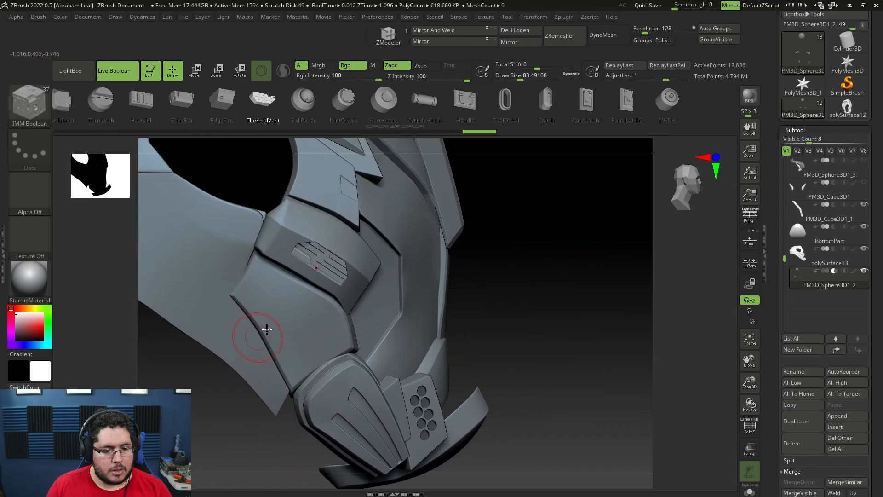
Try a Heatsink insert at the upper corner of the jaw side panel, and undo it.
click(141, 99)
drag(256, 289, 274, 297)
key(ctrl+z)
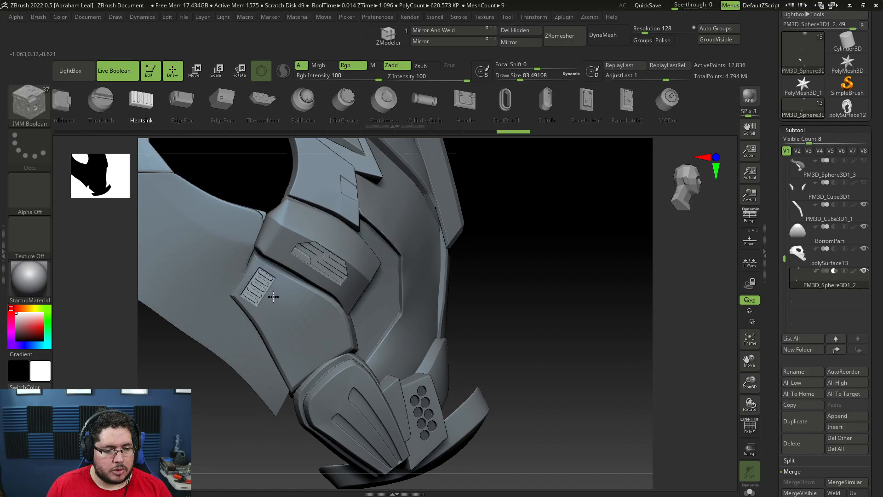
key(ctrl+z)
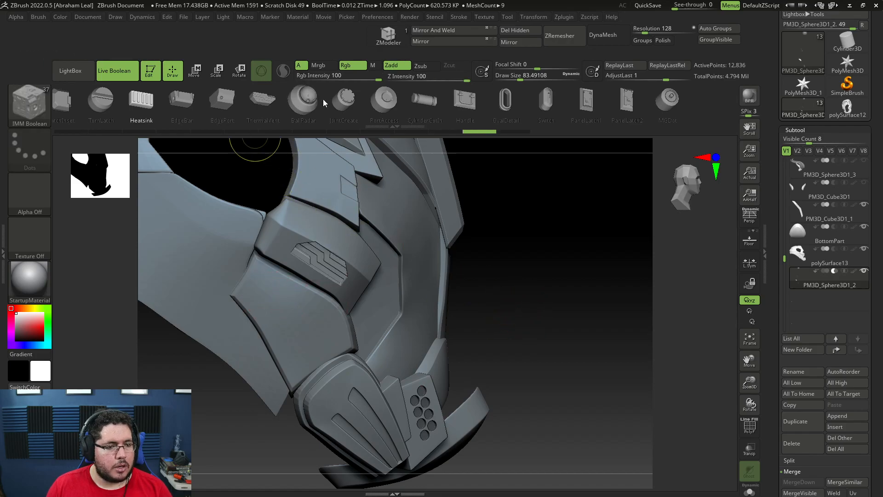
Insert mirrored TurnLatch details at two corners of the jaw side panels and a larger pair on the upper face panels beside the forehead plate.
click(100, 100)
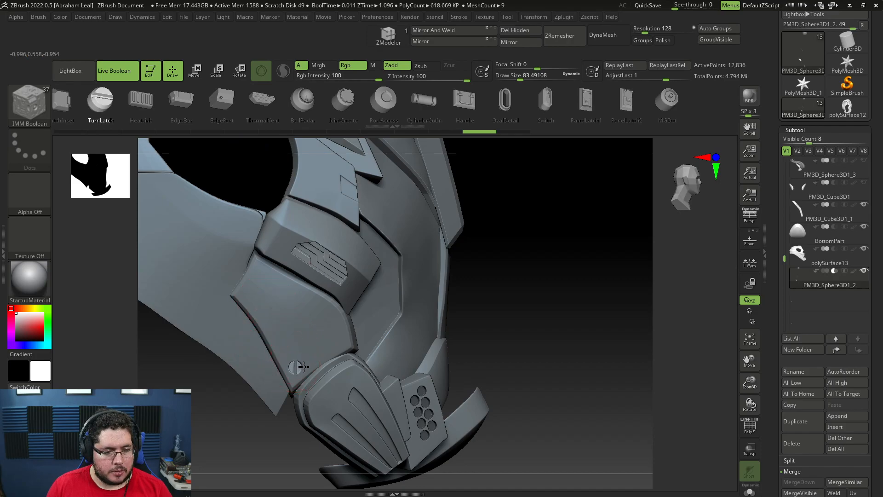
drag(303, 367, 303, 365)
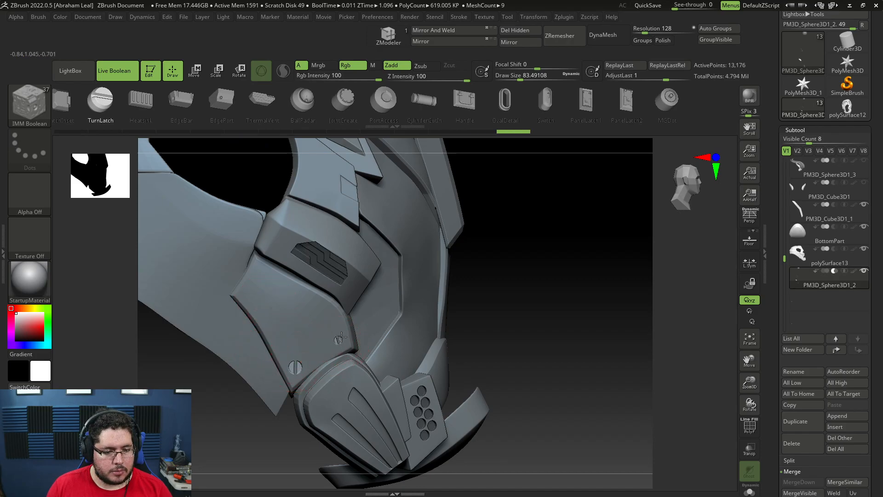
drag(337, 332, 338, 331)
mouse_move(598, 349)
alt+mouse_down()
mouse_move(605, 289)
mouse_move(580, 351)
mouse_move(533, 343)
mouse_move(603, 394)
mouse_move(556, 480)
alt+mouse_up()
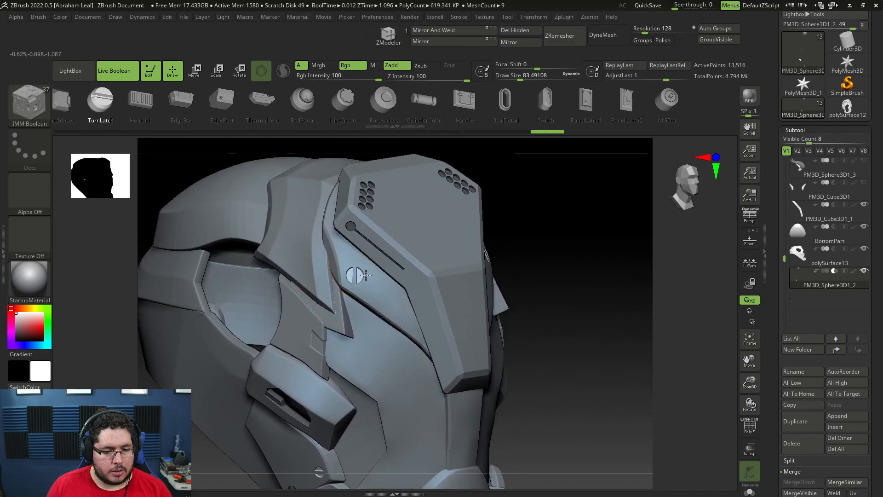
drag(366, 275, 366, 275)
Insert a mirrored EdgeBar cut-in on the front facets of the raised cheek blocks, undoing and redrawing it to fit.
mouse_move(592, 283)
shift+mouse_down()
mouse_move(599, 297)
mouse_move(601, 284)
mouse_move(580, 332)
mouse_move(629, 321)
mouse_move(523, 325)
shift+mouse_up()
mouse_move(597, 342)
mouse_down()
mouse_move(633, 333)
mouse_move(559, 374)
mouse_move(599, 349)
mouse_move(595, 338)
mouse_up()
drag(552, 250, 448, 333)
drag(204, 106, 323, 103)
click(323, 104)
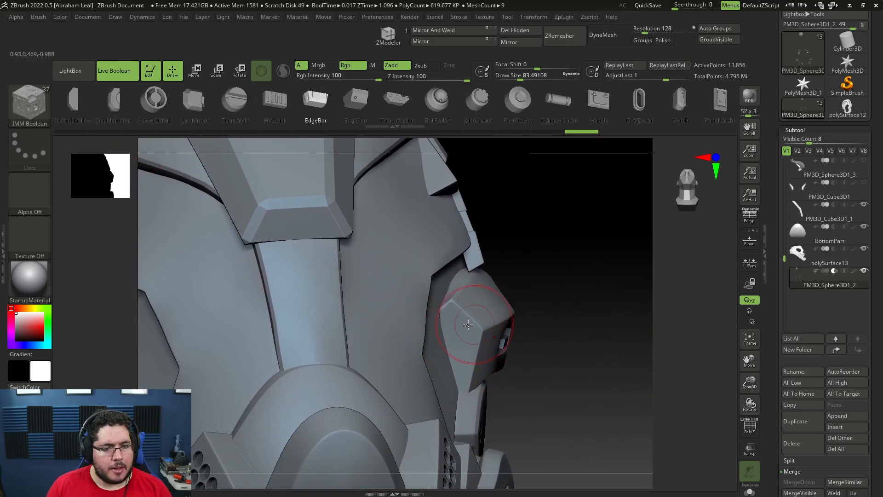
drag(478, 330, 477, 329)
key(ctrl+z)
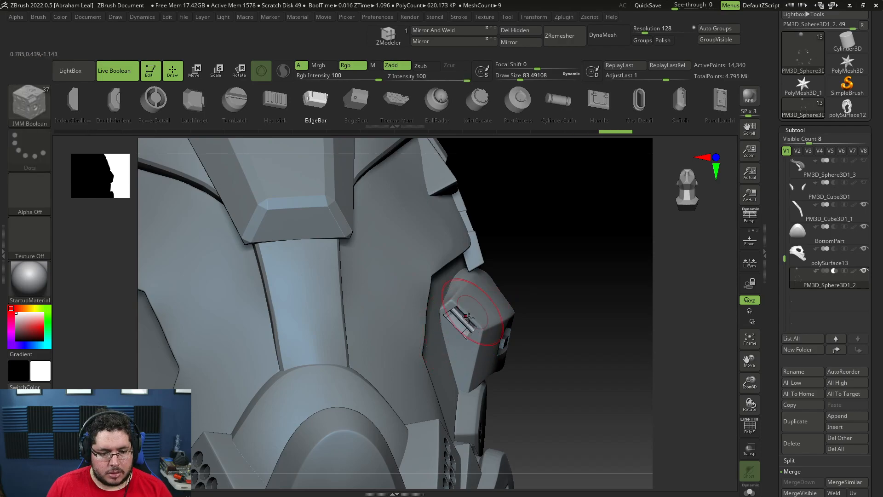
key(ctrl+z)
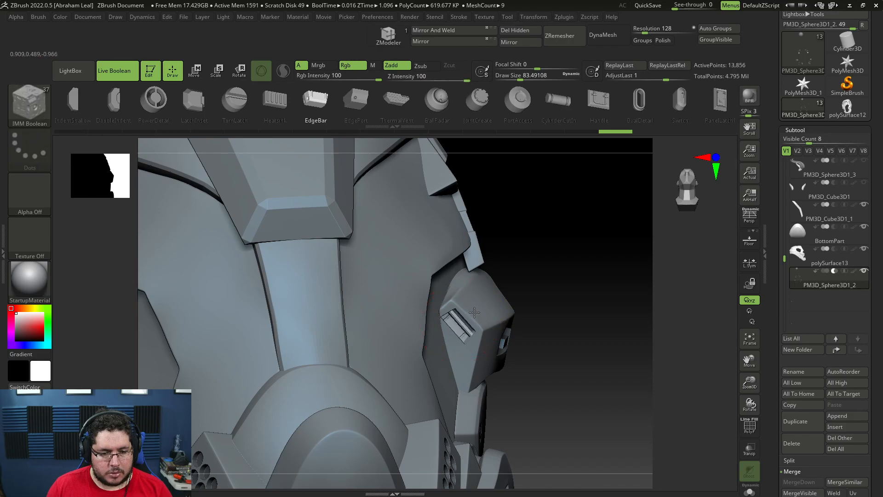
Insert a mirrored CylinderCutIn detail at the lower back of the helmet after undoing a first attempt.
alt+drag(523, 286, 543, 356)
mouse_move(543, 357)
alt+mouse_down()
mouse_move(633, 404)
mouse_move(552, 309)
mouse_move(552, 359)
alt+mouse_up()
click(558, 102)
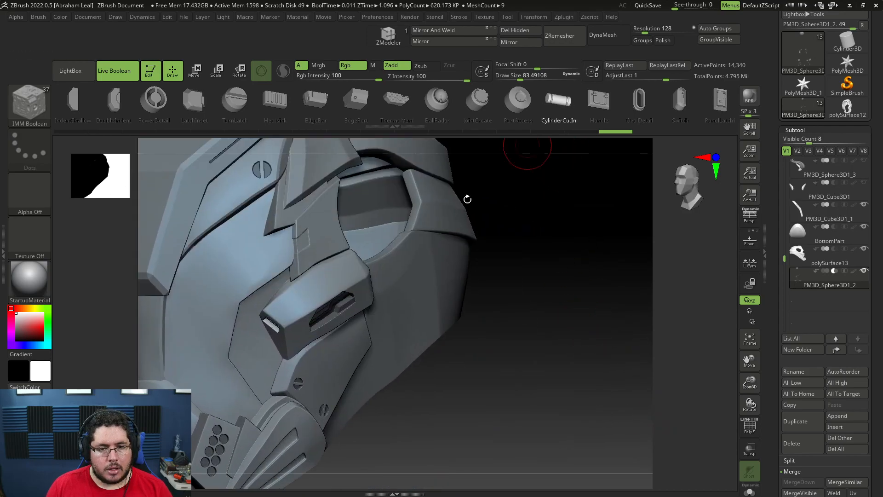
key(ctrl+z)
alt+drag(429, 361, 589, 279)
drag(465, 353, 517, 435)
mouse_move(548, 335)
mouse_down()
mouse_move(562, 371)
mouse_move(471, 309)
mouse_move(494, 307)
mouse_up()
mouse_move(603, 416)
mouse_down()
mouse_move(650, 418)
mouse_move(628, 341)
mouse_move(469, 360)
mouse_move(506, 311)
mouse_up()
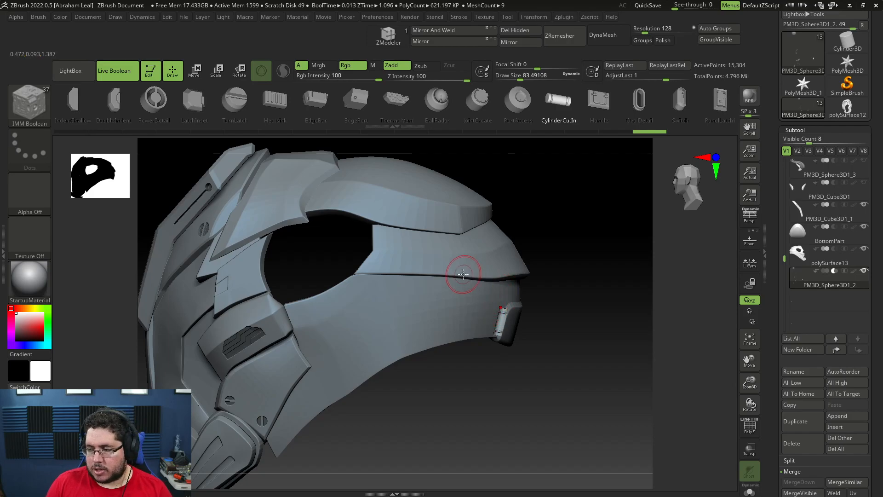
Insert mirrored PowerDetail pairs above and below the eye openings, plus a smaller pair on the brow side plates at draw size about 44.
drag(566, 213, 539, 272)
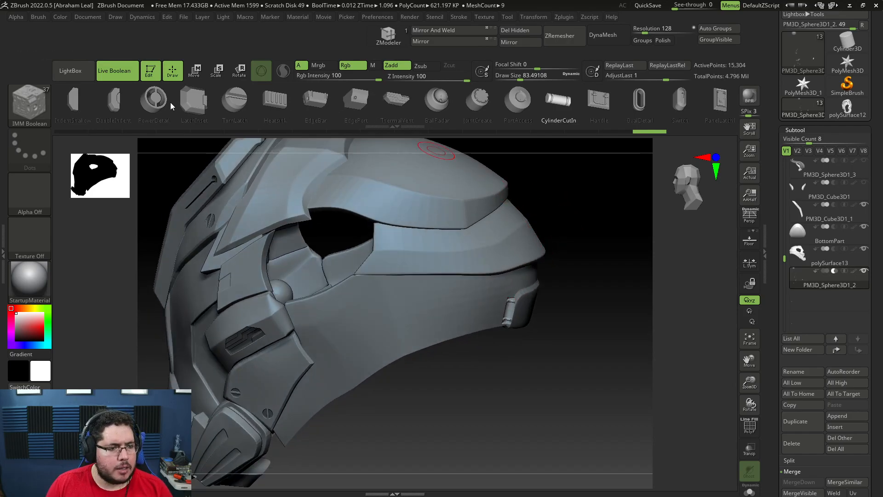
click(118, 101)
click(197, 103)
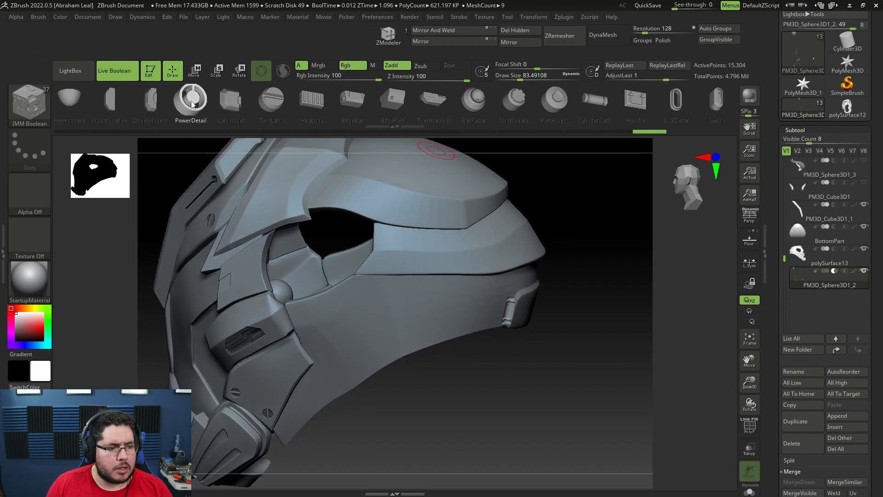
click(332, 189)
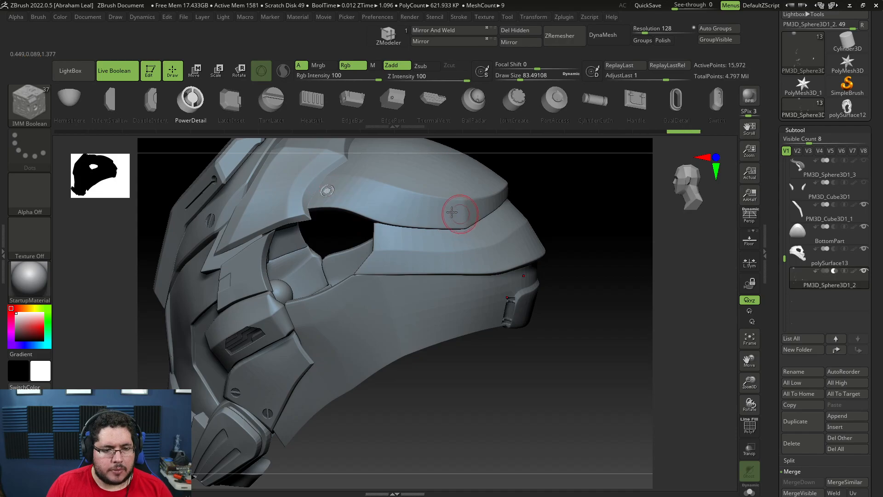
drag(613, 262, 680, 263)
alt+drag(680, 263, 717, 314)
key(space)
drag(330, 249, 321, 249)
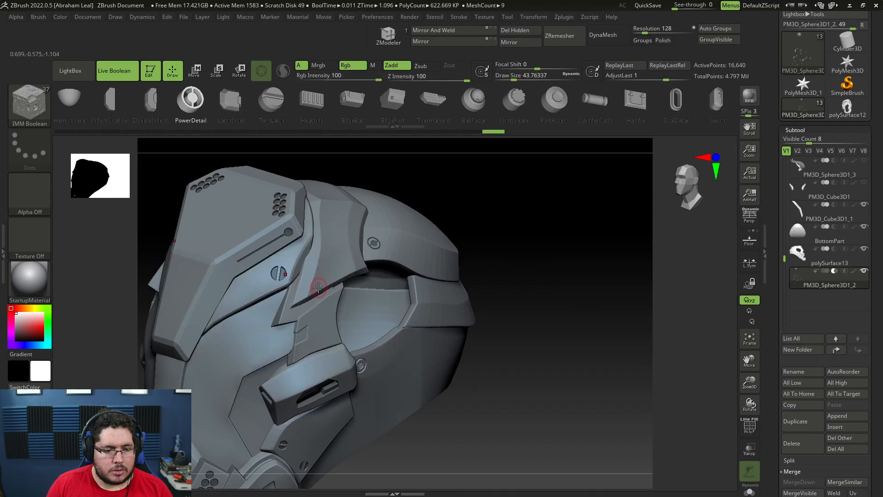
Try another mirrored PowerDetail pair higher on the brow plate, undoing and redrawing it.
mouse_move(498, 207)
mouse_down()
mouse_move(518, 258)
mouse_move(328, 257)
mouse_move(334, 251)
mouse_up()
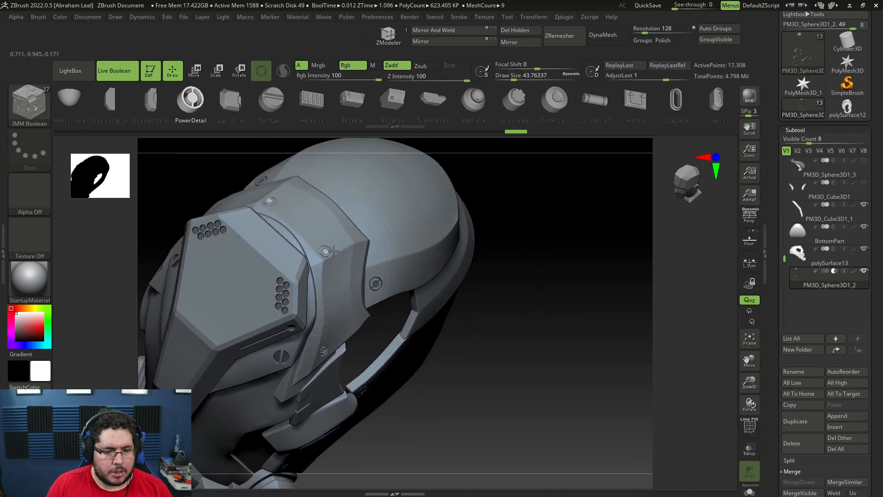
key(ctrl+z)
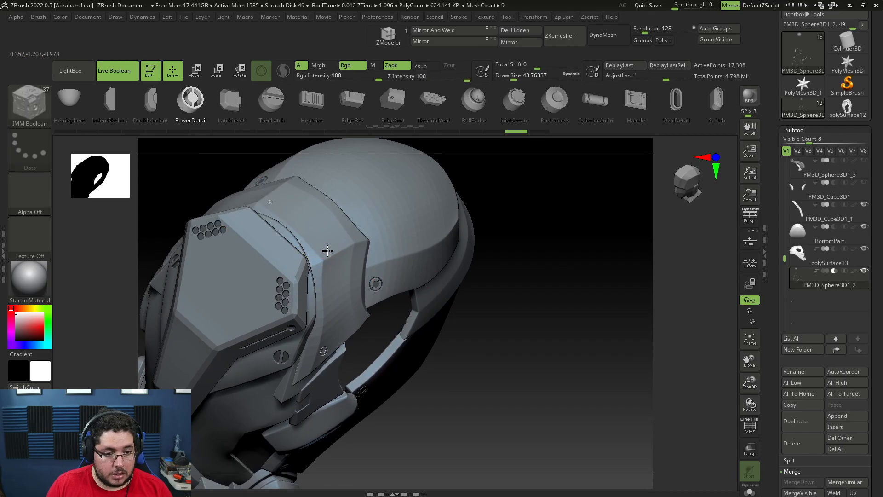
drag(331, 251, 331, 252)
drag(533, 329, 443, 339)
alt+drag(443, 339, 545, 255)
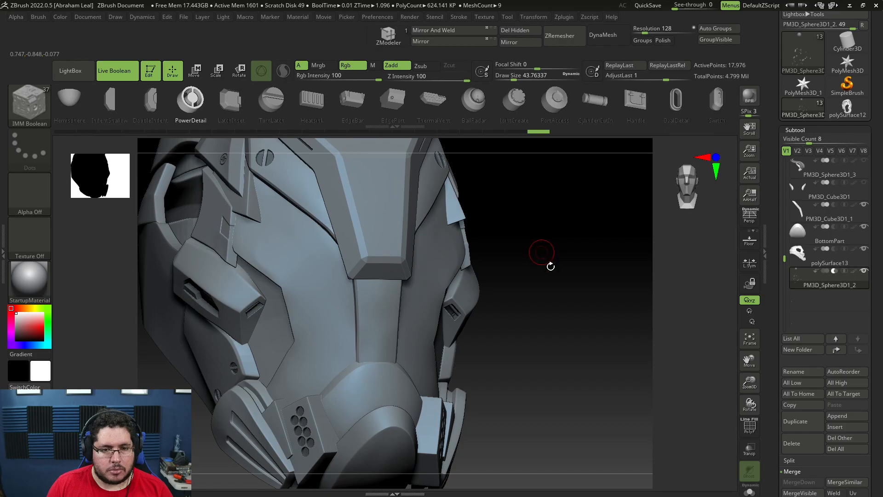
Try Frame02 inserts in several sizes along the nose bridge, and undo them.
drag(251, 110, 372, 101)
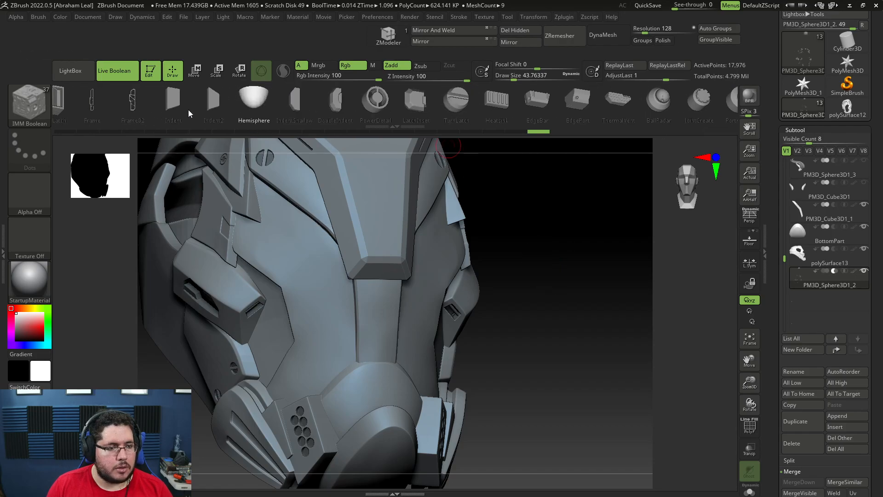
click(133, 98)
drag(329, 251, 325, 396)
key(ctrl+z)
drag(381, 278, 385, 363)
key(ctrl+z)
mouse_move(381, 276)
mouse_down()
mouse_move(356, 371)
mouse_move(362, 387)
mouse_up()
alt+drag(482, 402, 542, 314)
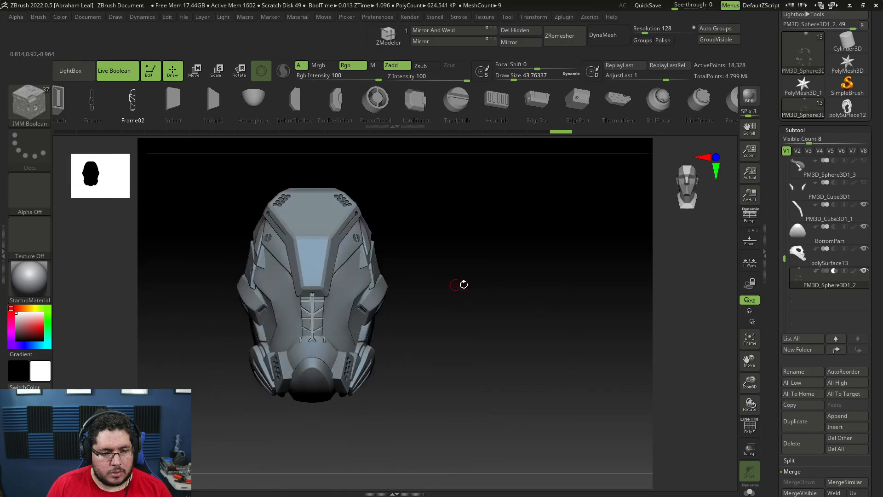
alt+drag(457, 285, 543, 334)
key(ctrl+z)
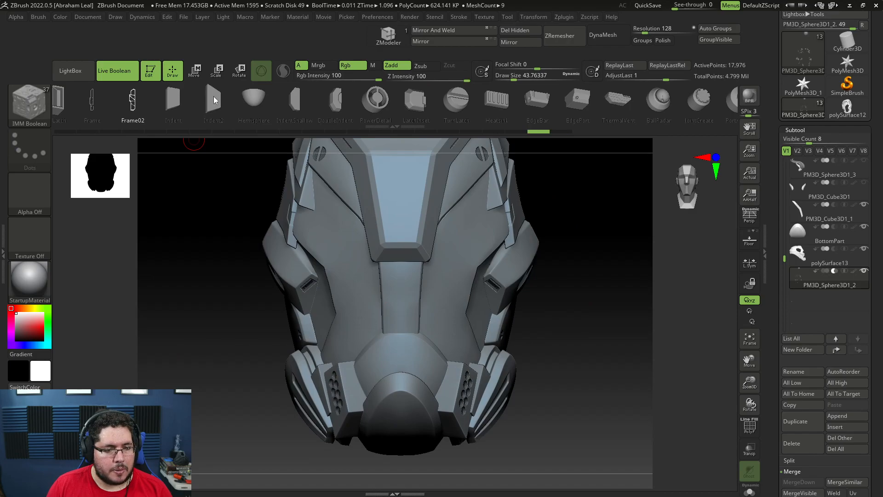
Try several more cut-in inserts around the cheek panels.
drag(126, 325, 159, 384)
drag(318, 315, 337, 336)
mouse_move(336, 303)
mouse_down()
mouse_move(339, 335)
mouse_move(329, 346)
mouse_move(314, 336)
mouse_up()
drag(319, 266, 338, 255)
mouse_move(308, 247)
mouse_down()
mouse_move(317, 233)
mouse_move(317, 259)
mouse_up()
alt+drag(522, 278, 568, 346)
Undo the trial cheek inserts and the last PowerDetail pair on the upper brow plate.
key(ctrl+z)
key(ctrl+z)
key(ctrl+z)
key(ctrl+z)
key(ctrl+z)
key(ctrl+z)
key(ctrl+z)
key(ctrl+z)
key(ctrl+z)
key(ctrl+z)
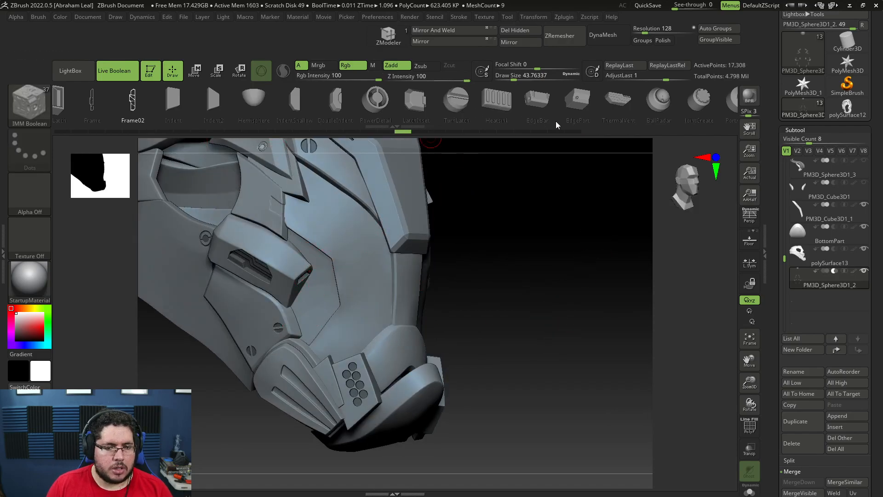
Try LatchInset inserts on the narrow panel in front of the eye opening, and undo them.
click(415, 100)
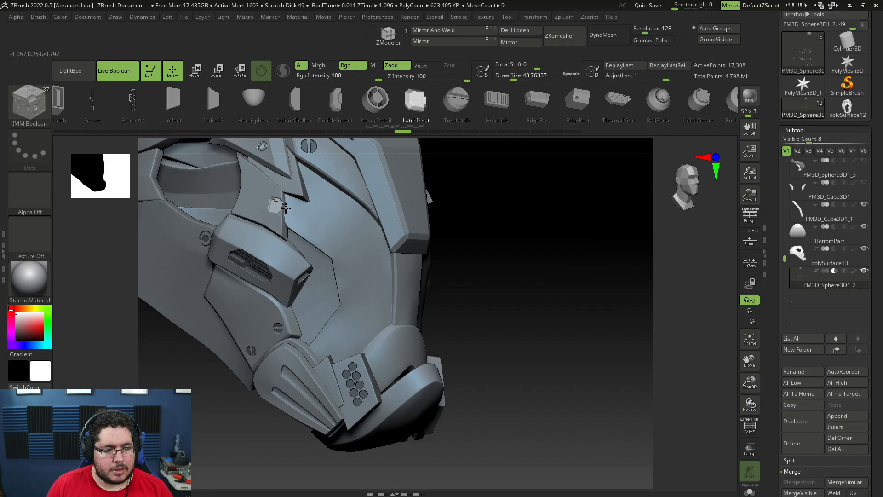
drag(272, 216, 272, 217)
key(ctrl+z)
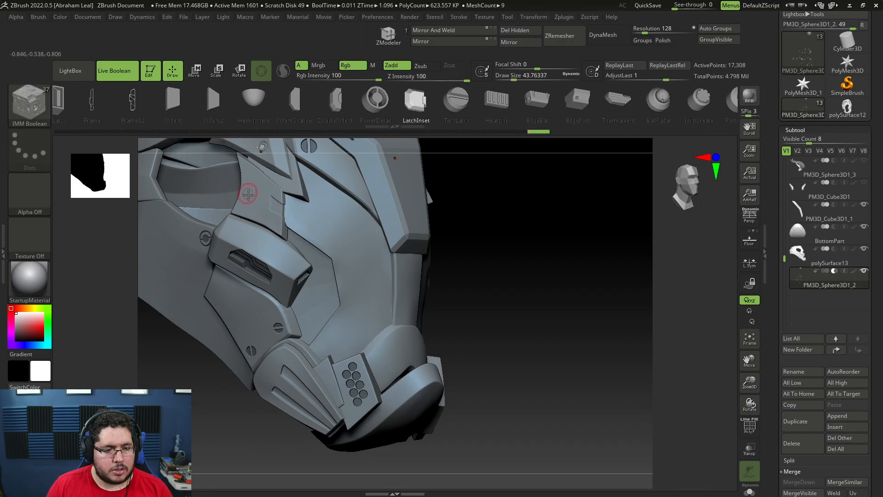
drag(260, 173, 249, 179)
drag(233, 209, 238, 220)
drag(498, 292, 680, 315)
key(ctrl+z)
Try a LatchInset insert on the helmet's lower rear side panel, and undo it.
drag(299, 306, 324, 311)
key(ctrl+z)
key(ctrl+z)
alt+drag(306, 365, 282, 349)
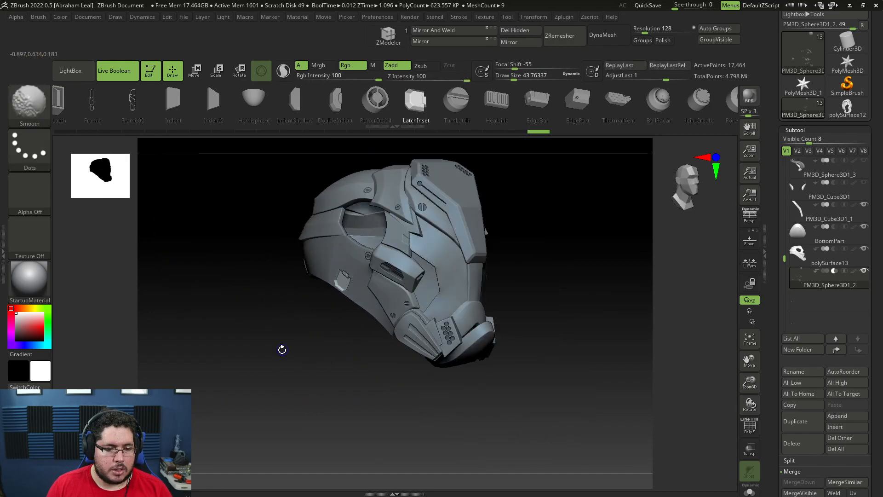
shift+drag(596, 275, 514, 283)
drag(533, 342, 571, 334)
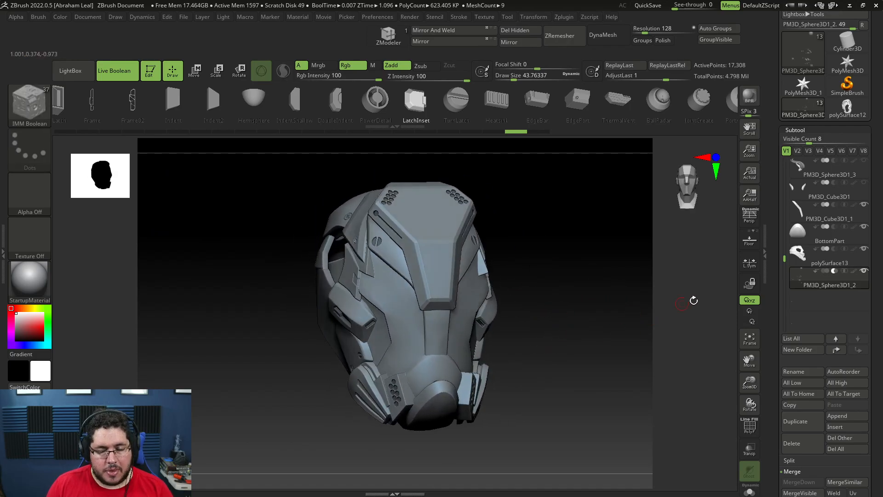
Generate the boolean mesh from the visible helmet subtools and their subtractive details.
scroll(871, 358, down, 2)
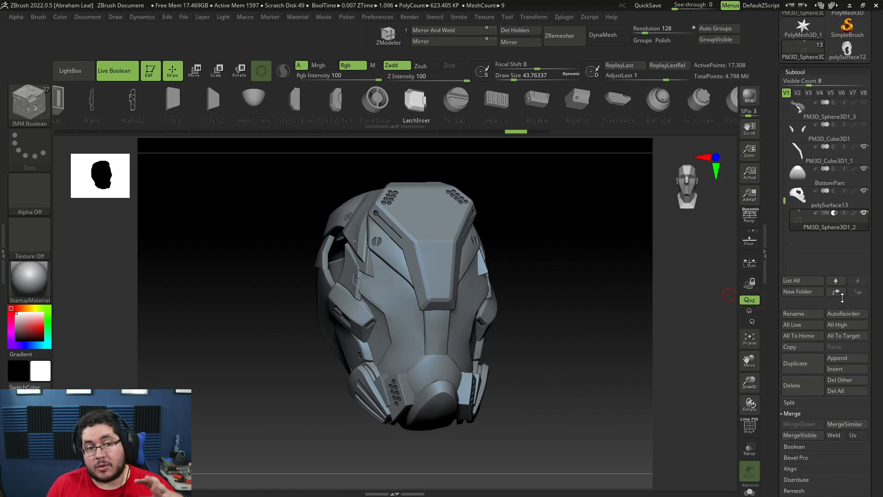
scroll(850, 338, down, 4)
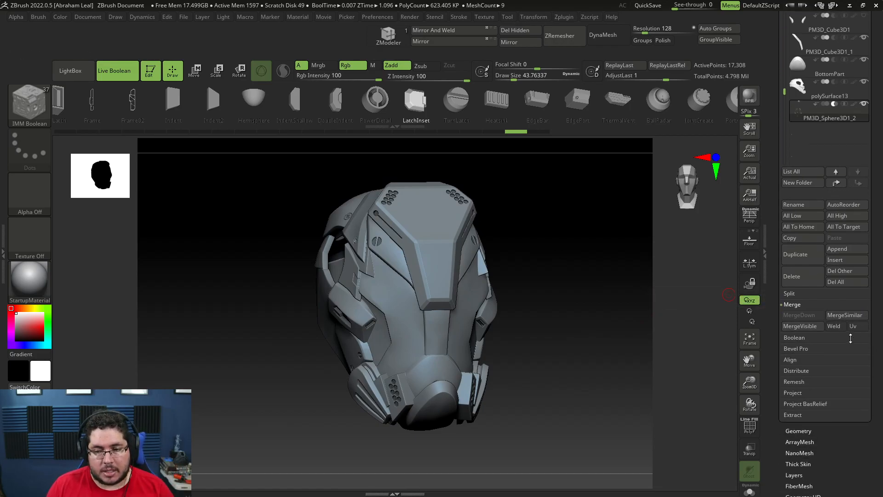
click(796, 339)
click(809, 324)
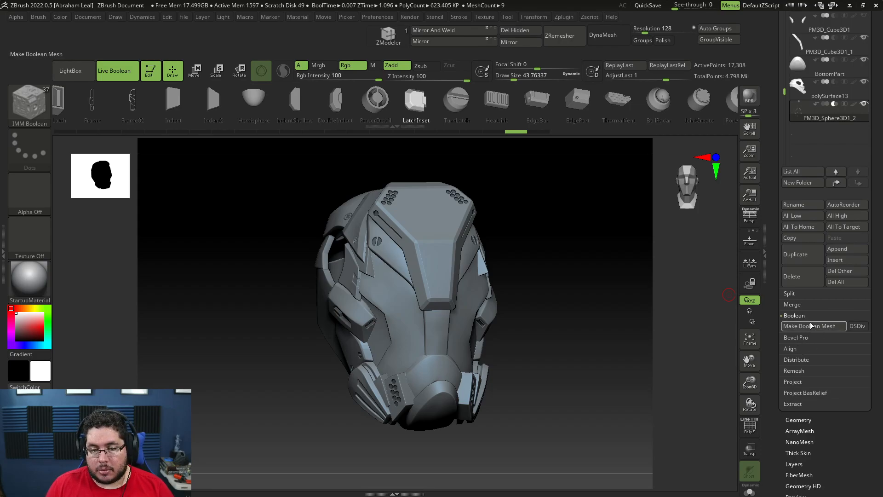
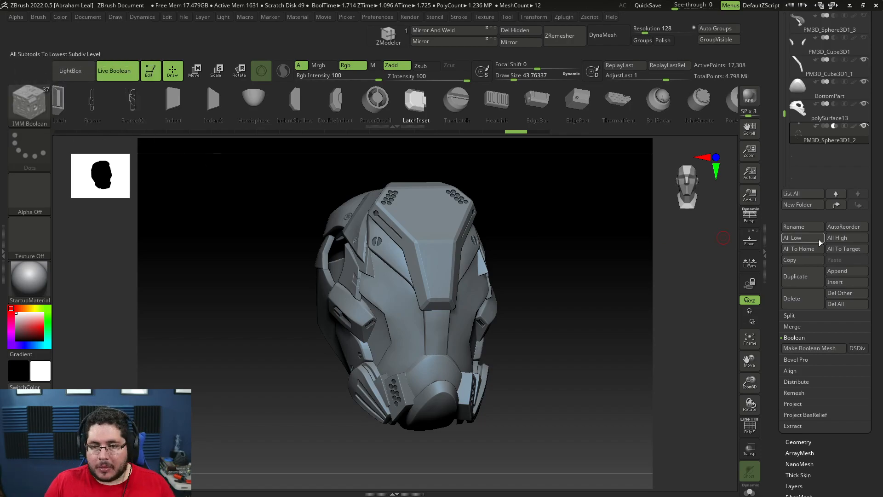
Switch to the generated UMesh_PM3D_Sphere3D1 tool and inspect the cut details around the crown and eye opening.
scroll(869, 206, up, 5)
click(805, 195)
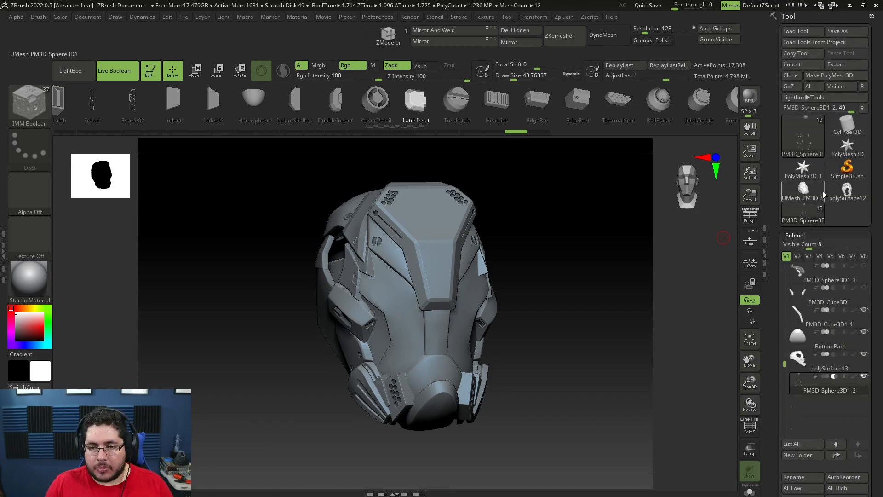
drag(569, 281, 673, 333)
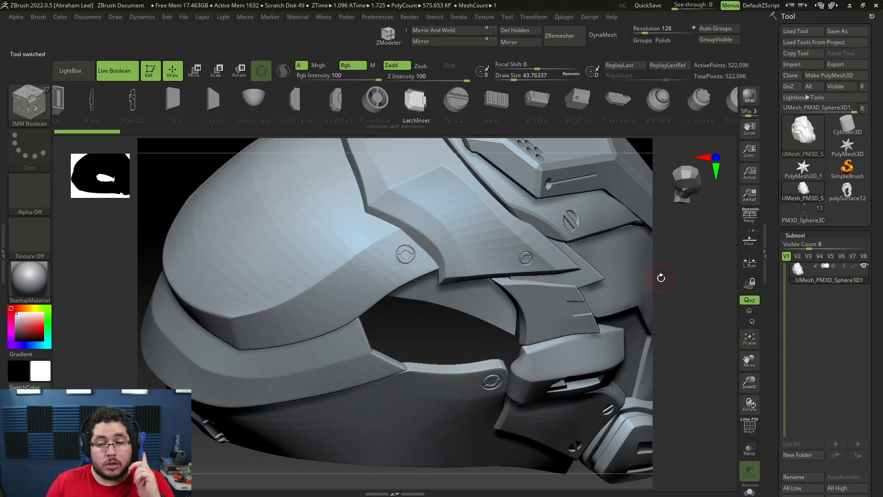
drag(665, 246, 570, 193)
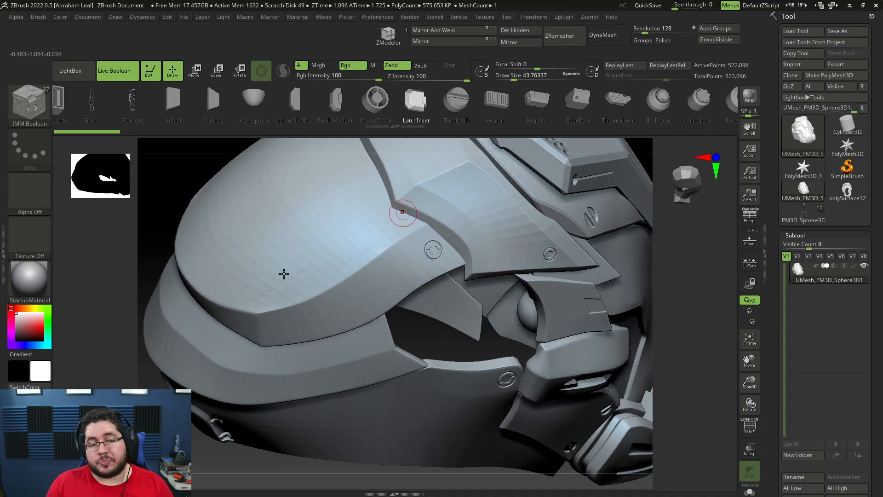
Switch back to the original multi-subtool helmet tool and subdivide the polySurface13 subtool.
click(805, 209)
alt+click(463, 206)
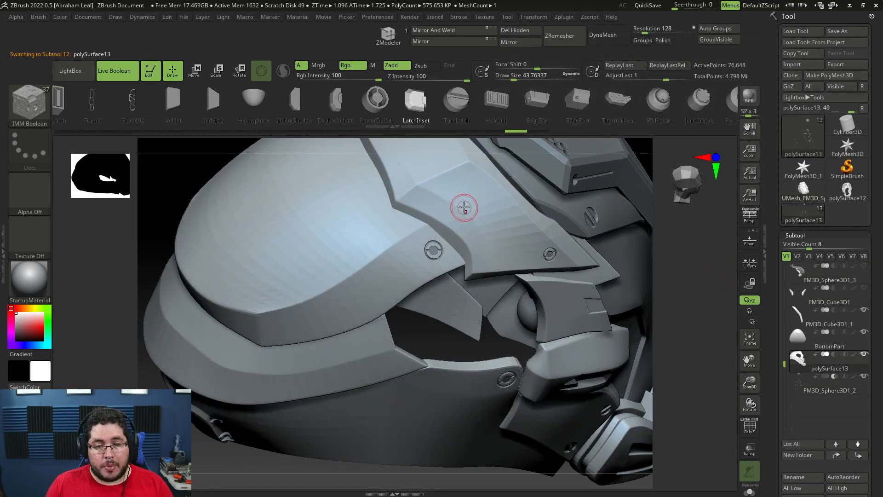
key(ctrl+d)
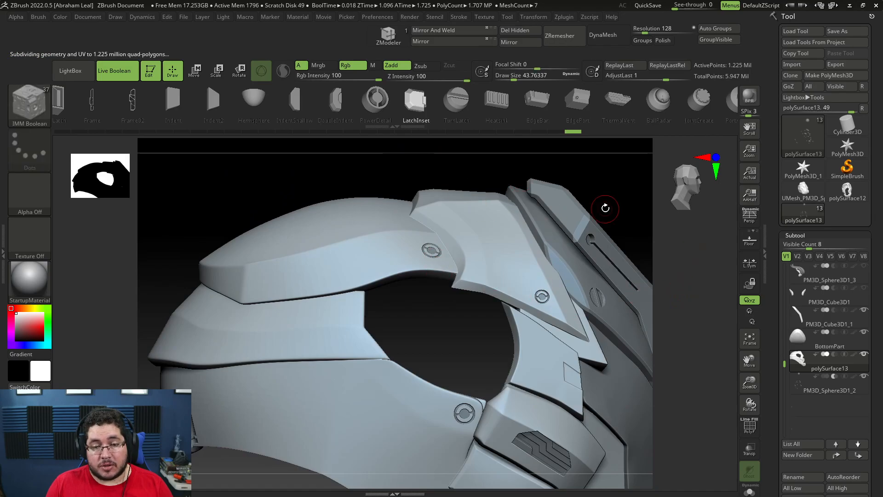
drag(605, 208, 724, 242)
Generate a new boolean mesh from the visible helmet subtools and switch to the UMesh_PM3D_Sphere3D2 tool.
scroll(871, 430, down, 5)
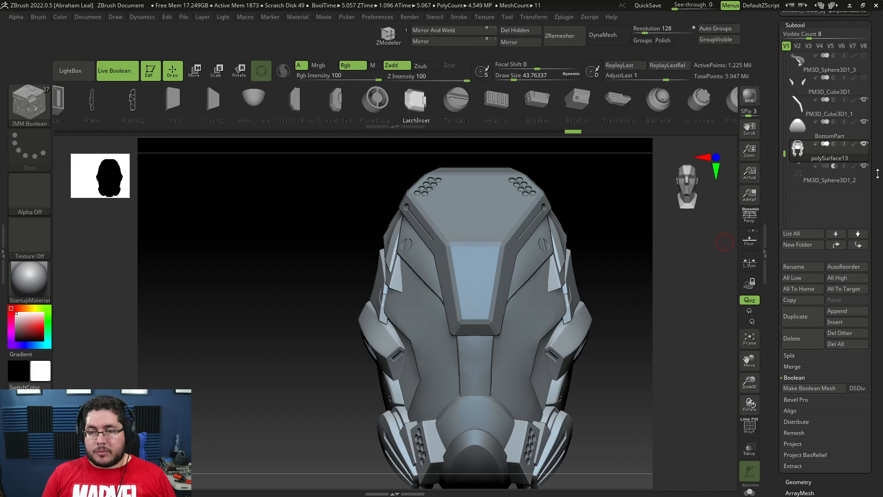
drag(824, 27, 824, 217)
click(801, 197)
mouse_move(618, 276)
mouse_down()
mouse_move(652, 281)
mouse_move(616, 280)
mouse_up()
Append the horns subtool PM3D_Sphere3D1_3 from the original helmet tool to the UMesh_PM3D_Sphere3D2 tool.
click(847, 193)
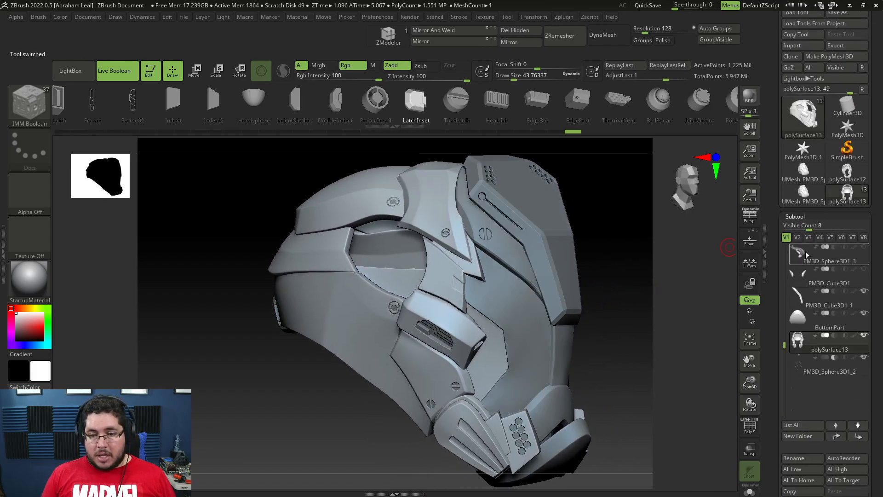
click(806, 254)
drag(685, 279, 602, 284)
click(800, 200)
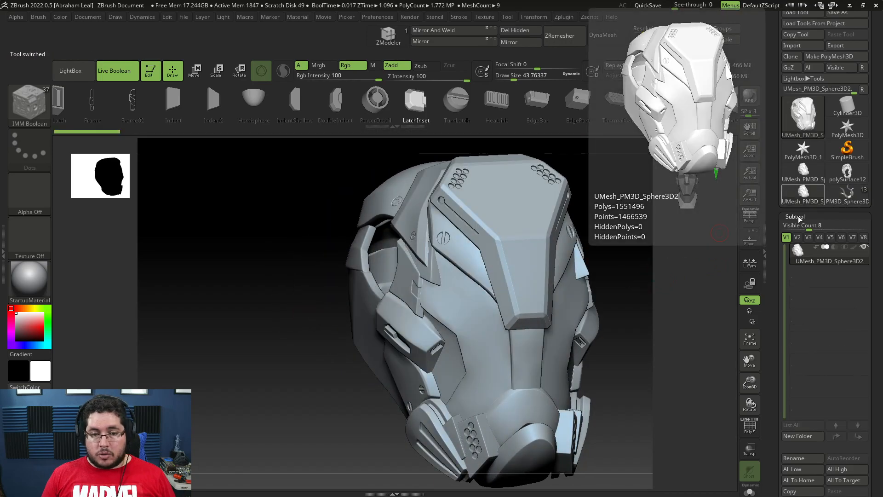
scroll(851, 368, down, 2)
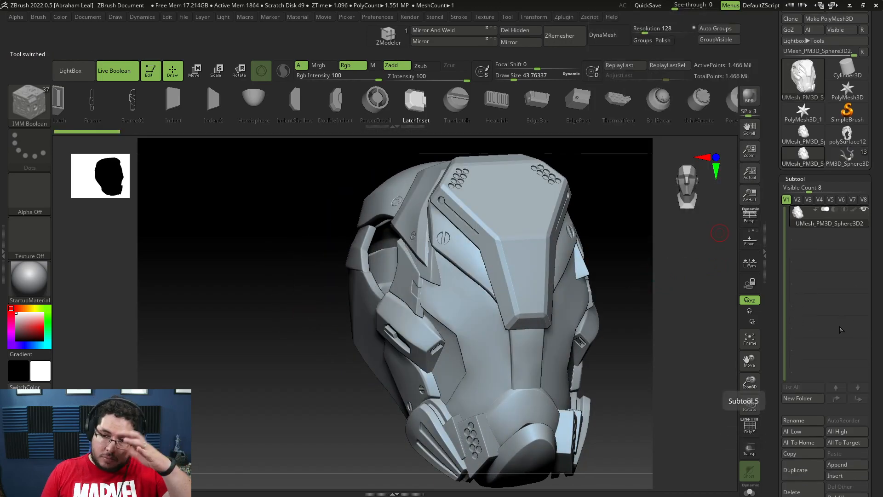
scroll(844, 218, down, 2)
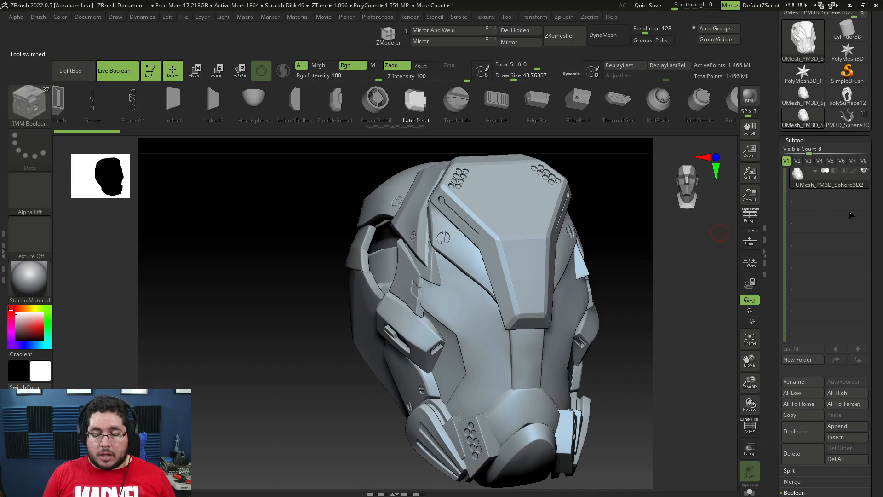
click(846, 426)
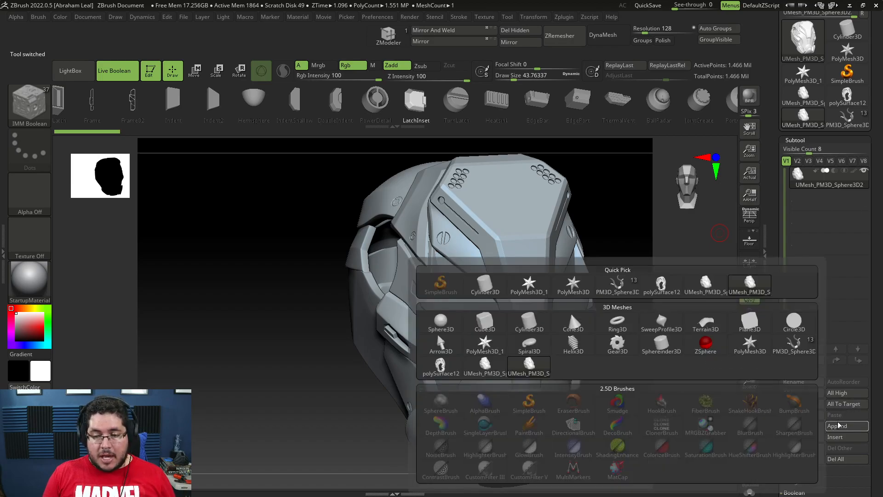
click(864, 427)
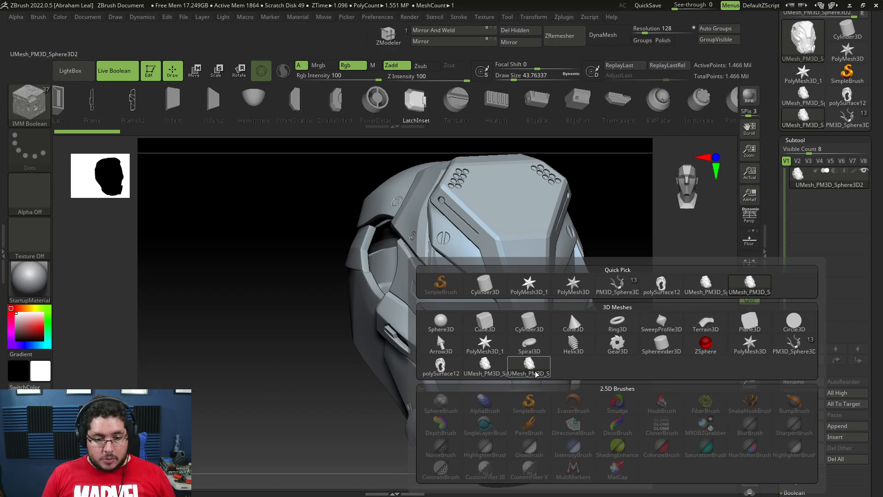
click(792, 344)
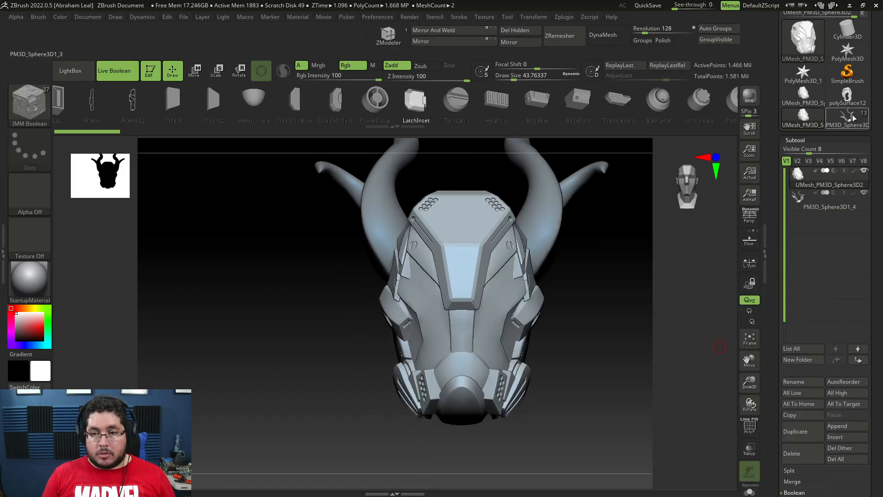
Append the angular side plates, PM3D_Cube3D1, from the original helmet tool to the UMesh_PM3D_Sphere3D2 tool.
click(853, 118)
click(804, 199)
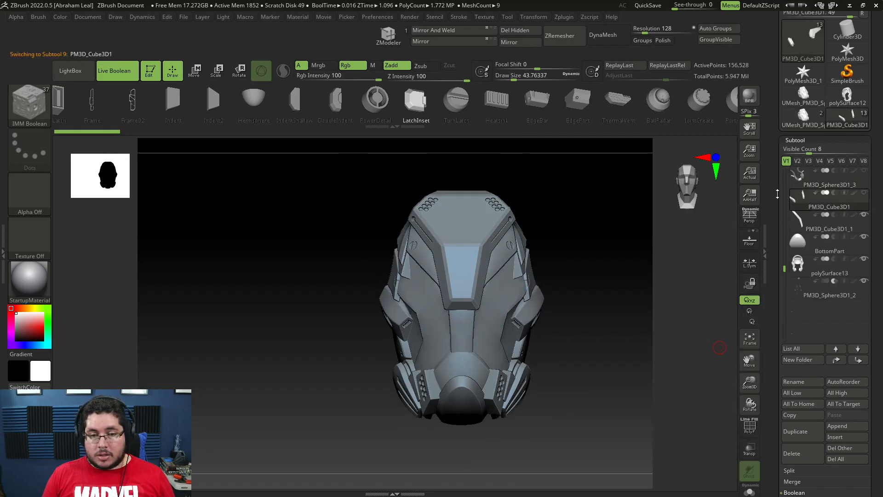
click(815, 122)
click(835, 425)
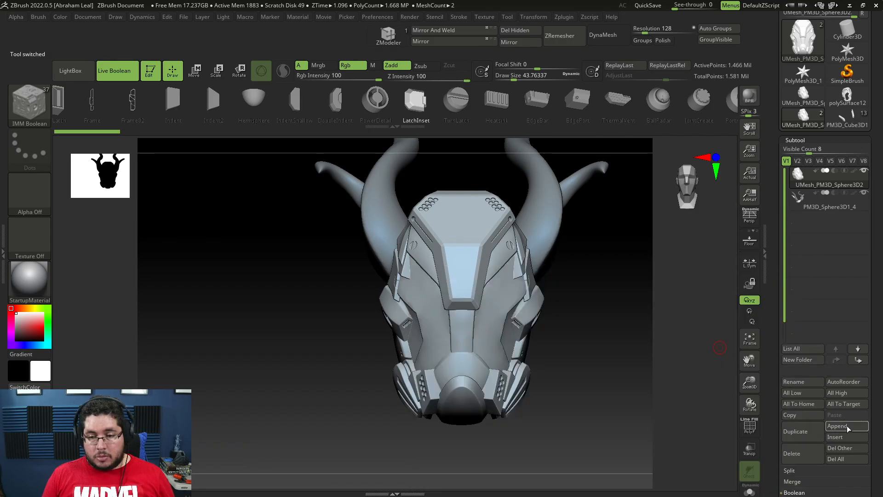
click(847, 427)
mouse_move(797, 354)
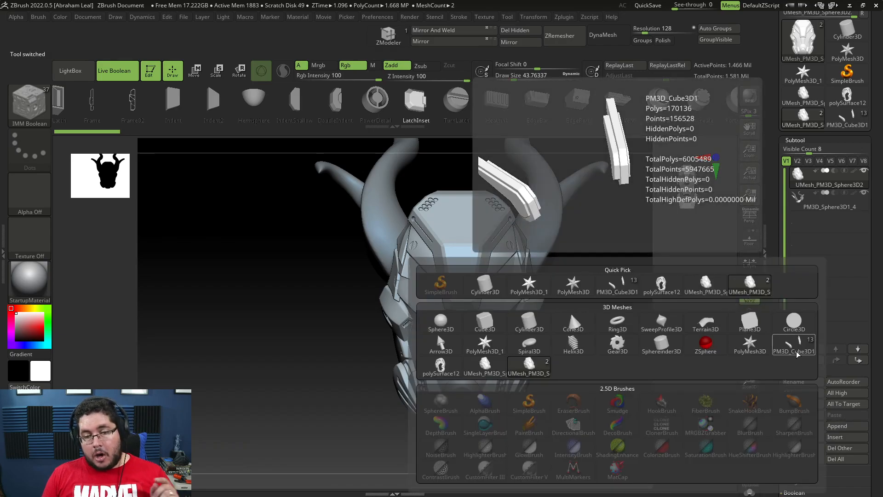
click(797, 354)
Select the horns subtool and clear its mask.
drag(662, 346, 636, 387)
alt+click(481, 266)
alt+drag(643, 298, 658, 306)
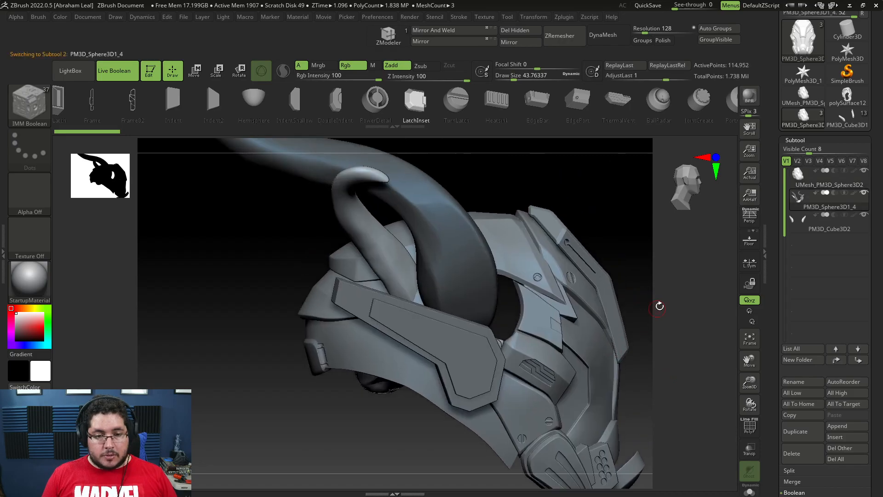
ctrl+right_drag(658, 307, 628, 269)
ctrl+drag(615, 232, 622, 245)
ctrl+right_drag(639, 275, 613, 260)
alt+drag(613, 260, 621, 340)
ctrl+click(574, 208)
Shift the horns forward on the helmet toward the eye openings with the transform gizmo.
key(w)
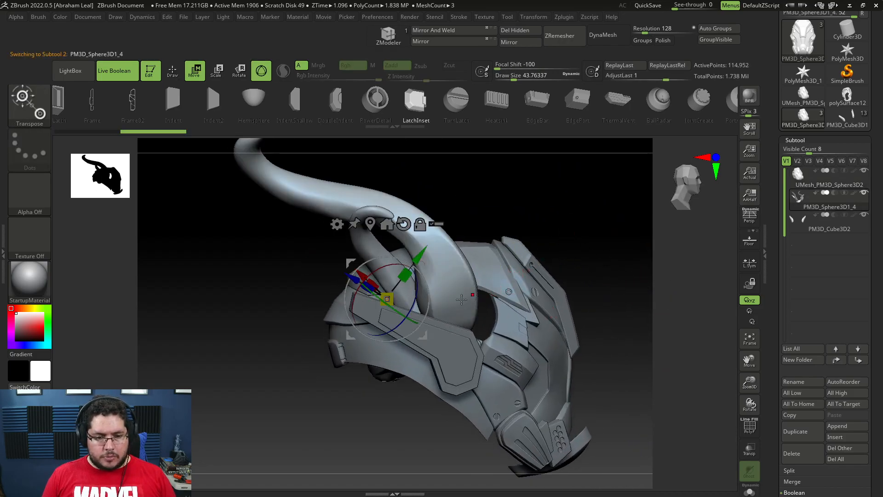
click(400, 221)
drag(447, 299, 470, 299)
drag(706, 245, 626, 249)
key(q)
Adjust the horns' shape with the Move brush at a draw size of about 492.
mouse_move(664, 391)
mouse_down()
mouse_move(609, 388)
mouse_move(592, 388)
mouse_move(611, 400)
mouse_move(554, 399)
mouse_up()
key(b)
key(m)
key(v)
key(space)
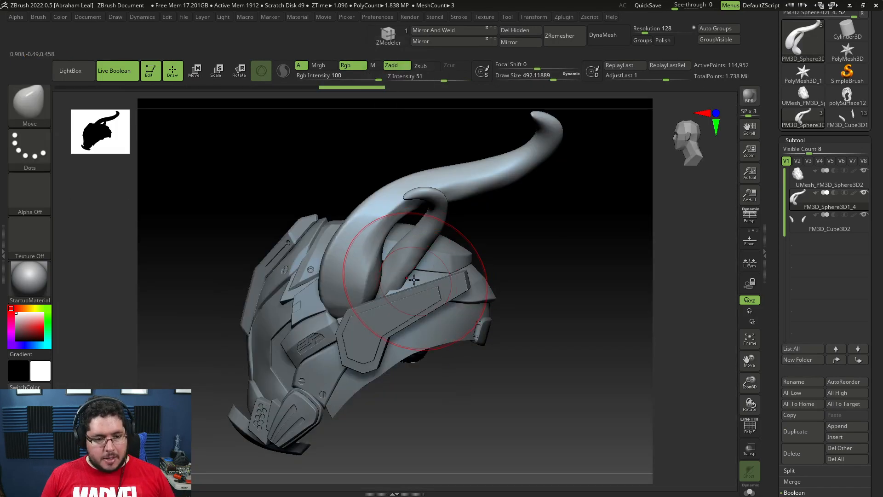
drag(550, 244, 449, 261)
drag(516, 255, 632, 349)
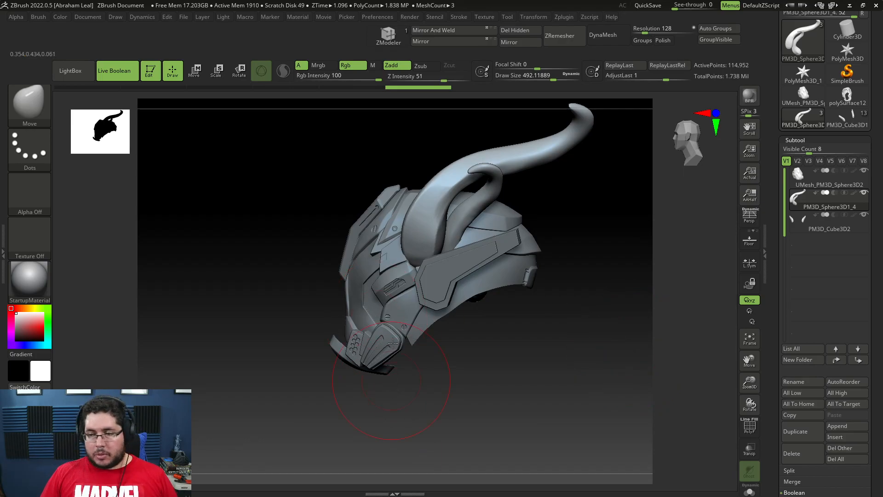
Inspect the assembled helmet with horns and side plates from several angles and render it with BPR.
drag(282, 279, 314, 300)
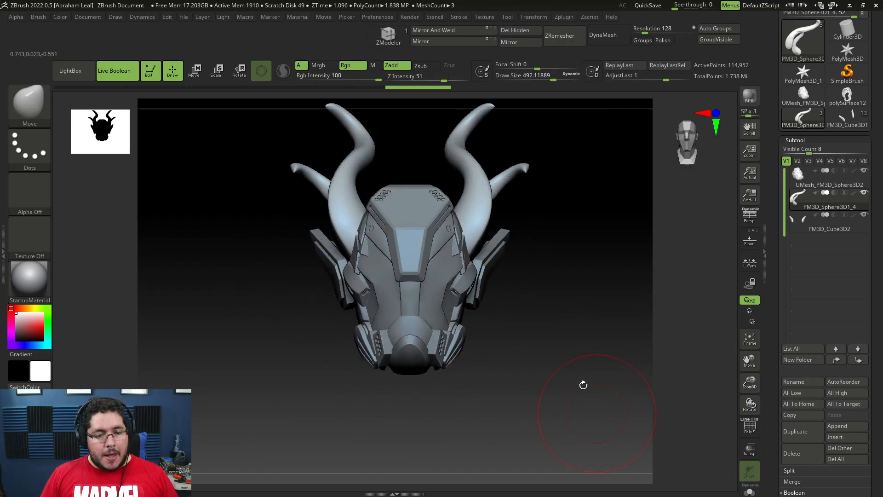
alt+drag(581, 358, 579, 348)
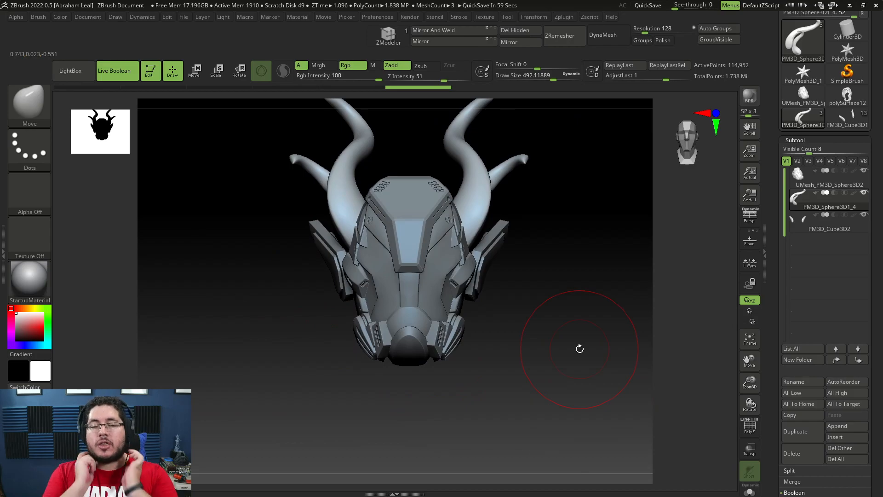
drag(518, 379, 552, 220)
mouse_move(611, 173)
mouse_down()
mouse_move(548, 246)
mouse_move(536, 242)
mouse_move(537, 360)
mouse_move(578, 278)
mouse_move(589, 325)
mouse_up()
drag(540, 366, 562, 370)
key(shift+r)
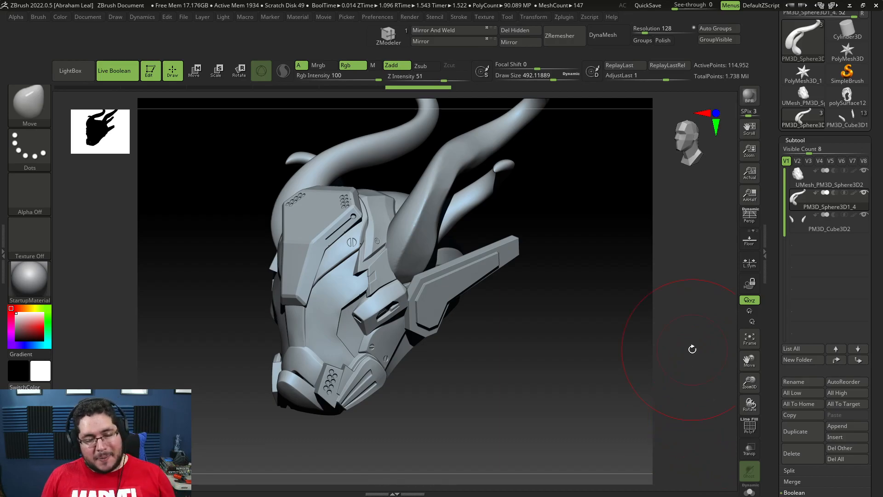
shift+drag(555, 370, 689, 384)
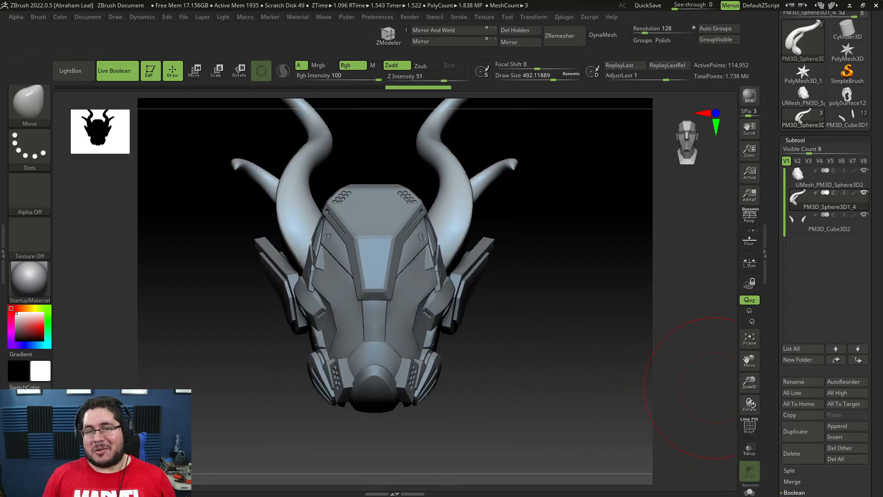